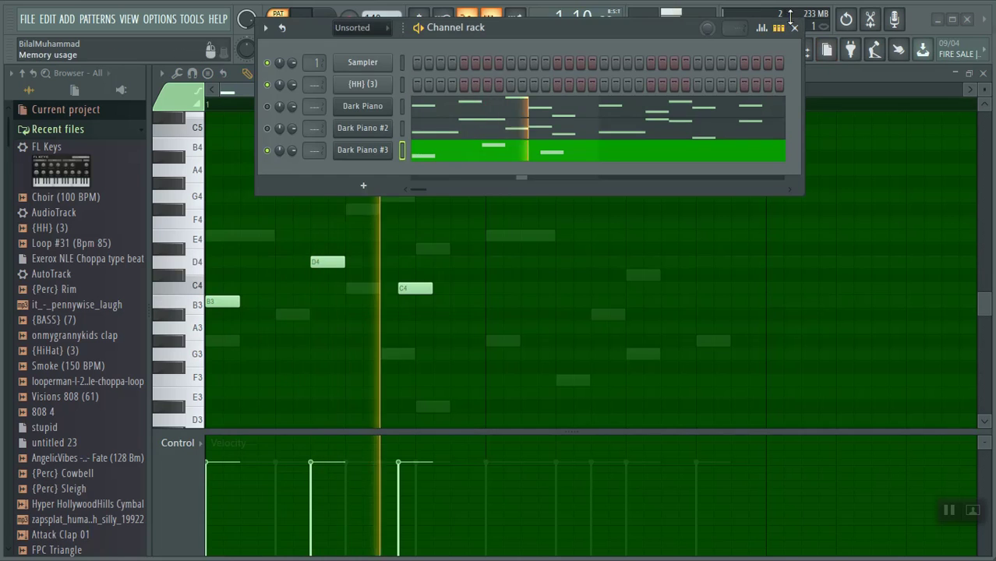
Lengthen the B3 and D4 notes to six steps each and the C4 to four, filling bar 1 end to end.
{"action": "left_click", "coordinate": [828, 50]}
{"action": "key", "text": "space"}
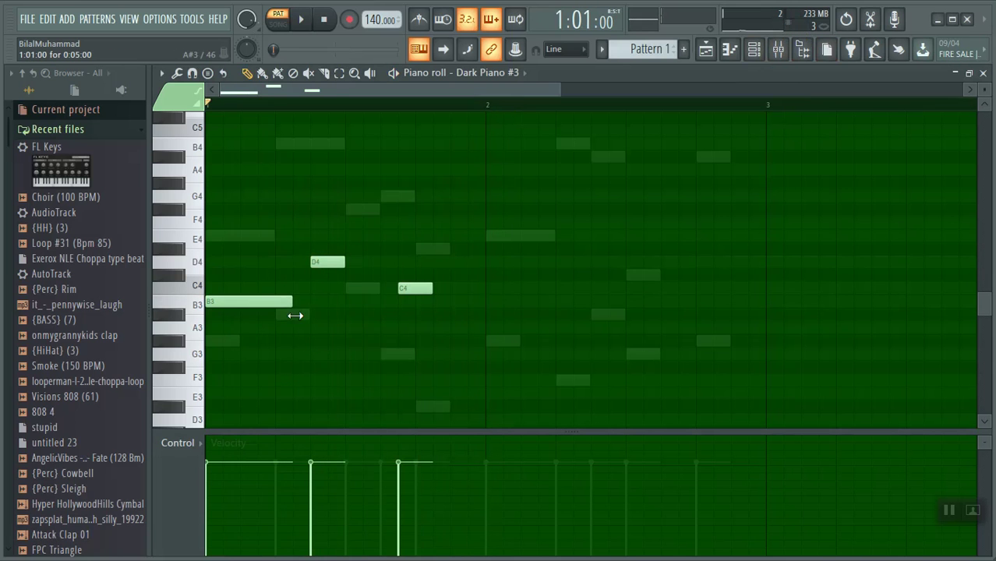
{"action": "key", "text": "space"}
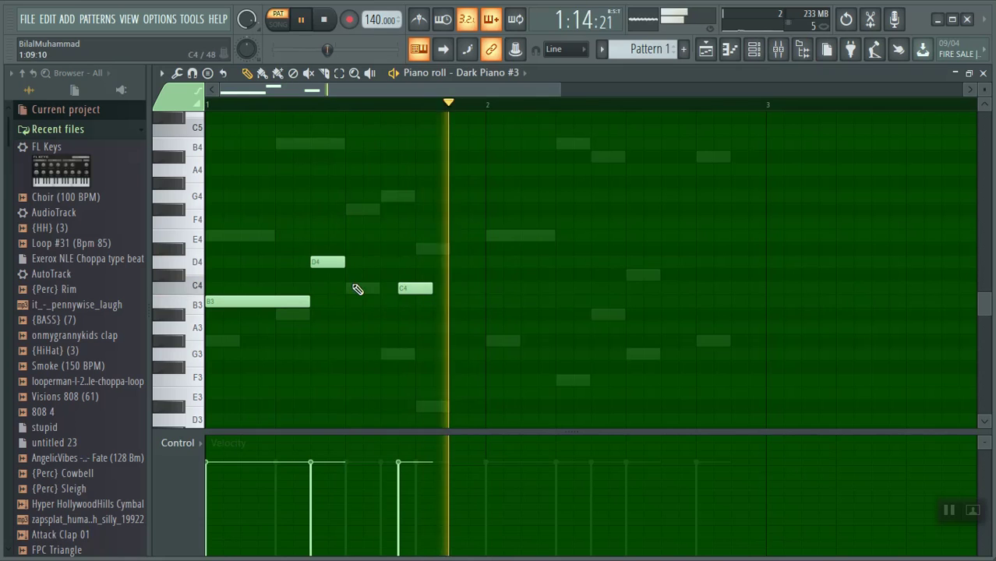
{"action": "key", "text": "space"}
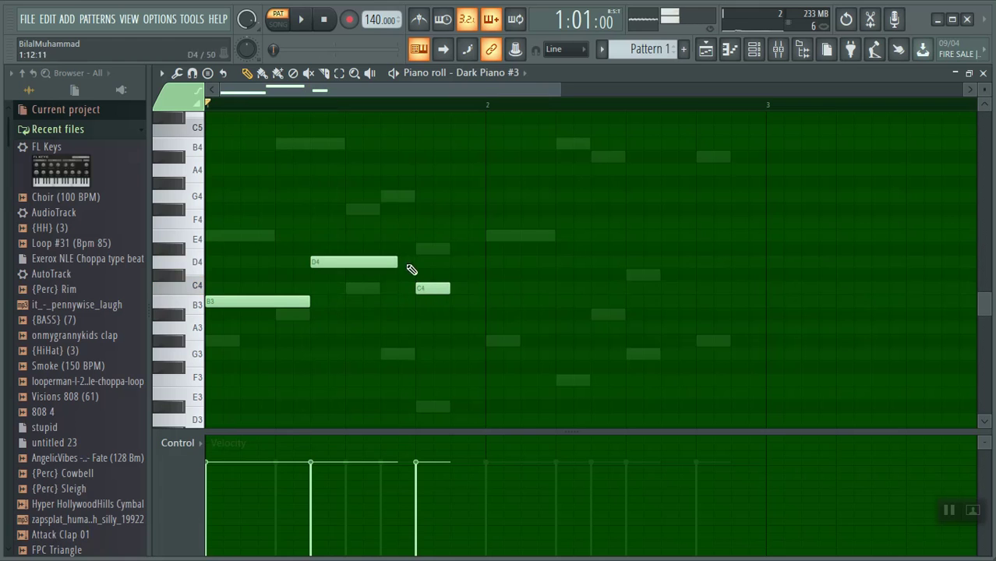
{"action": "left_click_drag", "start_coordinate": [451, 289], "coordinate": [485, 289]}
{"action": "key", "text": "space"}
{"action": "key", "text": "space"}
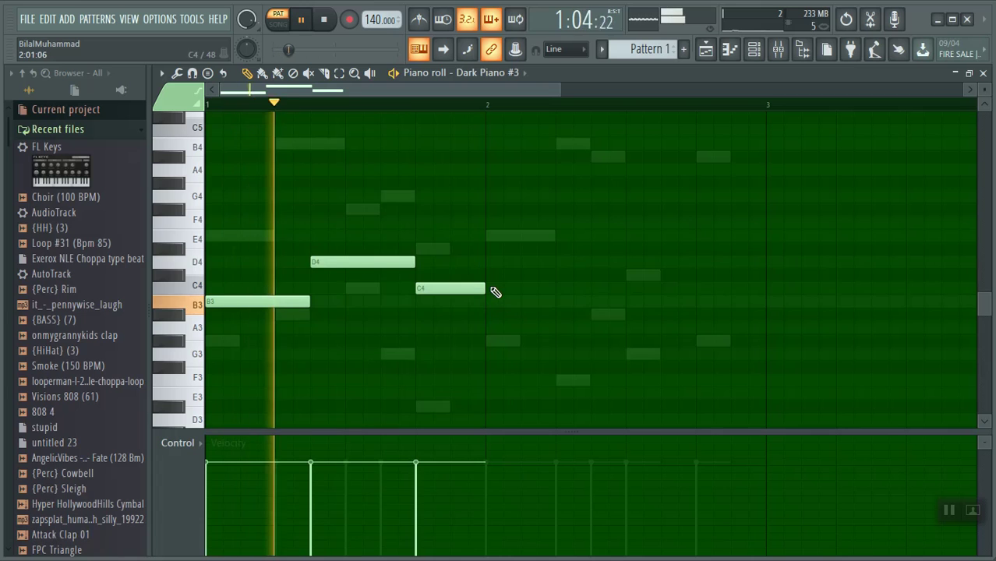
Try a four-step C4 note in bar 2 and a duplicate of the bar 1 phrase in its place.
{"action": "left_click", "coordinate": [503, 288]}
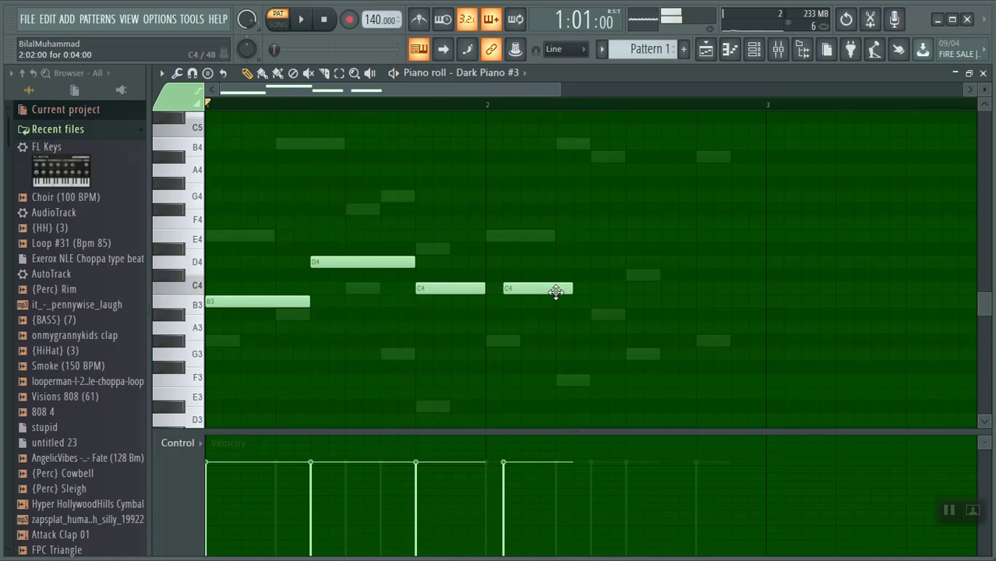
{"action": "key", "text": "space"}
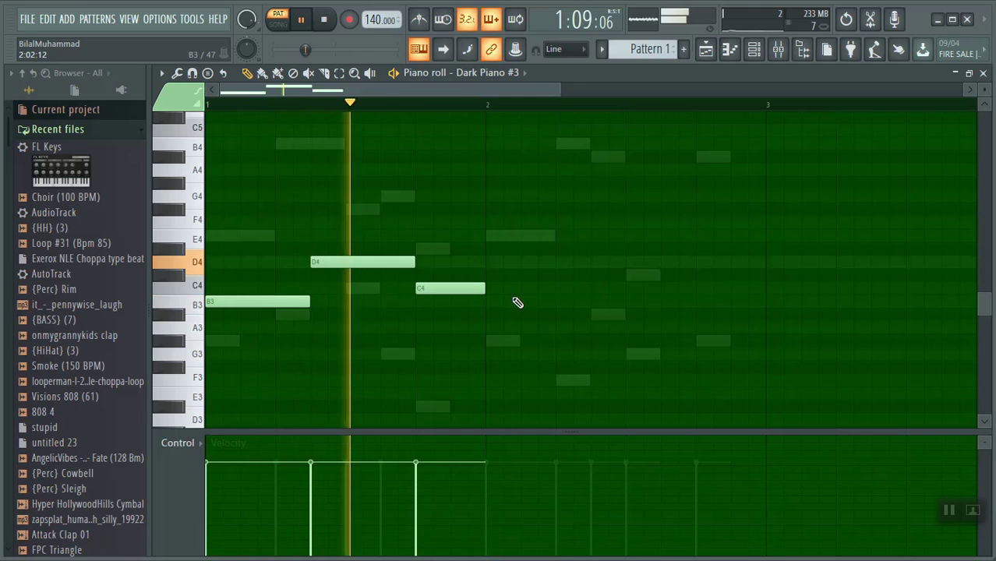
{"action": "key", "text": "ctrl+b"}
{"action": "key", "text": "space"}
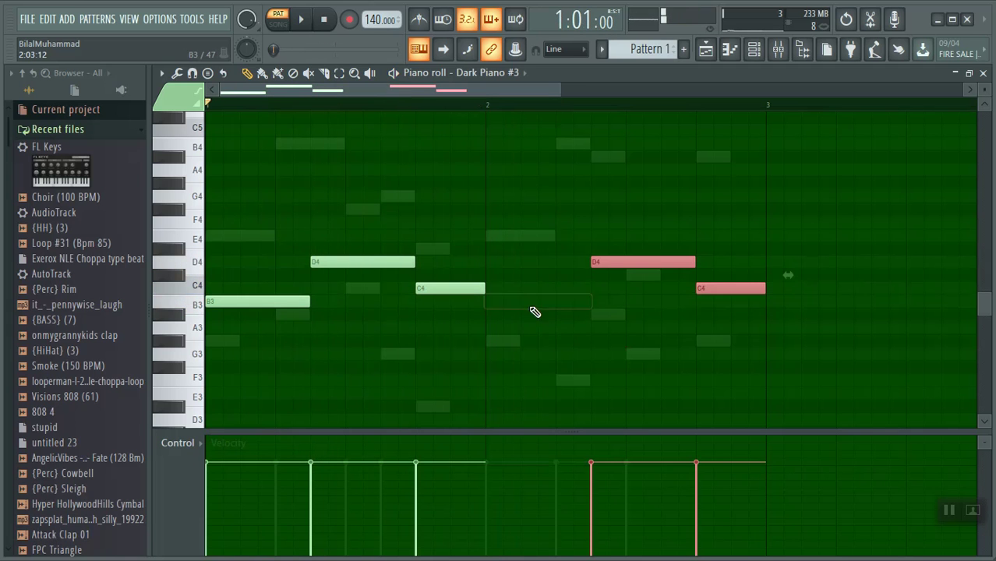
Shorten the last C4 note of bar 1 to two steps and add another two-step C4 directly after it.
{"action": "key", "text": "space"}
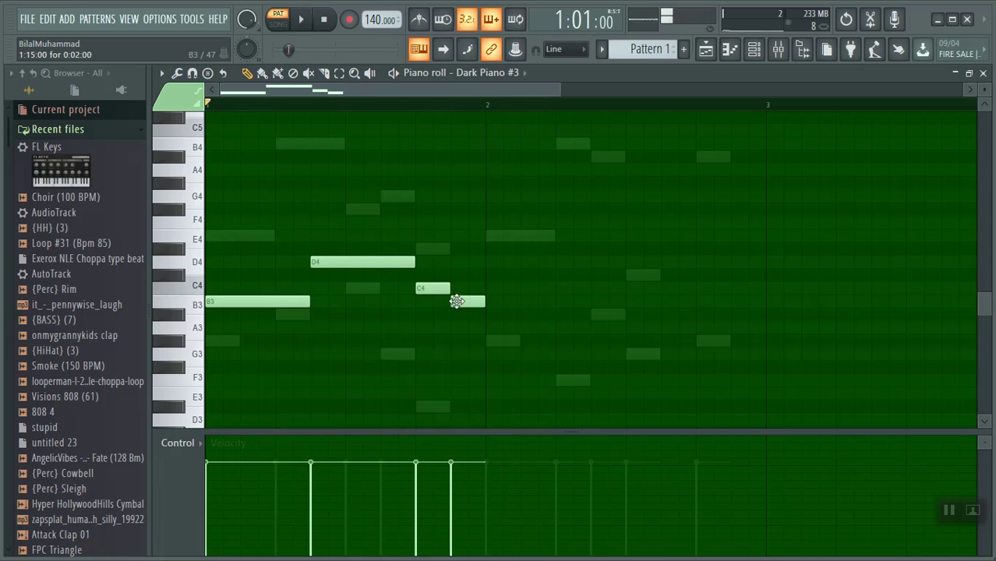
{"action": "key", "text": "space"}
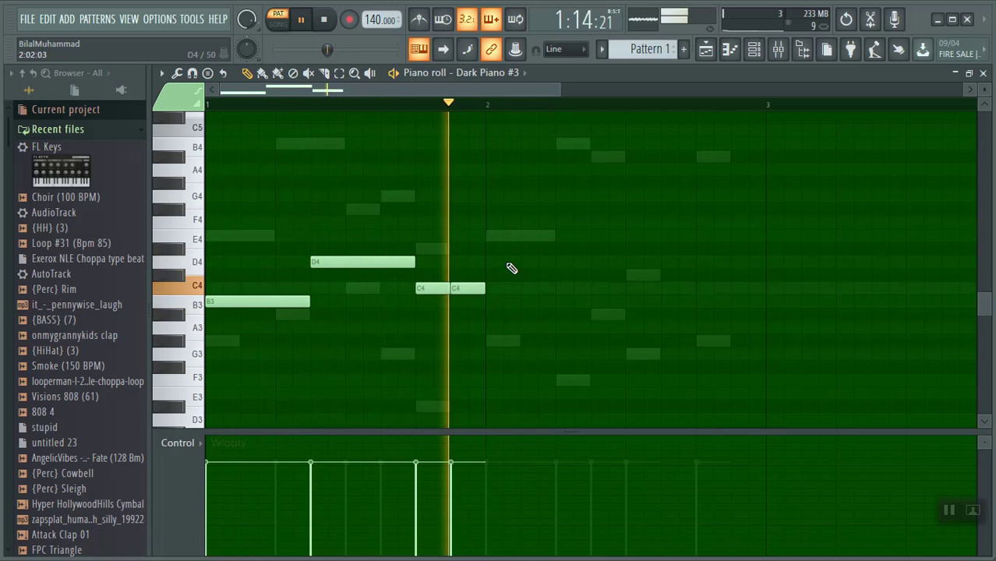
Try a bar 2 melody of D#4, F4 and A3 notes and play it back.
{"action": "left_click", "coordinate": [514, 236]}
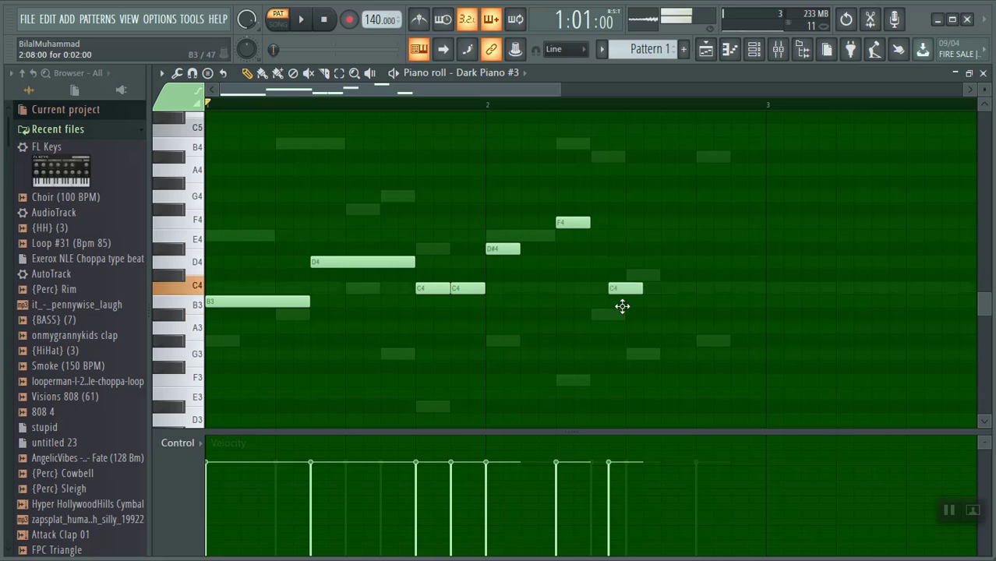
{"action": "key", "text": "space"}
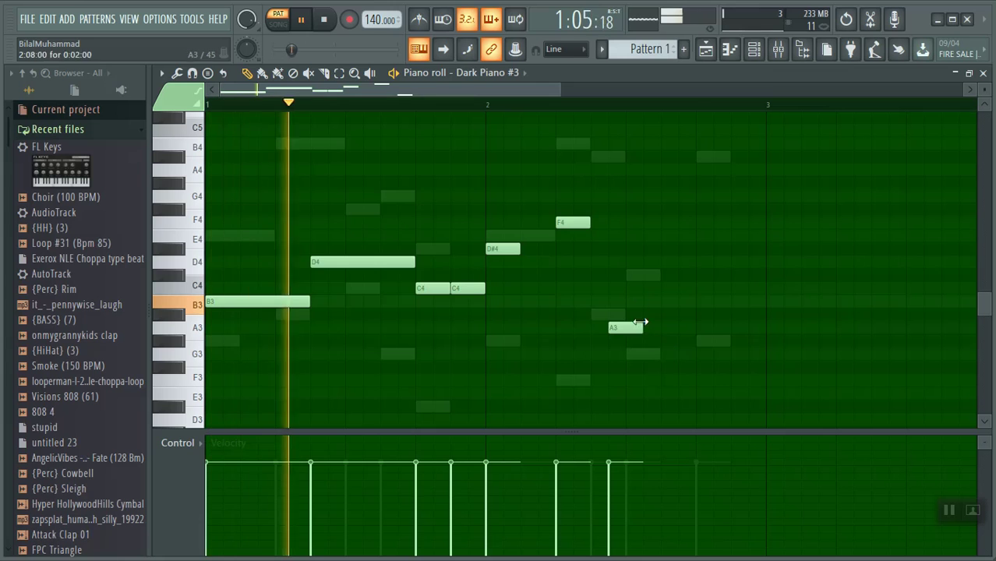
{"action": "key", "text": "space"}
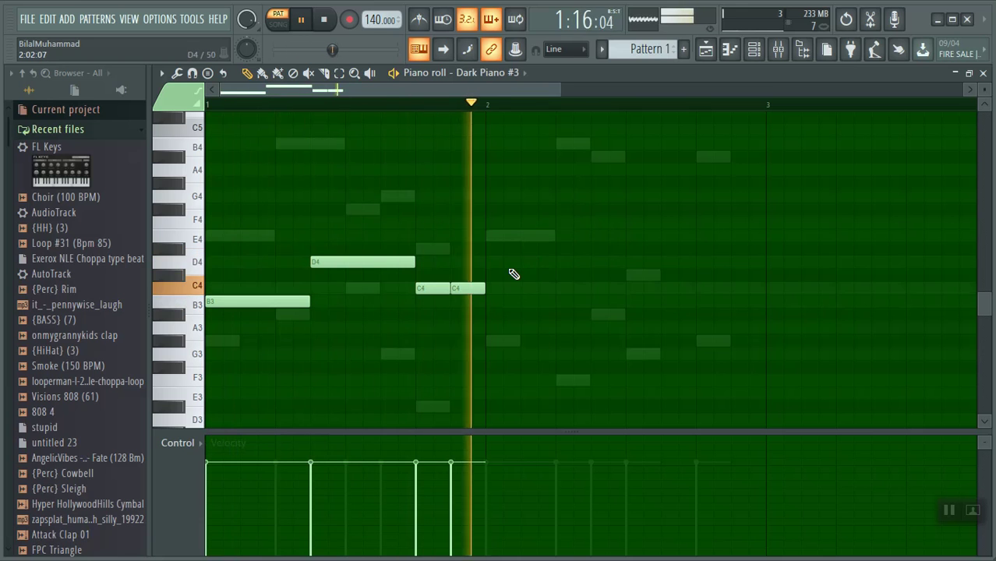
Place a two-step D#4 note at the start of bar 2, followed by C#4 and D4 notes.
{"action": "left_click", "coordinate": [515, 263]}
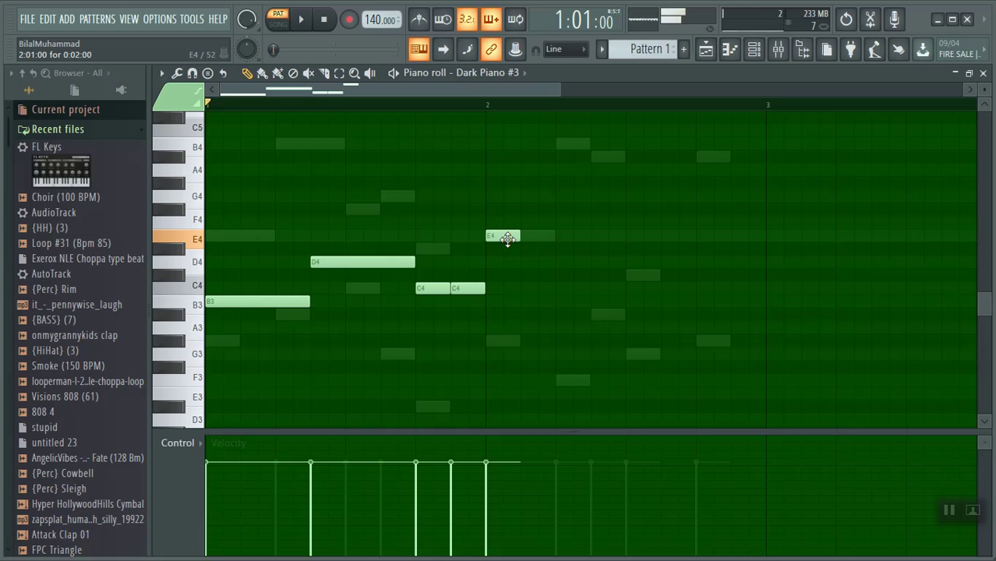
{"action": "key", "text": "space"}
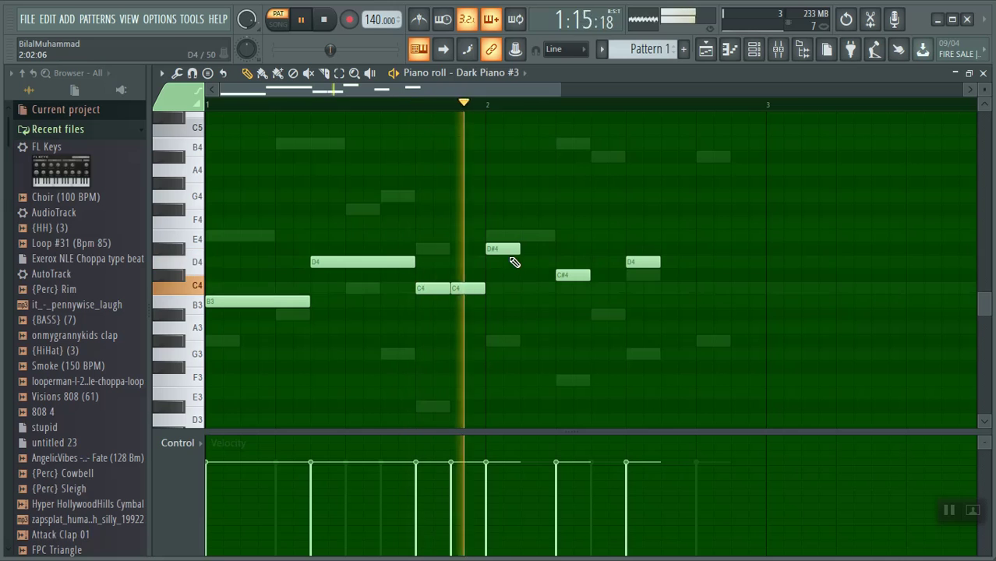
Rework the notes after the D#4 in bar 2, trying A3, A4, C#4 and C4 during playback.
{"action": "right_click", "coordinate": [643, 262]}
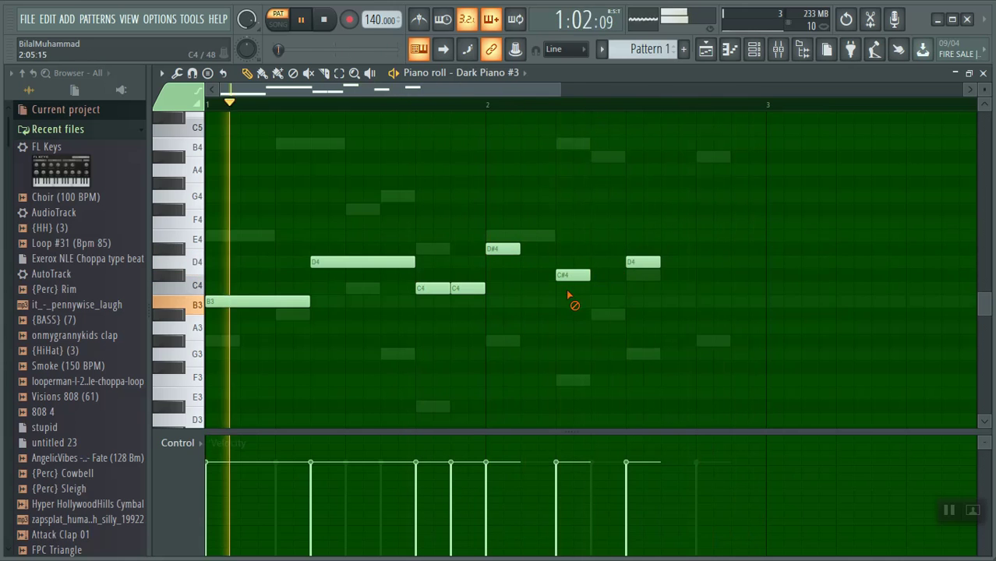
{"action": "right_click", "coordinate": [578, 277]}
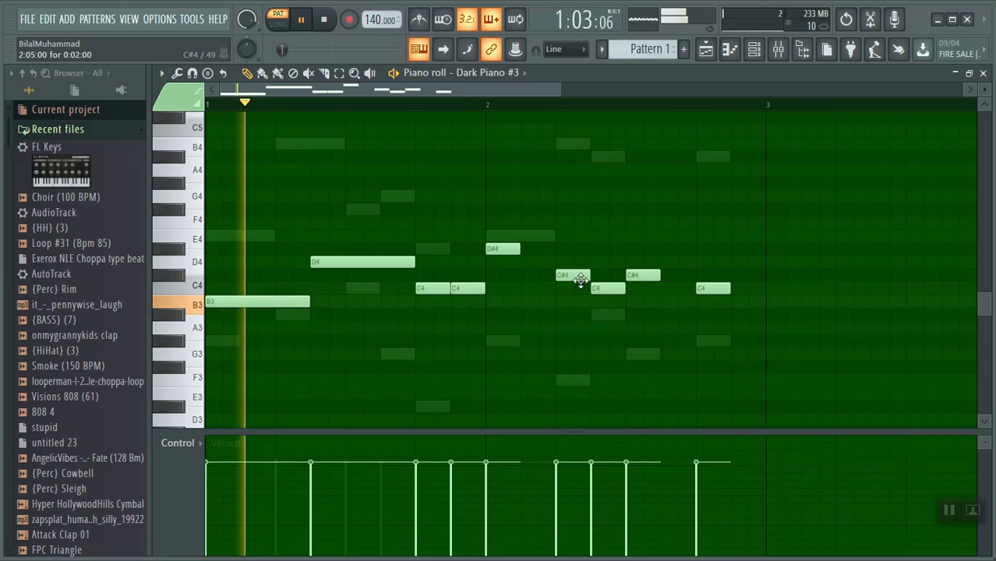
{"action": "left_click_drag", "start_coordinate": [570, 276], "coordinate": [570, 329]}
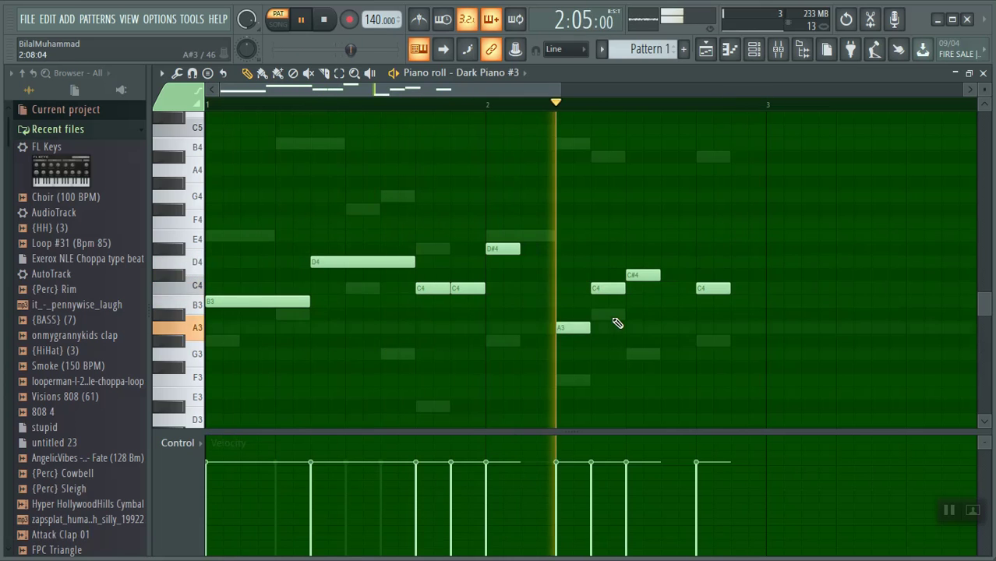
{"action": "left_click_drag", "start_coordinate": [606, 287], "coordinate": [600, 176]}
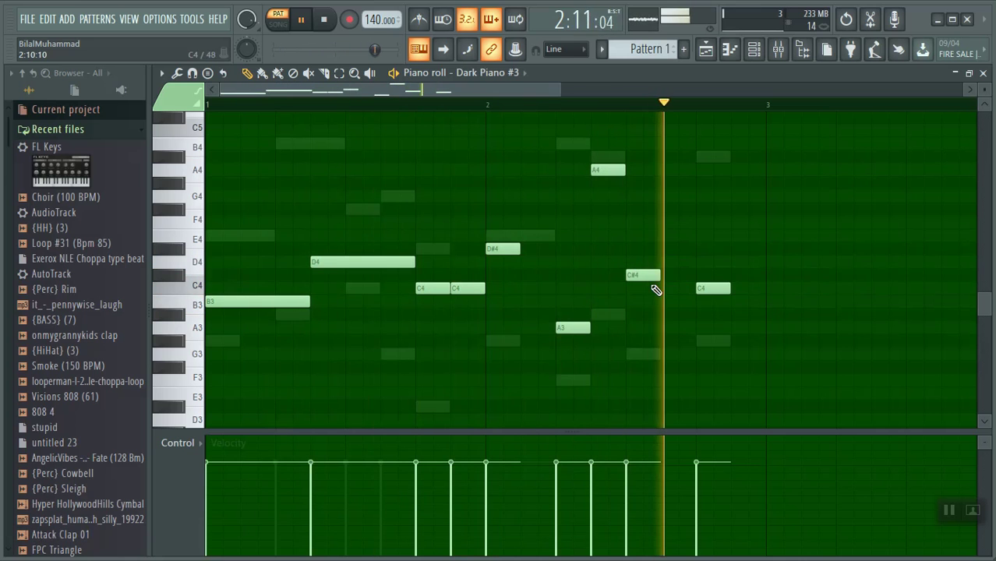
{"action": "key", "text": "space"}
{"action": "left_click", "coordinate": [711, 290]}
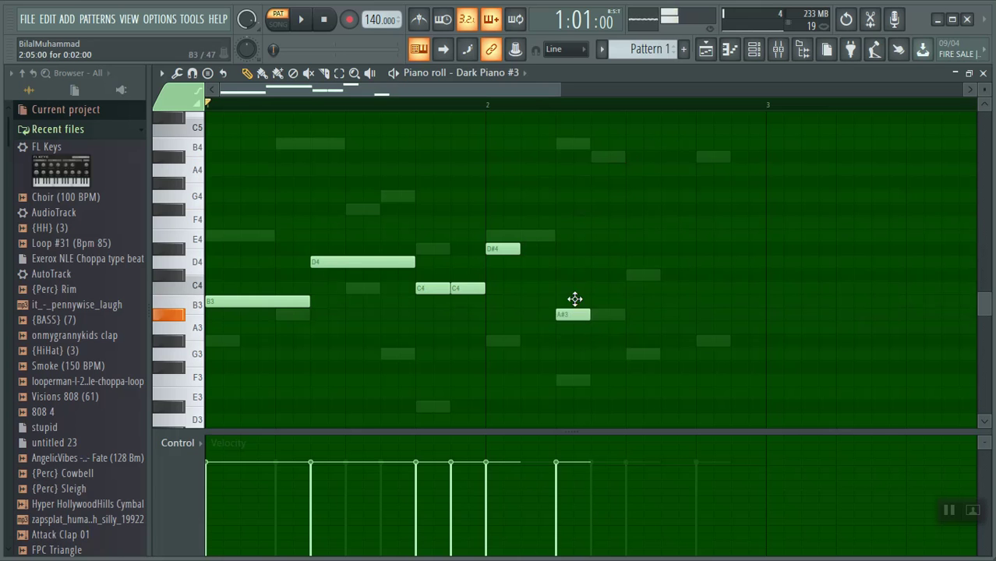
Place a two-step C4 note at 2:05 and lengthen the D#4 to four steps to meet it.
{"action": "key", "text": "space"}
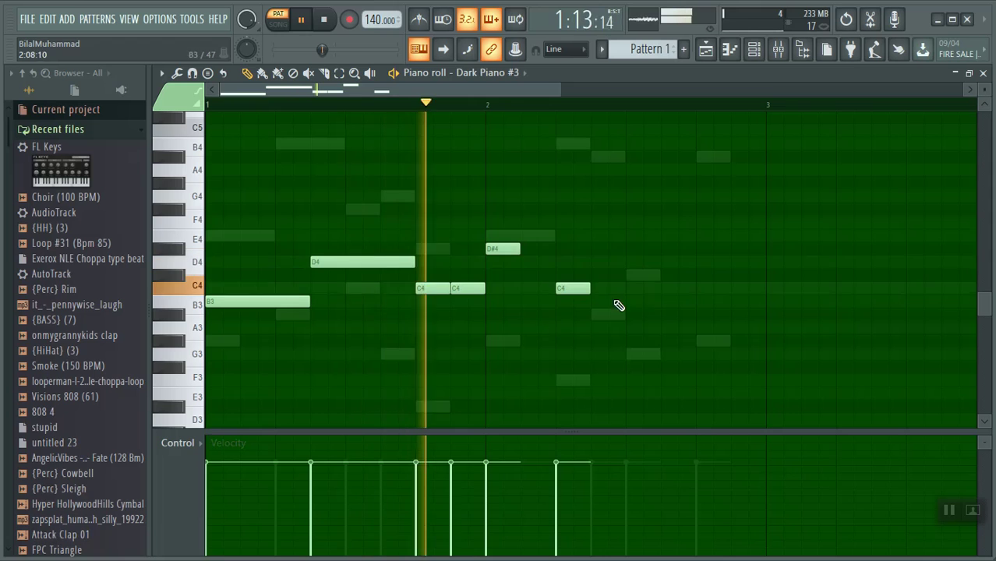
{"action": "key", "text": "space"}
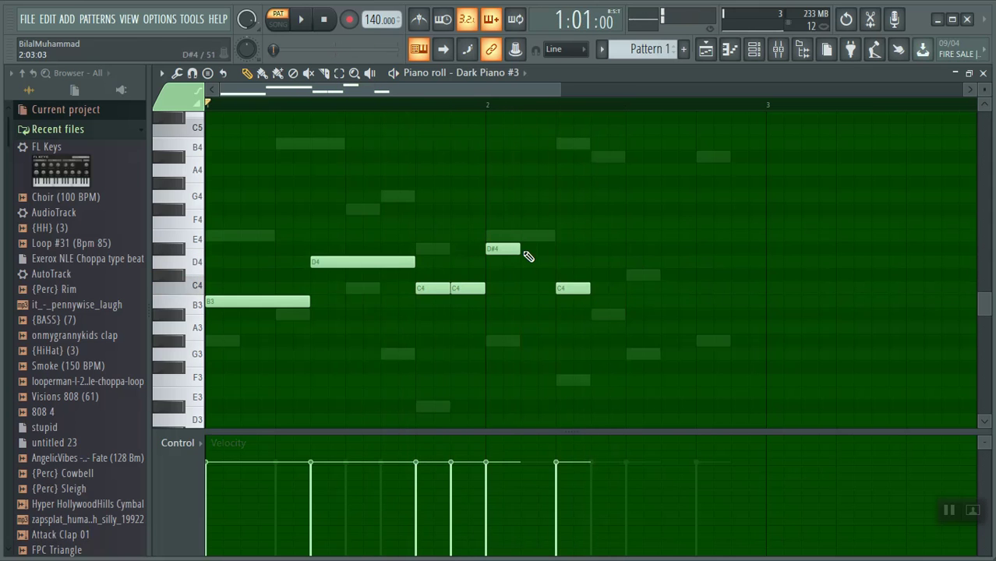
{"action": "key", "text": "space"}
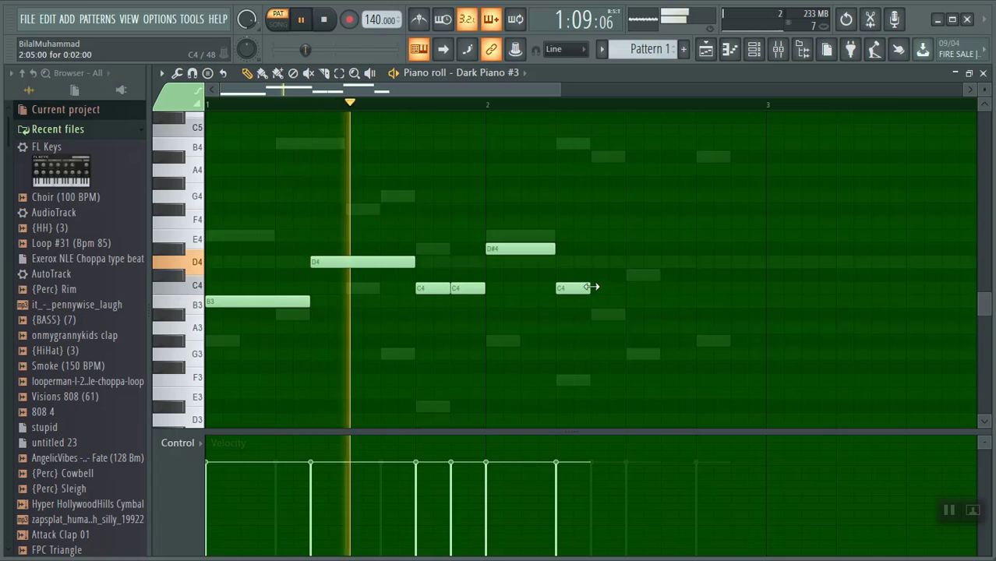
Replace the bar 2 C4 with two-step A#3 and C4 notes from 2:06, extending the D#4 to meet them.
{"action": "right_click", "coordinate": [583, 290]}
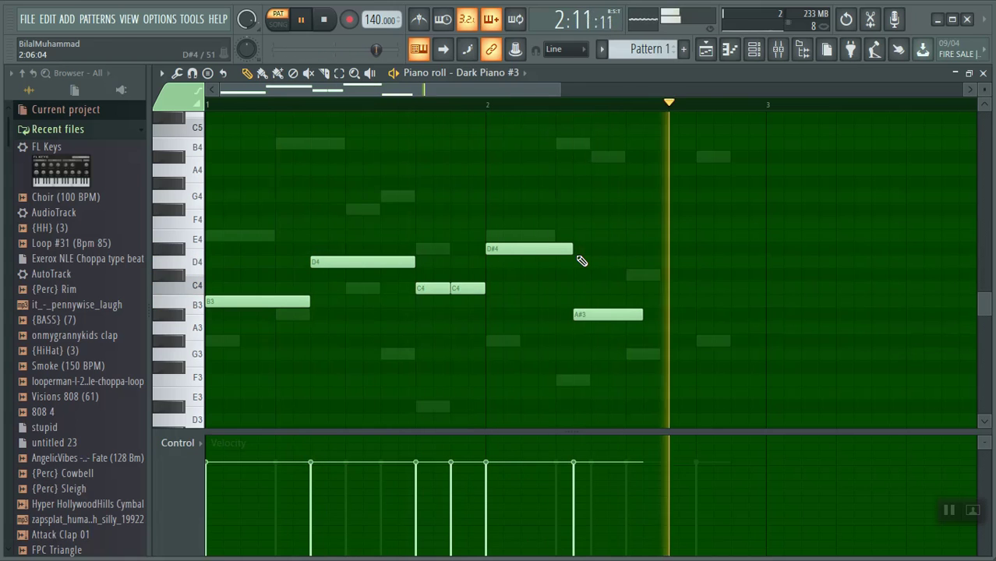
{"action": "key", "text": "space"}
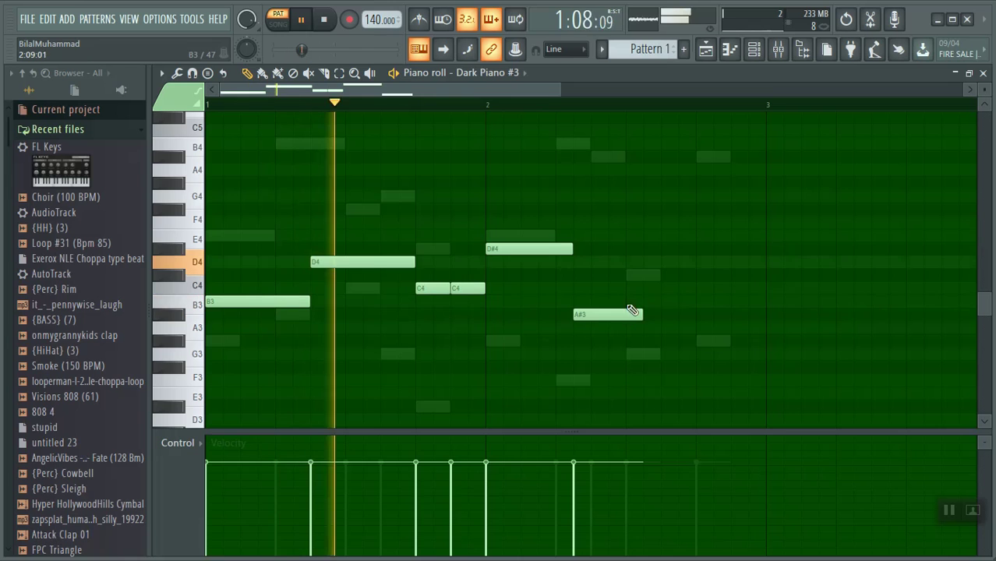
{"action": "key", "text": "space"}
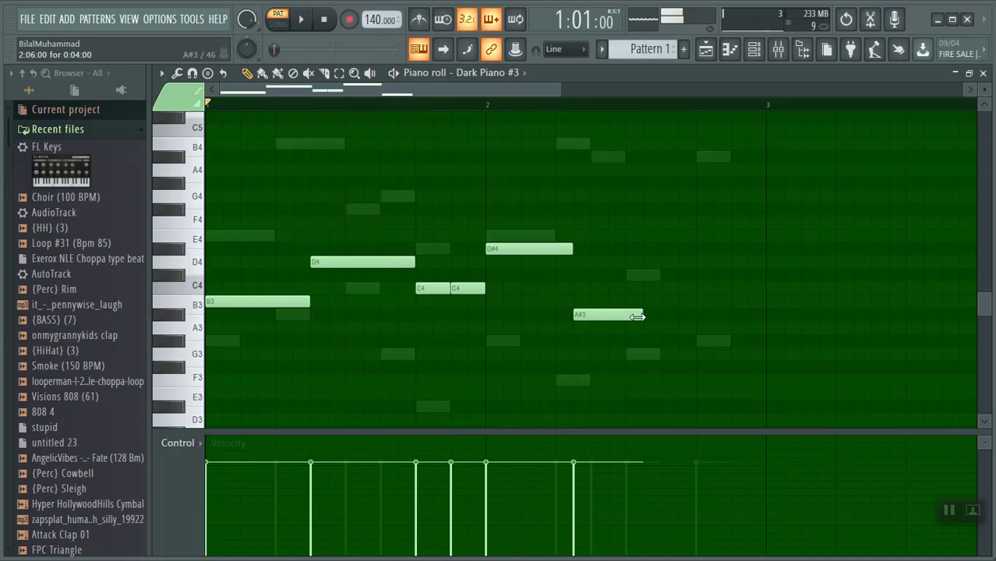
{"action": "key", "text": "space"}
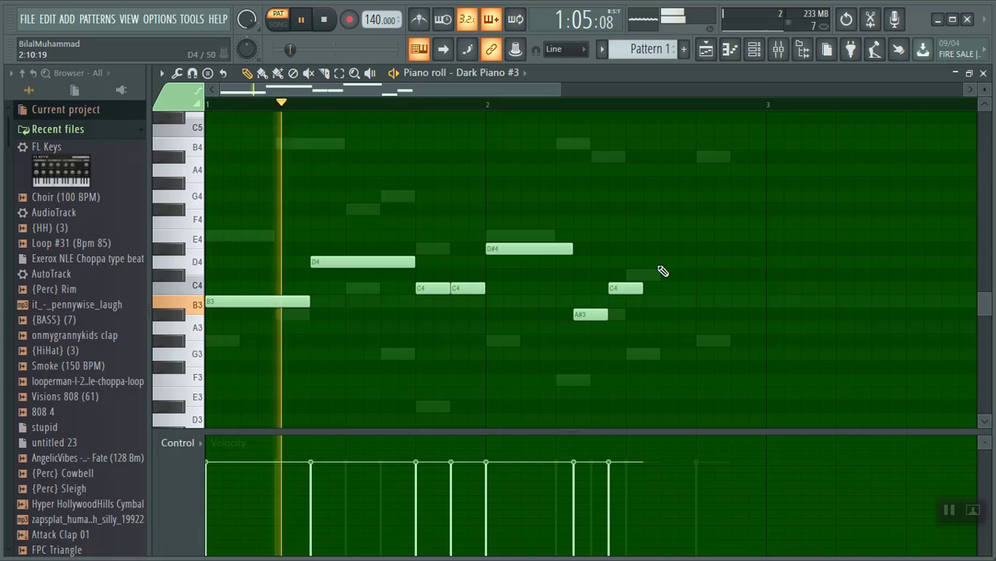
{"action": "key", "text": "space"}
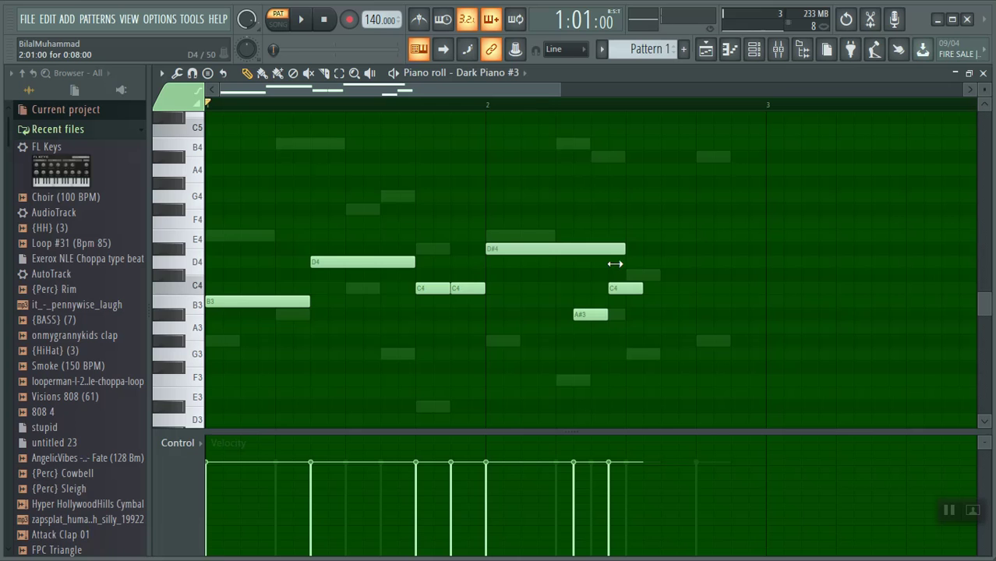
Set the bar 2 D#4 note to six steps and redraw the A#3 at 2:07 and the C4 at 2:10.
{"action": "key", "text": "space"}
{"action": "right_click", "coordinate": [590, 314]}
{"action": "right_click", "coordinate": [626, 289]}
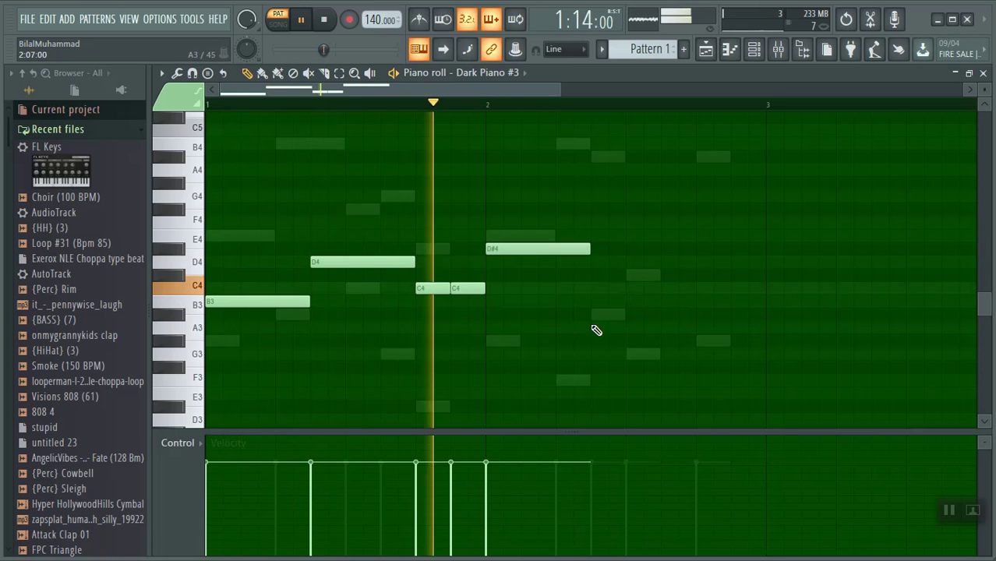
{"action": "key", "text": "space"}
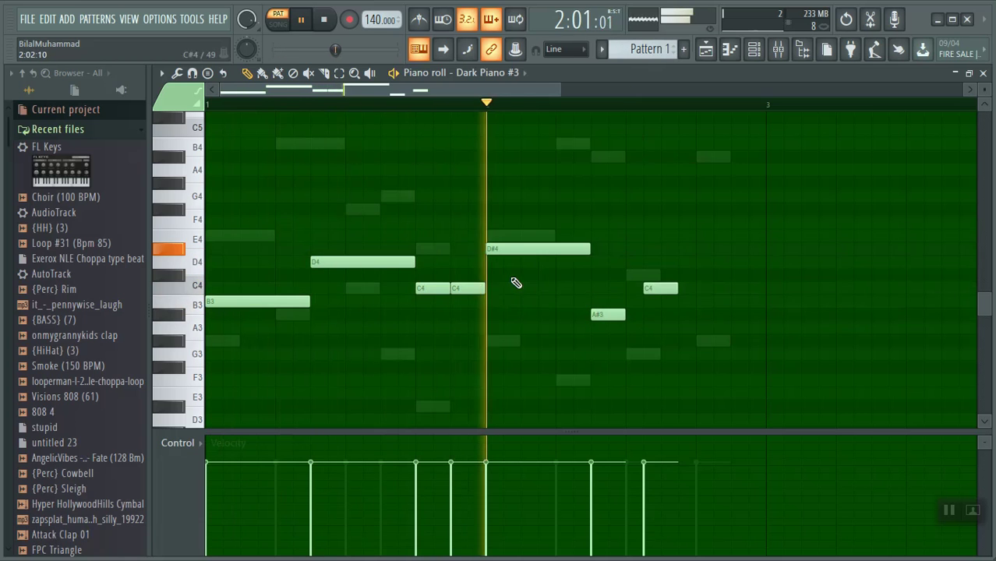
Move the bar 2 C4 note to 2:09 and add a two-step D4 note at 2:12.
{"action": "key", "text": "space"}
{"action": "key", "text": "space"}
{"action": "left_click_drag", "start_coordinate": [621, 290], "coordinate": [639, 290]}
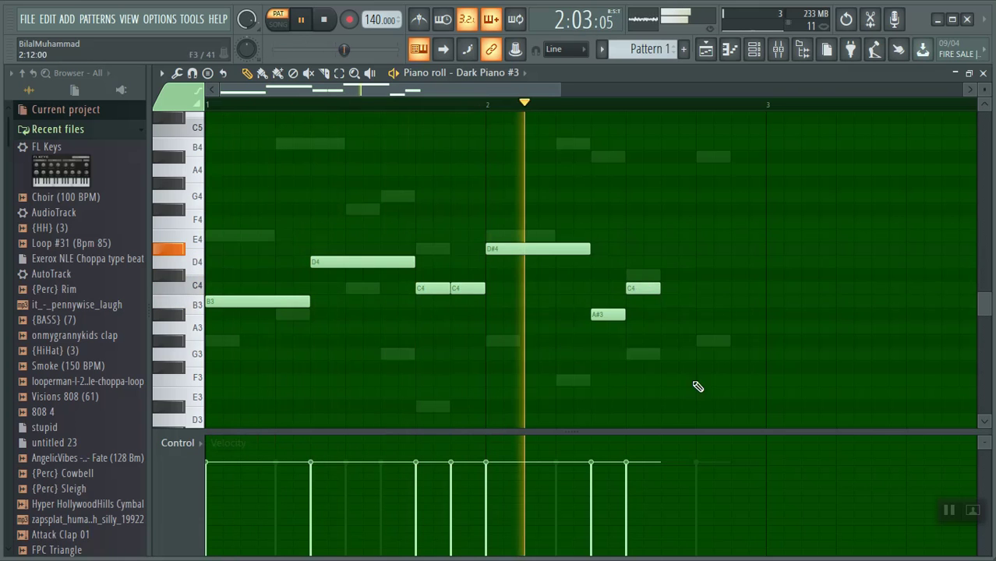
{"action": "left_click", "coordinate": [686, 262]}
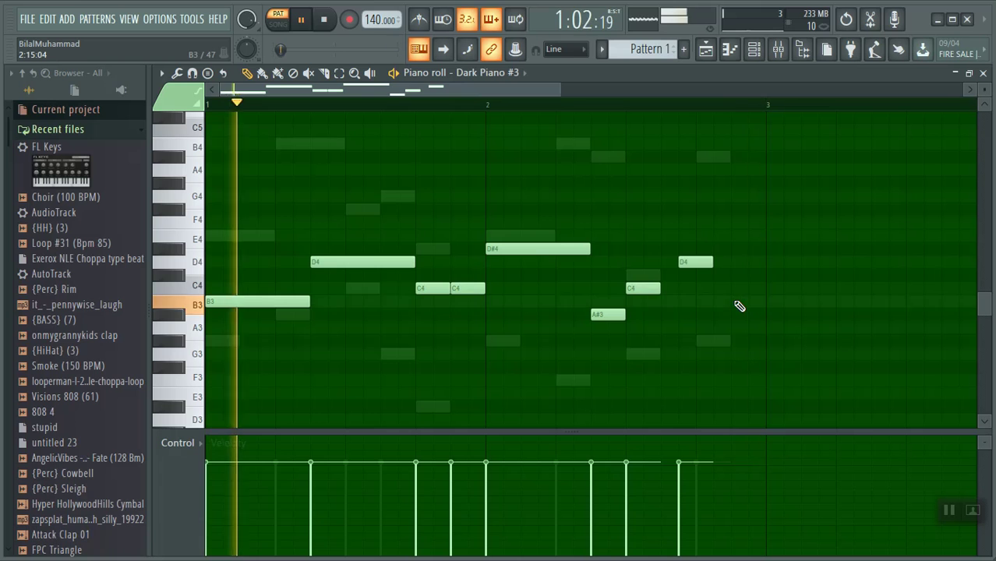
Shorten the bar 2 A#3 and C4 notes to one step each and lower that C4 to B3.
{"action": "left_click_drag", "start_coordinate": [652, 287], "coordinate": [665, 289]}
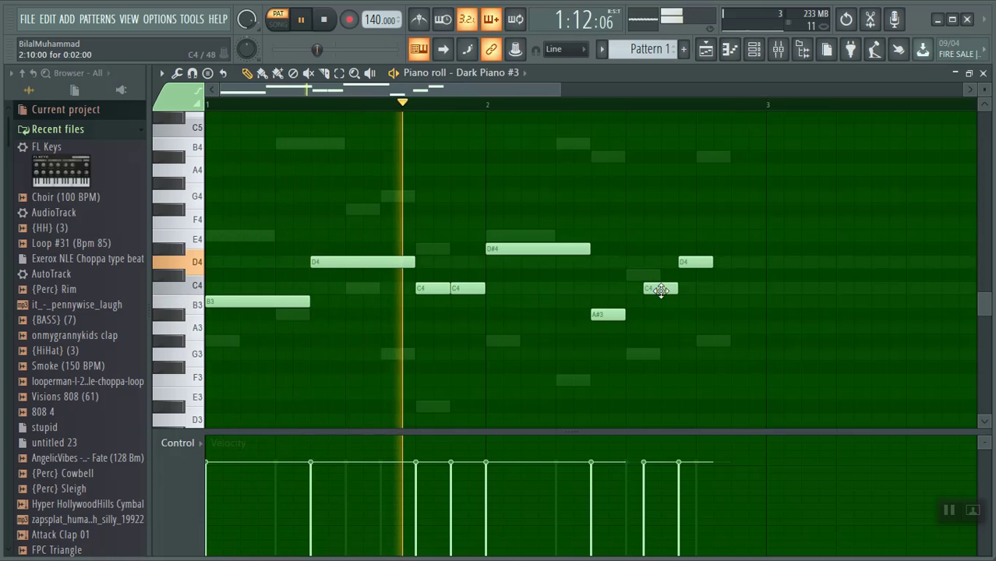
{"action": "key", "text": "space"}
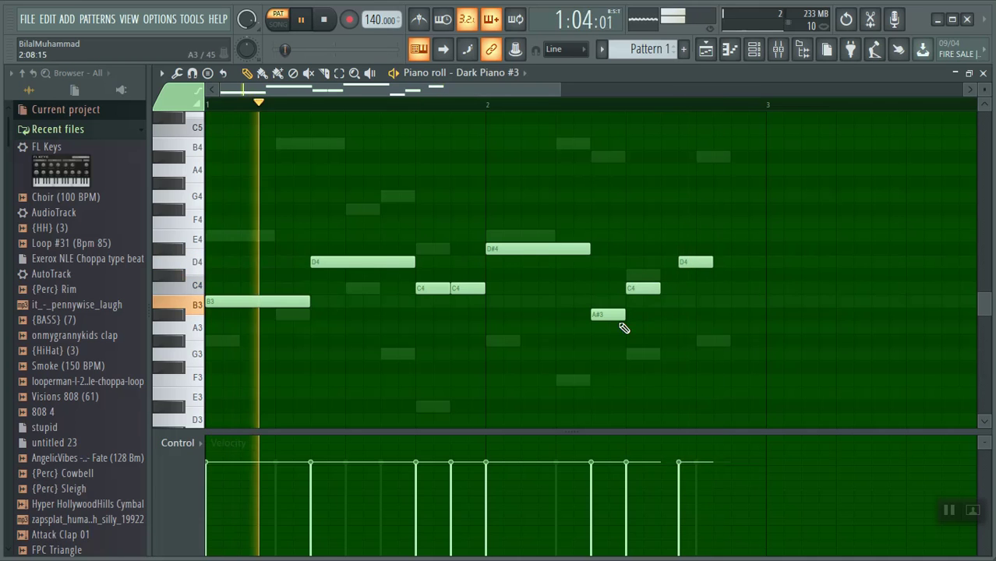
{"action": "left_click_drag", "start_coordinate": [625, 318], "coordinate": [602, 316]}
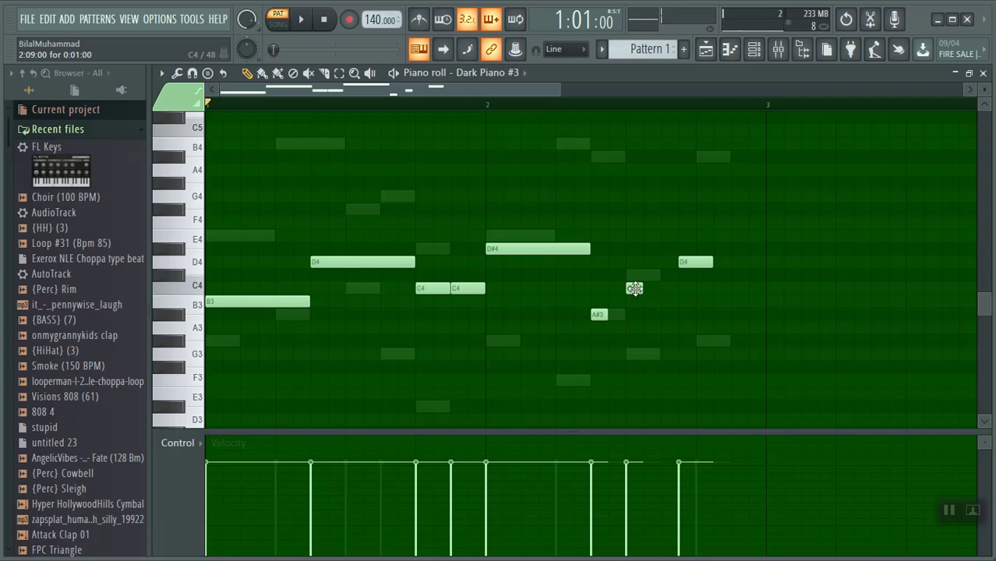
{"action": "key", "text": "space"}
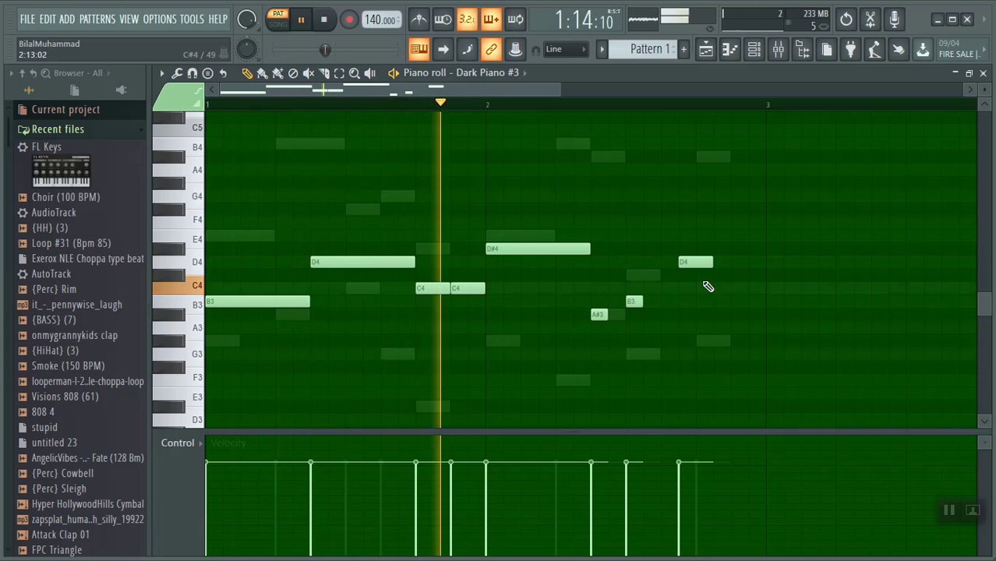
Raise the one-step B3 at 2:09 to C4, shift the last bar 2 note to 2:13 and audition it at B3, G3 and F4.
{"action": "key", "text": "space"}
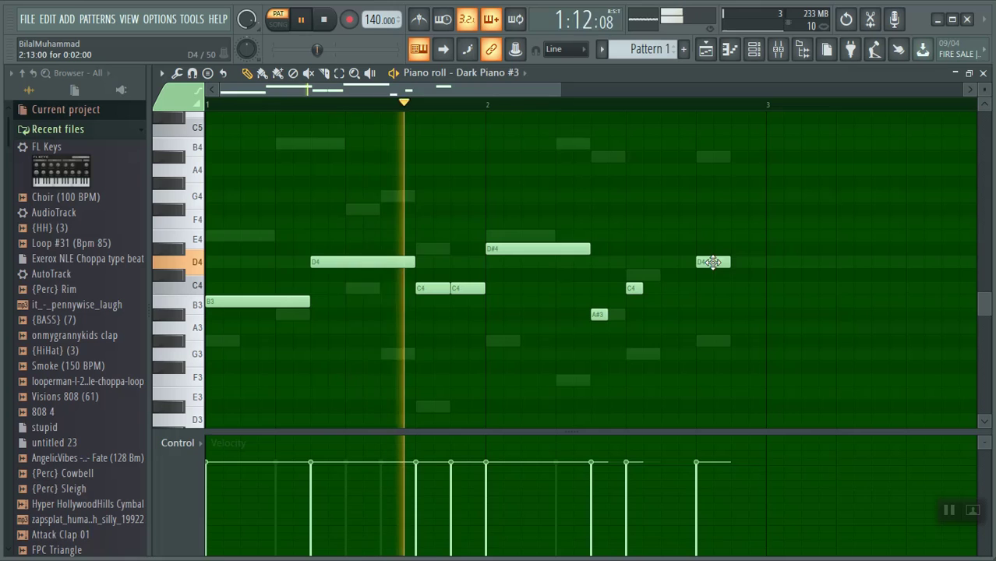
{"action": "left_click_drag", "start_coordinate": [714, 261], "coordinate": [714, 301]}
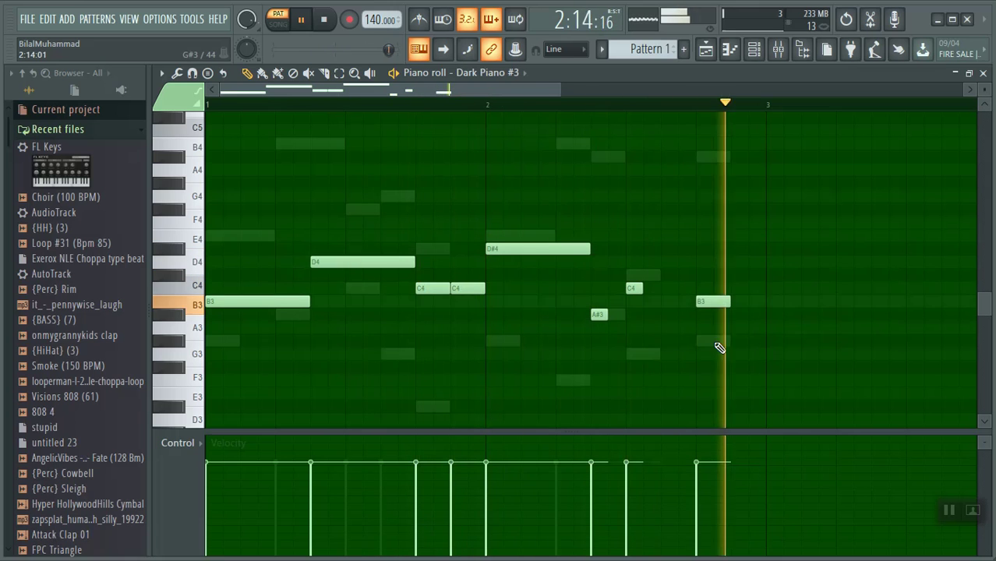
{"action": "key", "text": "space"}
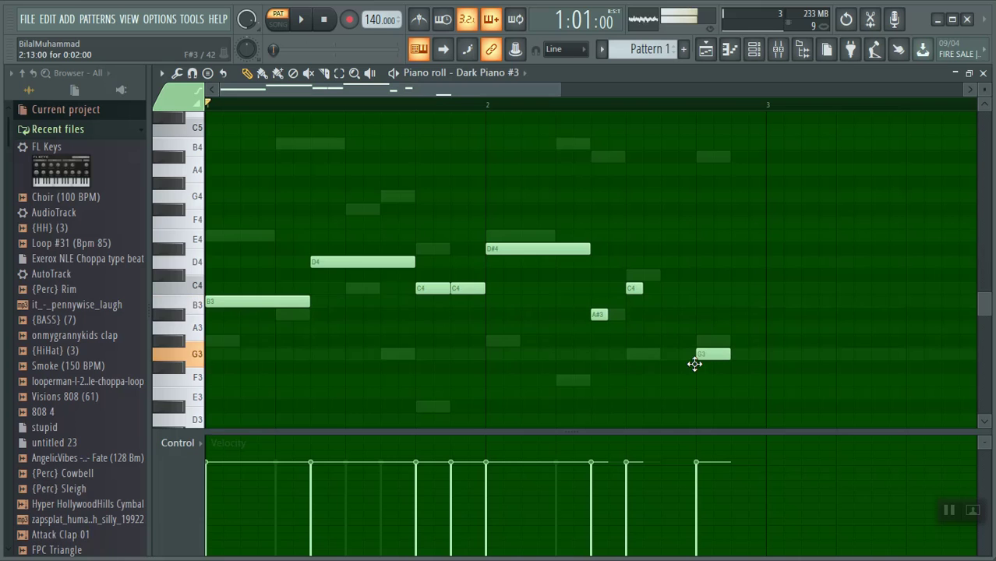
{"action": "key", "text": "space"}
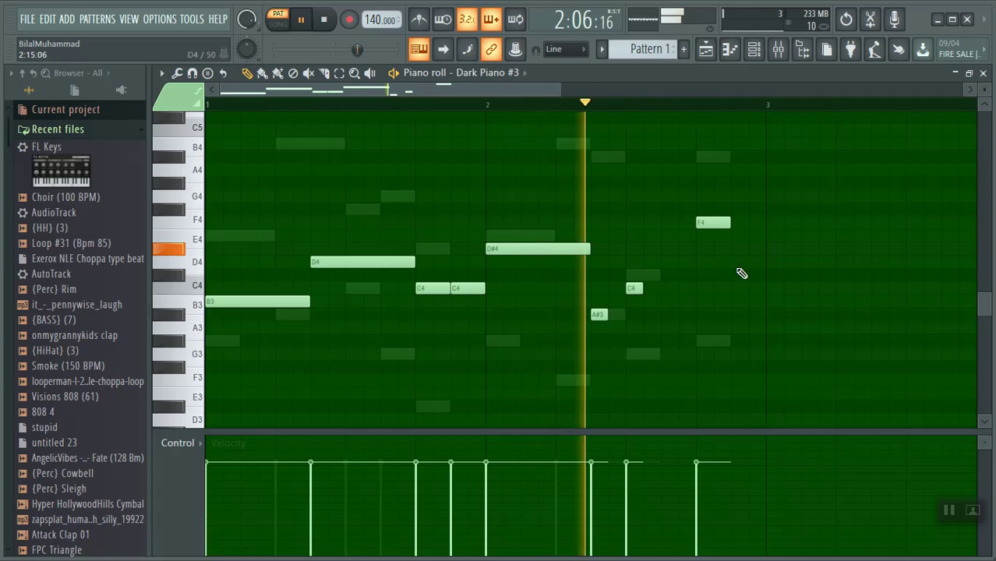
Set the 2:13 note to D#4 and lengthen it to four steps so it fills the end of bar 2.
{"action": "key", "text": "space"}
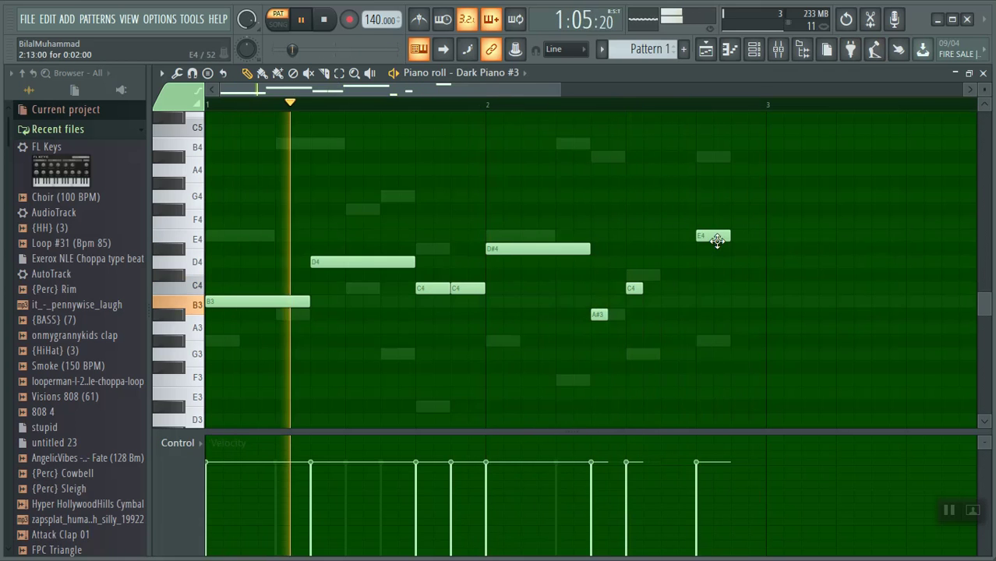
{"action": "left_click_drag", "start_coordinate": [717, 238], "coordinate": [719, 253]}
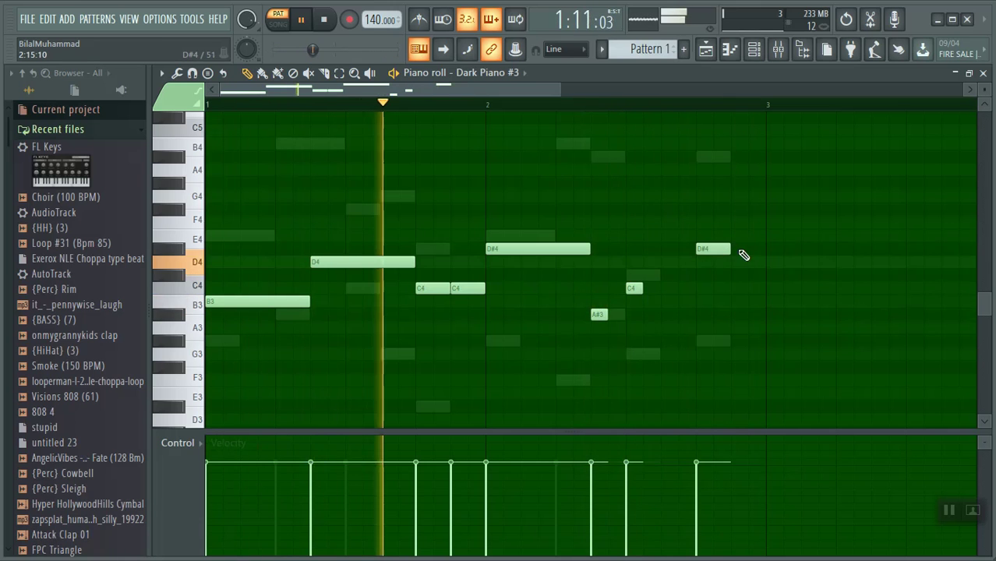
{"action": "left_click_drag", "start_coordinate": [727, 247], "coordinate": [767, 258]}
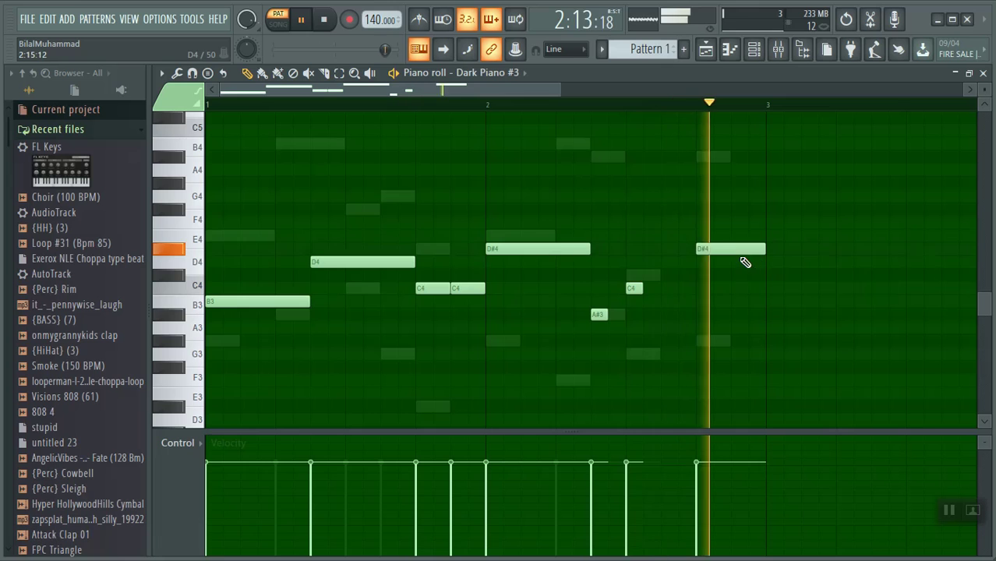
Set the opening bar 1 note to D4 after auditioning C4 and A#3, and try the whole melody an octave higher.
{"action": "key", "text": "space"}
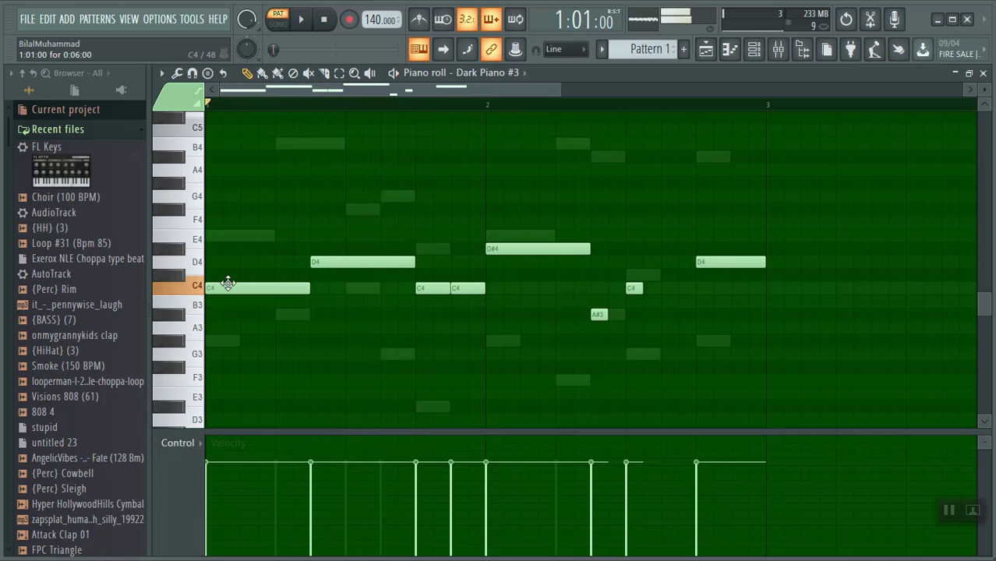
{"action": "key", "text": "space"}
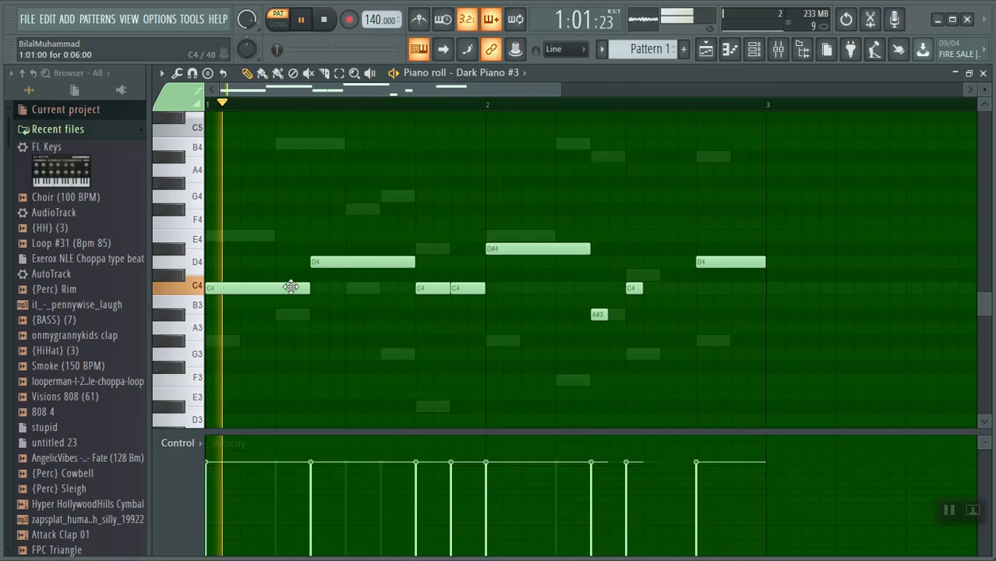
{"action": "key", "text": "space"}
{"action": "left_click_drag", "start_coordinate": [290, 286], "coordinate": [293, 316]}
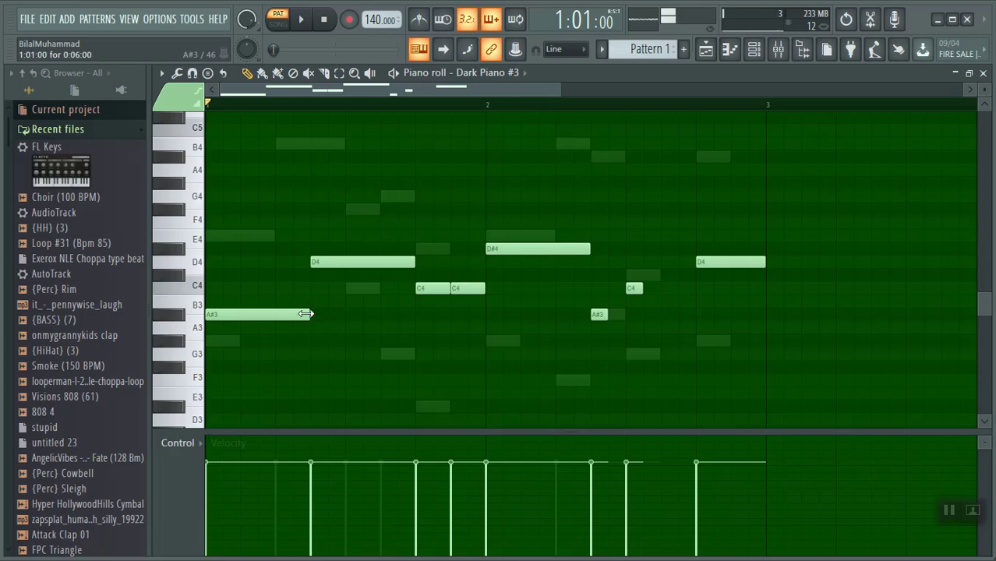
{"action": "key", "text": "ctrl+Up"}
{"action": "key", "text": "space"}
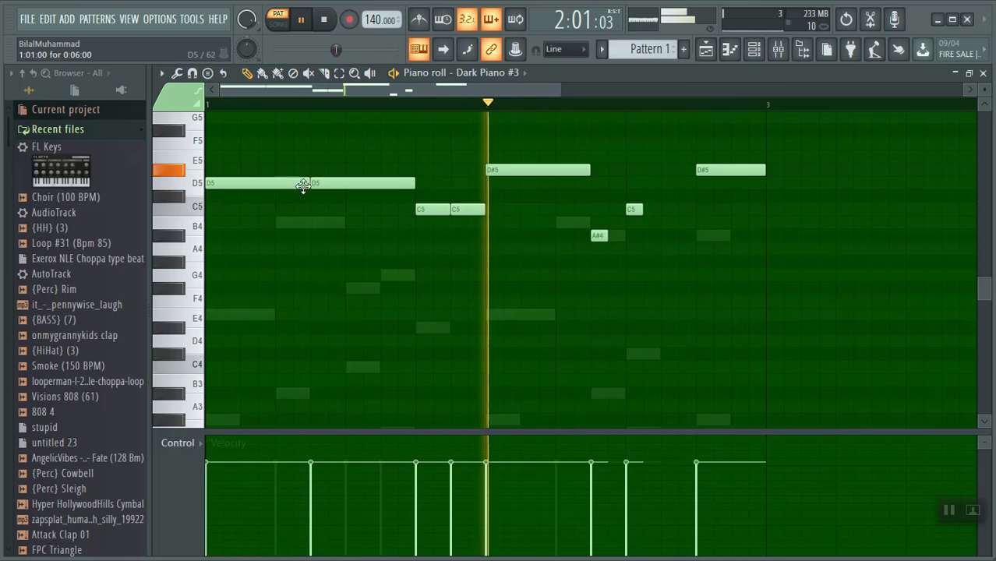
{"action": "key", "text": "ctrl+Down"}
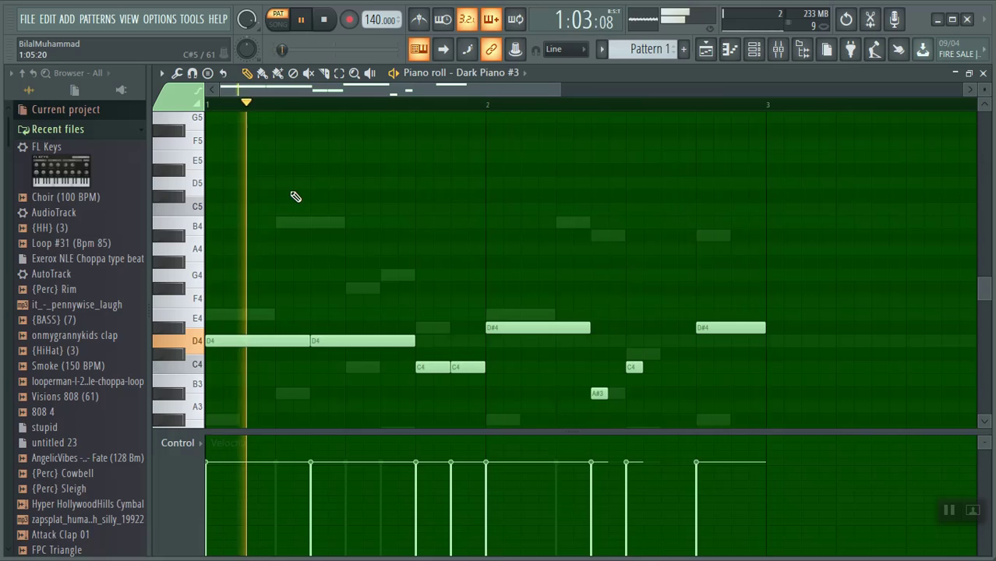
Start an upper layer with six-step notes C#5 at 1:01 and D#5 at 1:13, and lower the C#5 to A4.
{"action": "left_click", "coordinate": [231, 196]}
{"action": "left_click", "coordinate": [421, 171]}
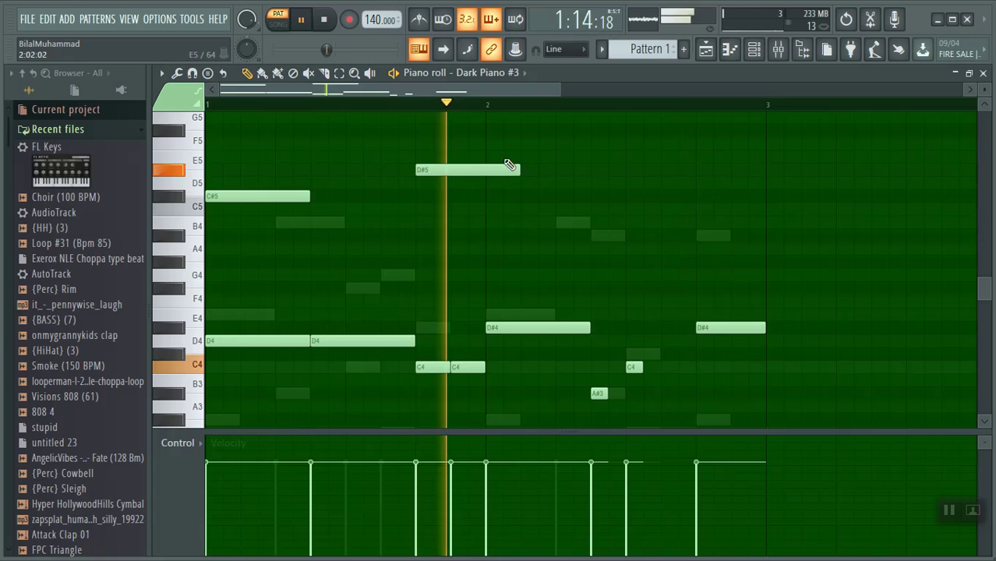
{"action": "key", "text": "space"}
{"action": "left_click_drag", "start_coordinate": [275, 196], "coordinate": [275, 224]}
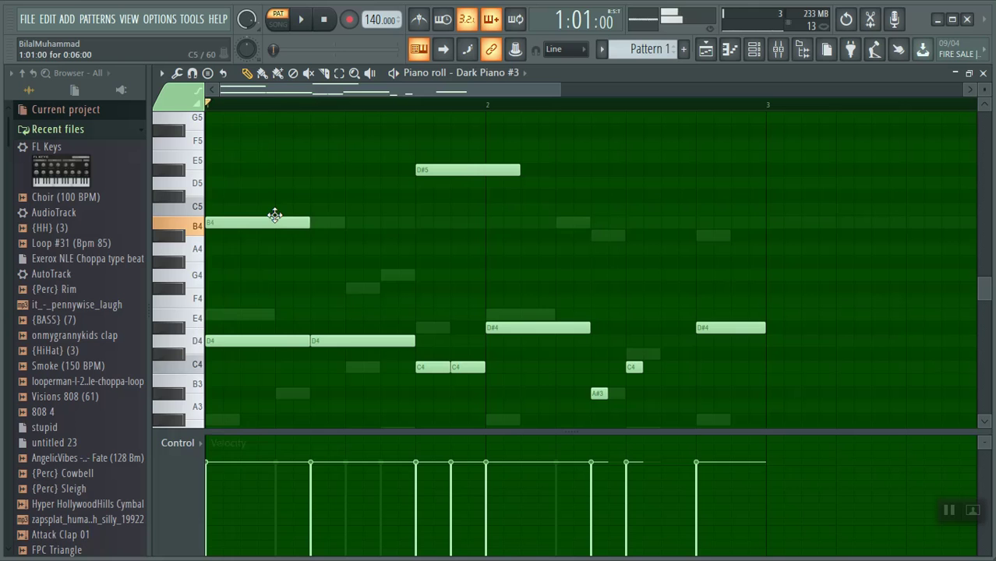
{"action": "key", "text": "space"}
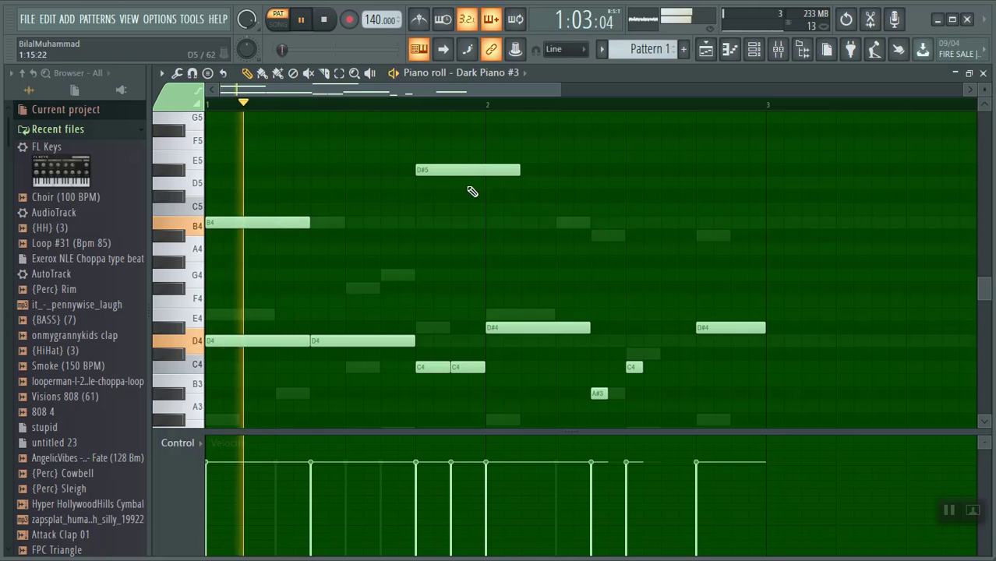
{"action": "left_click_drag", "start_coordinate": [279, 224], "coordinate": [278, 257]}
Add a six-step A#4 to the upper layer and align it to 1:07, directly after the A4.
{"action": "left_click", "coordinate": [335, 236]}
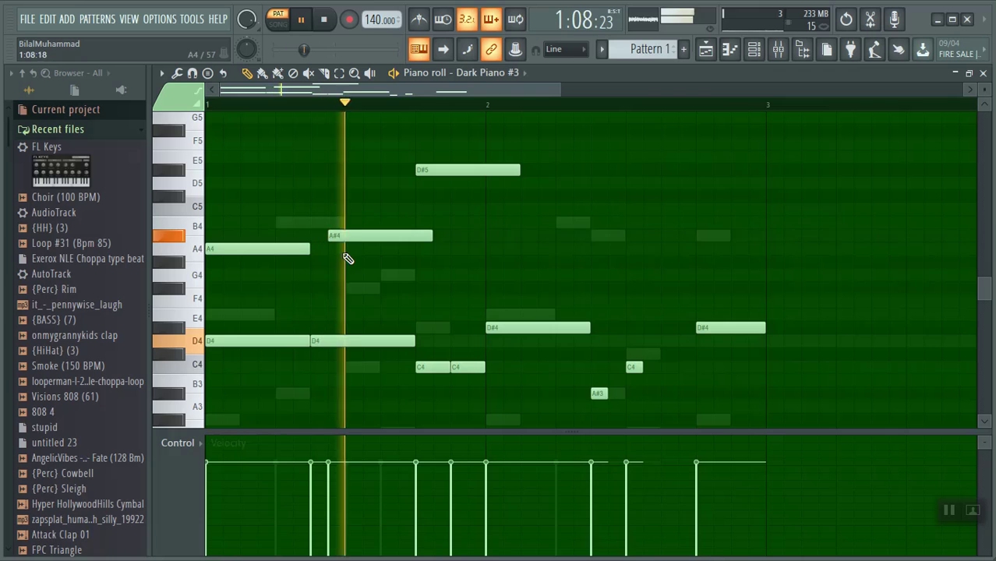
{"action": "key", "text": "space"}
{"action": "key", "text": "space"}
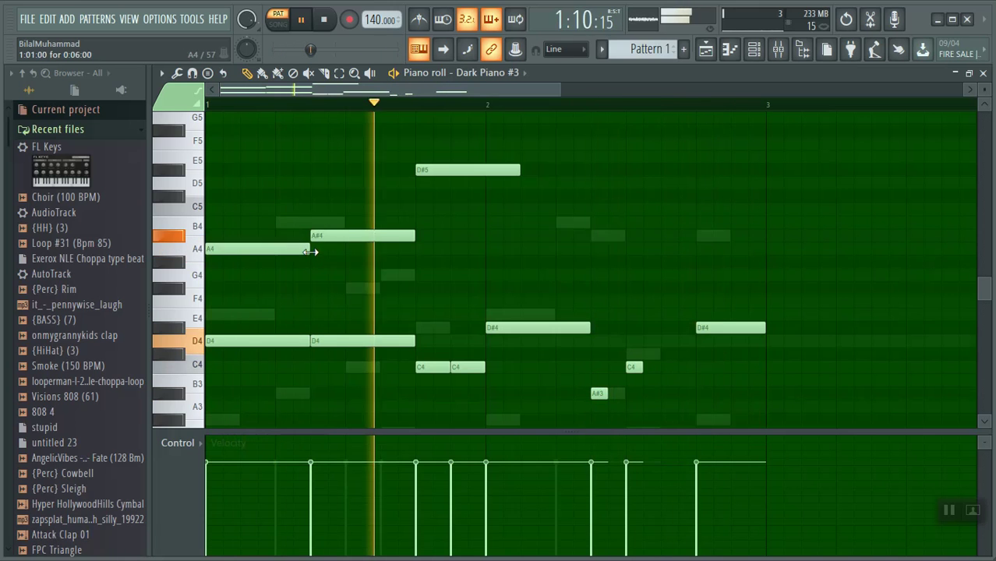
Add a six-step upper note at 2:09, set it to A4 and play back the pattern.
{"action": "left_click", "coordinate": [629, 263]}
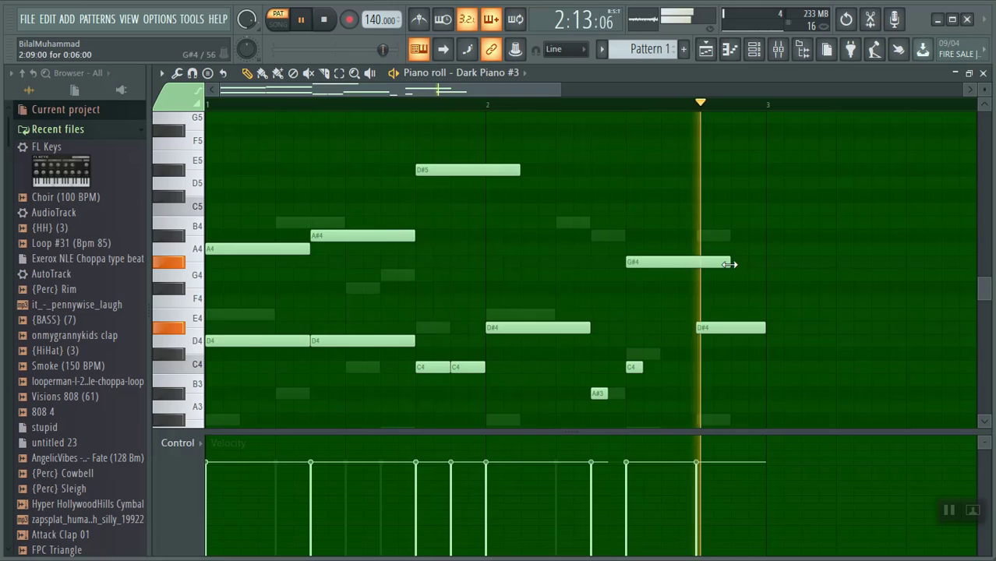
{"action": "left_click_drag", "start_coordinate": [641, 248], "coordinate": [641, 250]}
{"action": "key", "text": "space"}
{"action": "key", "text": "space"}
{"action": "key", "text": "space"}
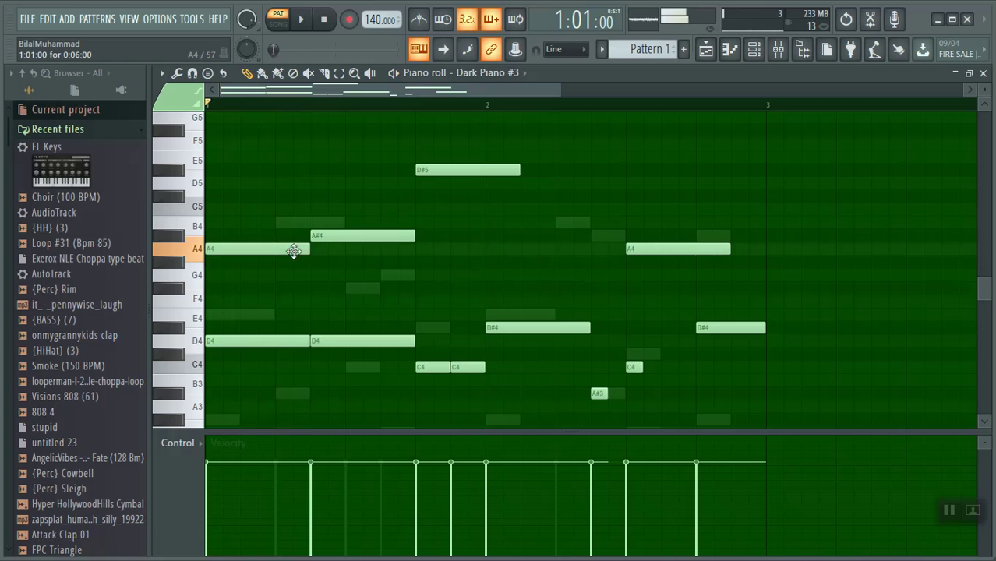
Try starting the bar 1 A#4 at 1:06 with the opening A4 shortened to five steps.
{"action": "key", "text": "space"}
{"action": "key", "text": "space"}
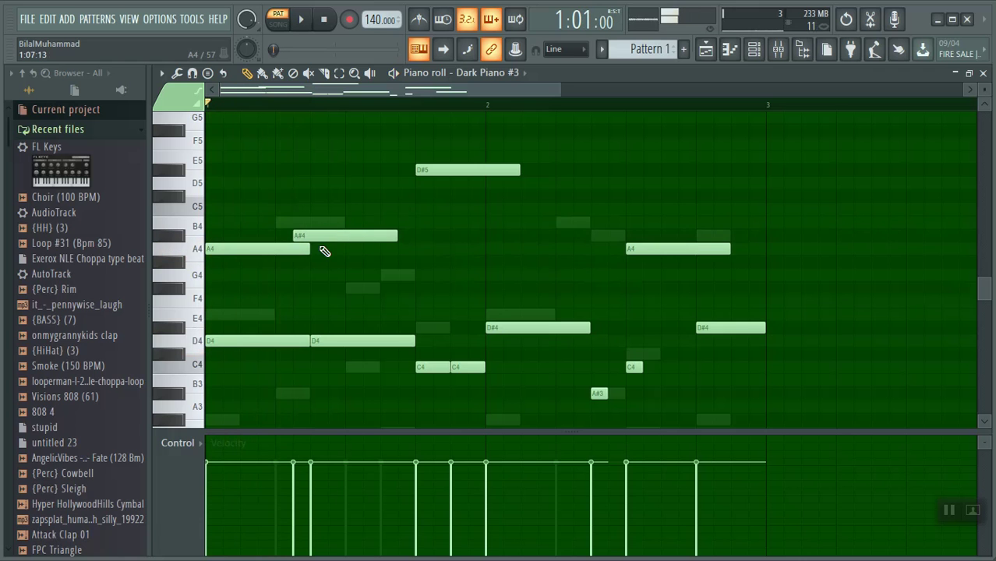
{"action": "left_click_drag", "start_coordinate": [301, 252], "coordinate": [292, 252]}
{"action": "key", "text": "space"}
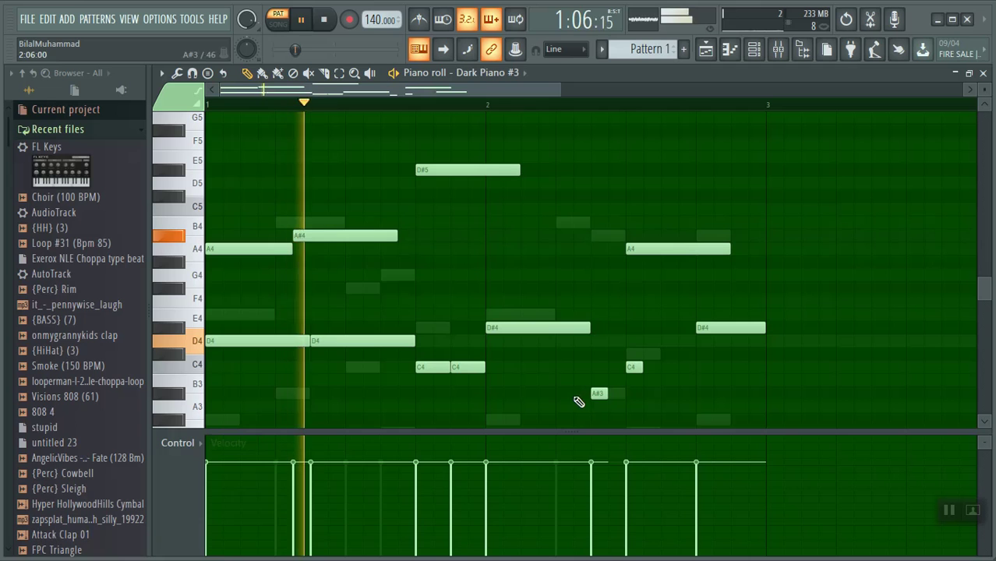
{"action": "key", "text": "space"}
{"action": "key", "text": "space"}
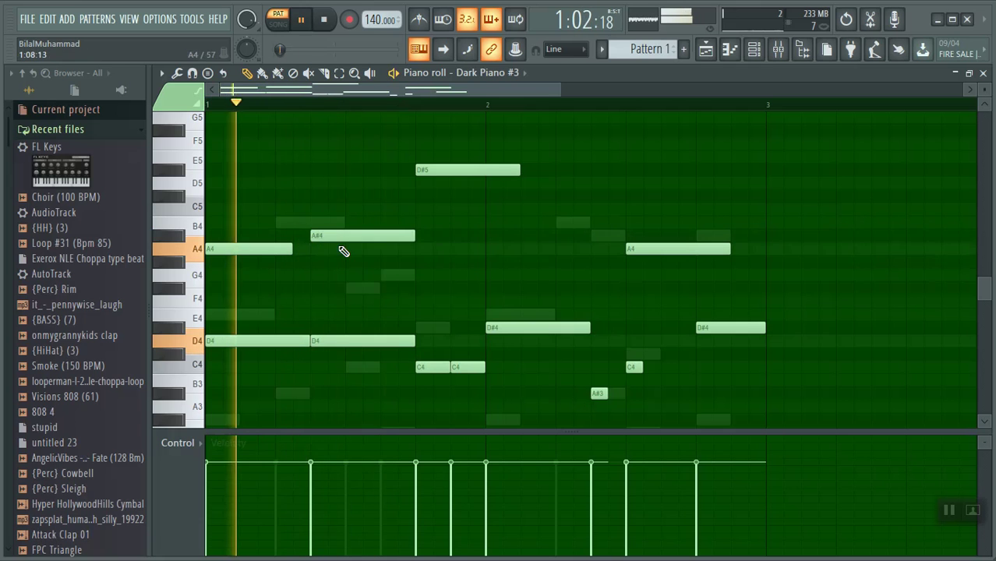
Replace the long bar 1 A#4 with one-step A#4 notes at 1:07 and 1:09, and extend the opening A4 to six steps.
{"action": "key", "text": "space"}
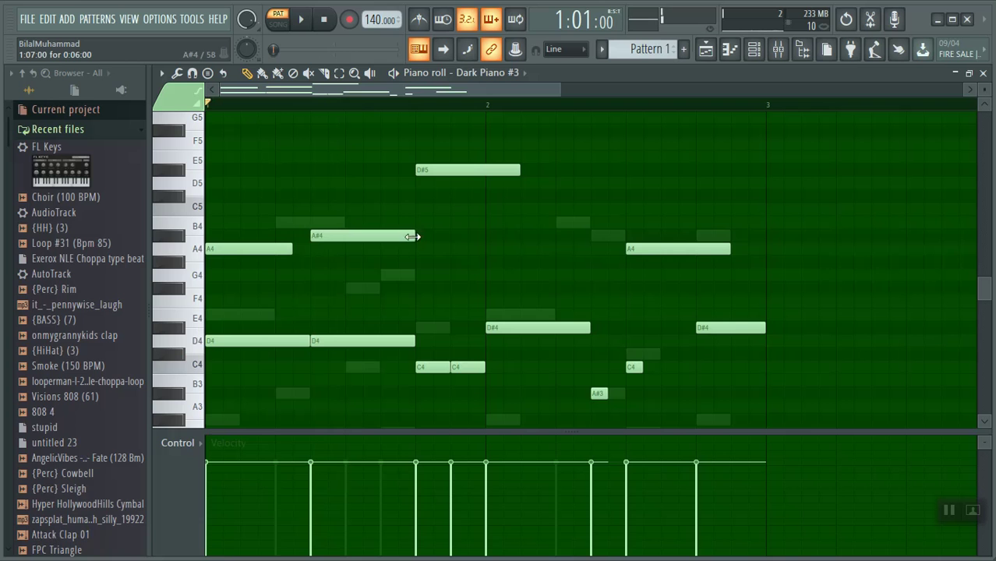
{"action": "key", "text": "space"}
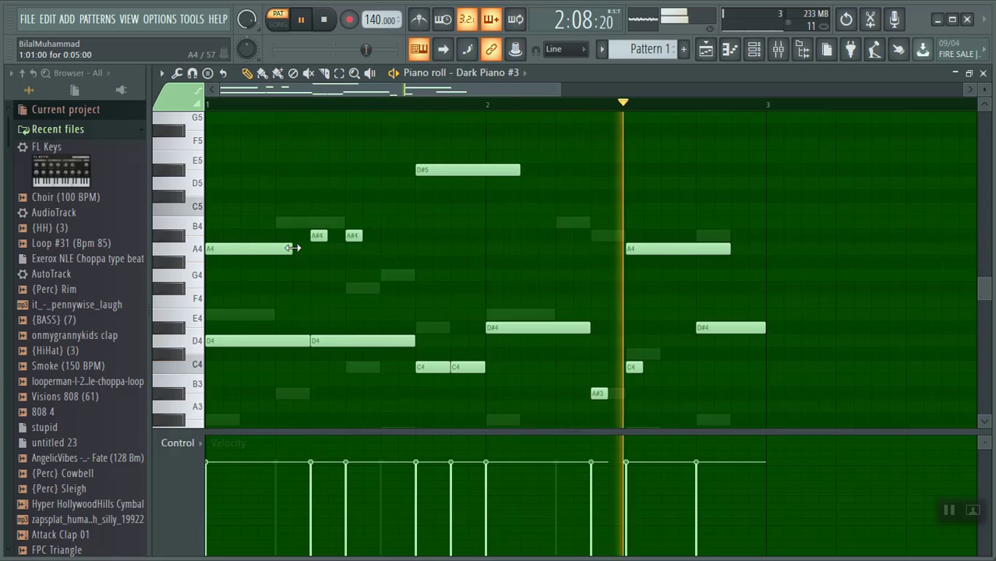
{"action": "left_click_drag", "start_coordinate": [300, 257], "coordinate": [311, 250]}
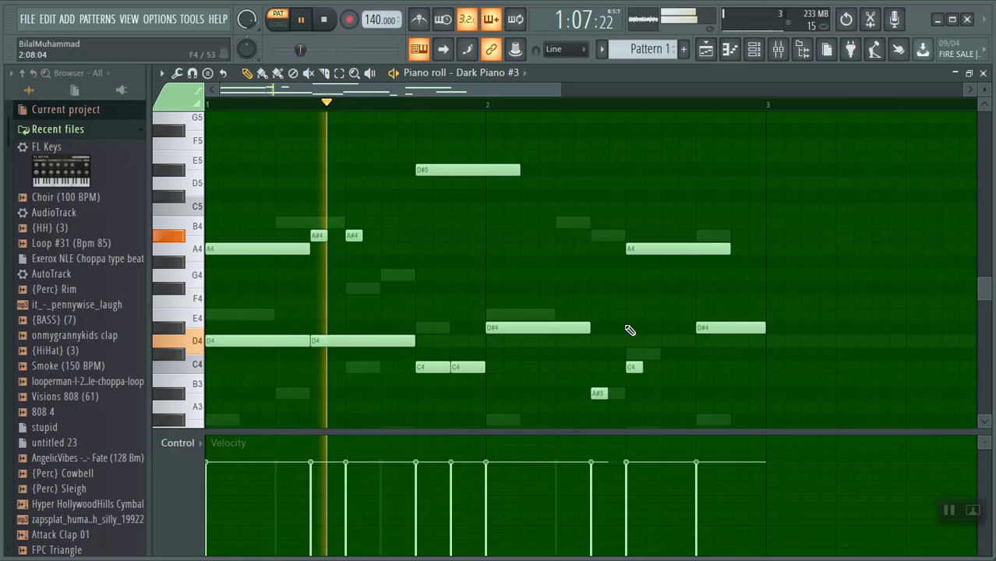
Add two-step upper notes C5 at 2:05 and A#4 at 2:07, and audition the loop.
{"action": "left_click", "coordinate": [559, 209]}
{"action": "key", "text": "space"}
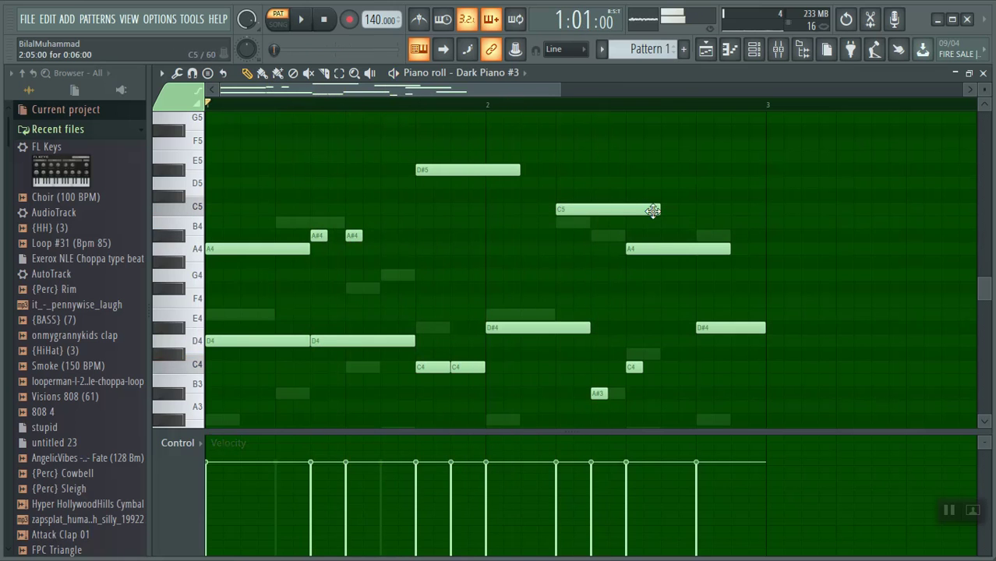
{"action": "left_click", "coordinate": [610, 234]}
{"action": "key", "text": "space"}
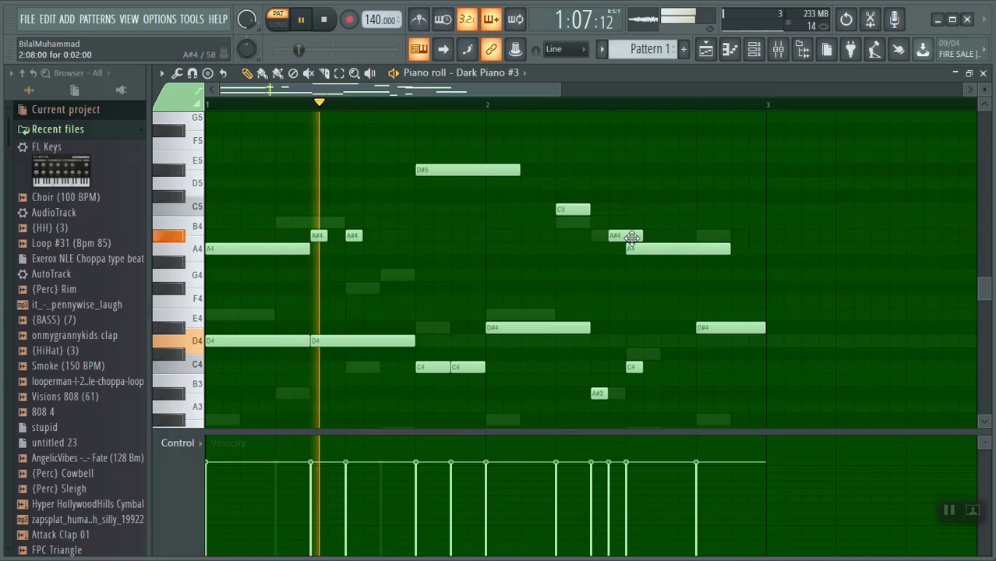
{"action": "key", "text": "space"}
{"action": "key", "text": "space"}
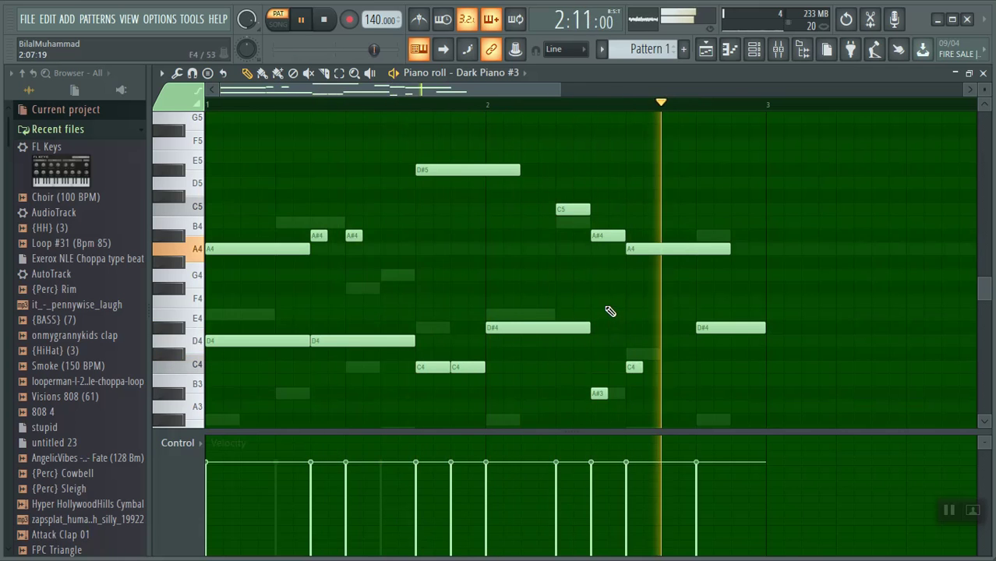
Shorten the 2:09 A4 to four steps, add a four-step A#4 at 2:13, and close the piano roll.
{"action": "left_click_drag", "start_coordinate": [729, 251], "coordinate": [695, 248]}
{"action": "left_click", "coordinate": [711, 237]}
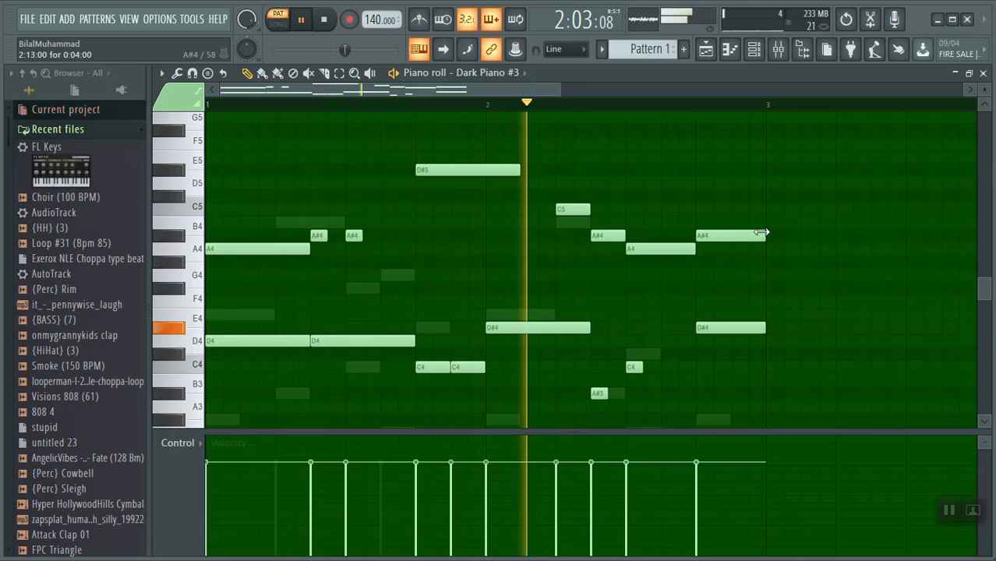
{"action": "left_click", "coordinate": [983, 73]}
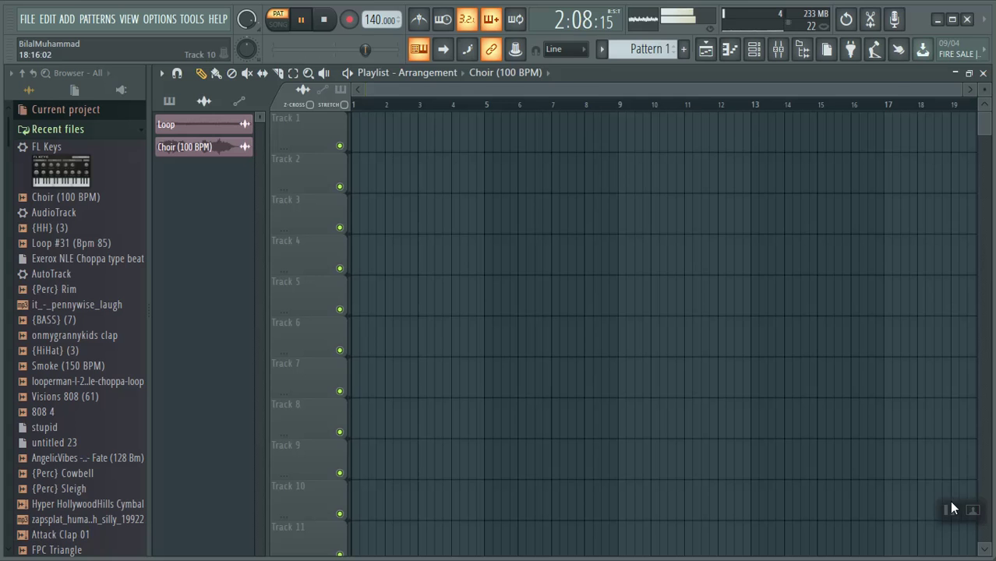
Delete the Dark Piano #2 and Dark Piano channels from the channel rack.
{"action": "left_click", "coordinate": [760, 51]}
{"action": "right_click", "coordinate": [361, 143]}
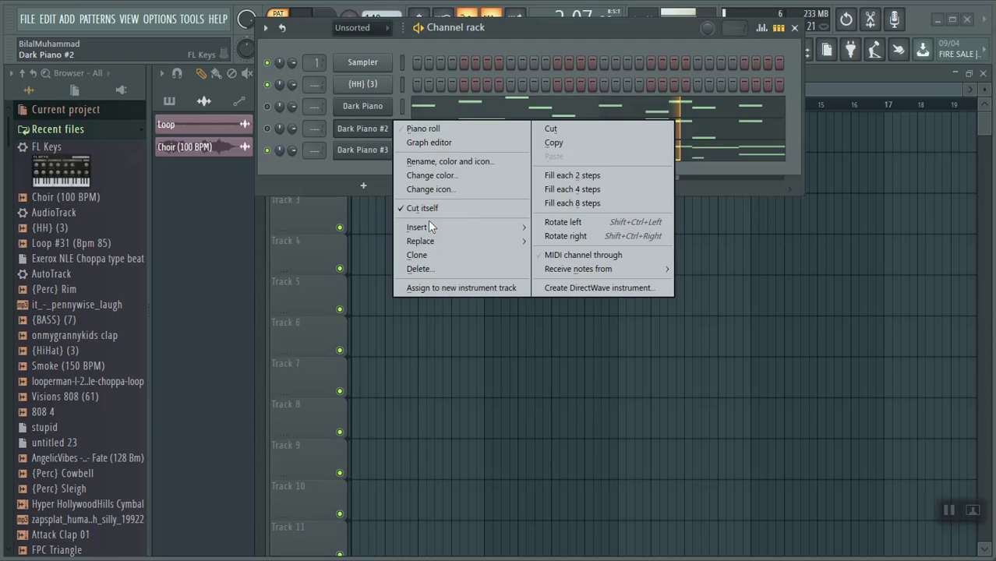
{"action": "left_click", "coordinate": [453, 269]}
{"action": "right_click", "coordinate": [382, 108]}
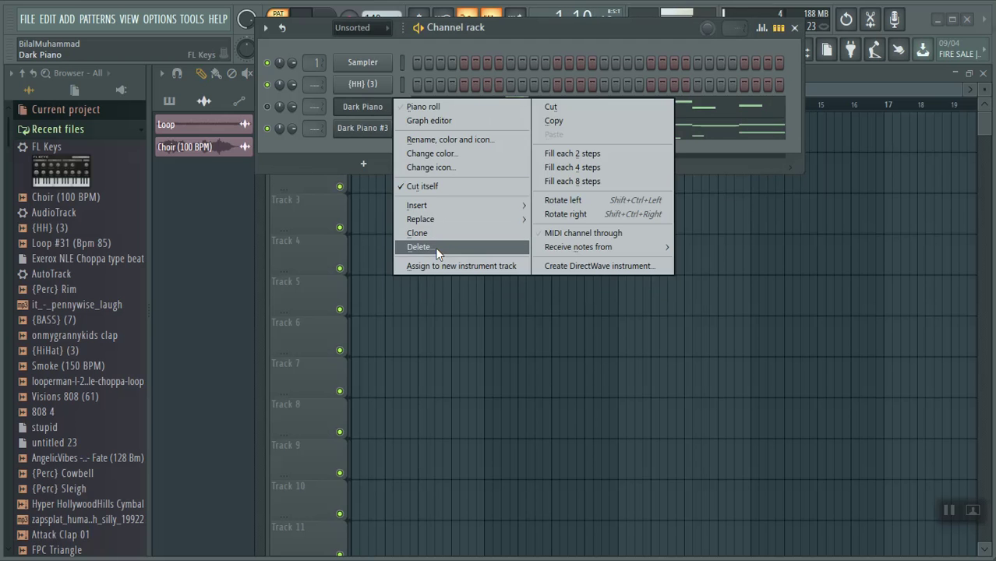
{"action": "left_click", "coordinate": [439, 247]}
Clone the Dark Piano #3 channel and paste its notes into the new Dark Piano channel.
{"action": "right_click", "coordinate": [369, 107]}
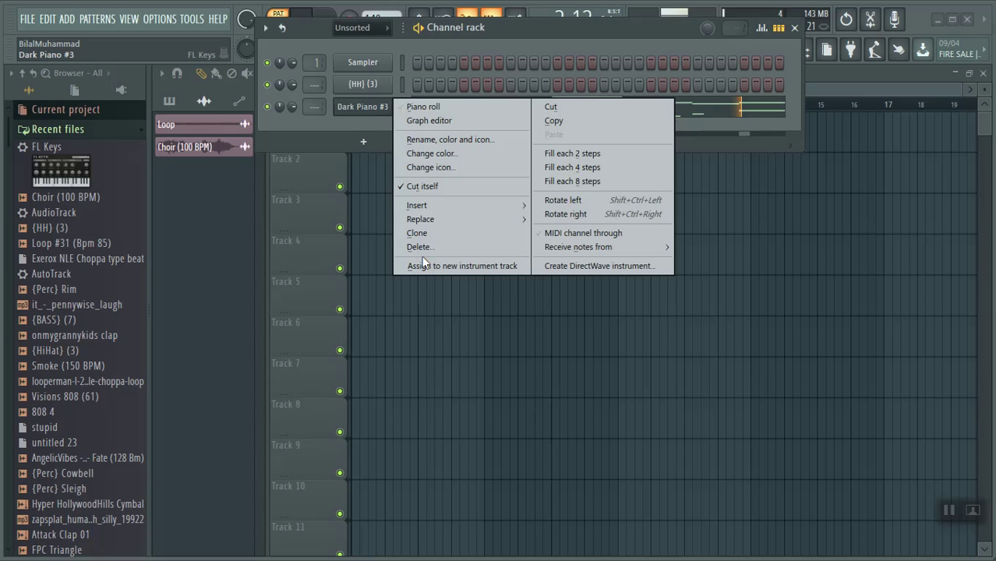
{"action": "left_click", "coordinate": [420, 236]}
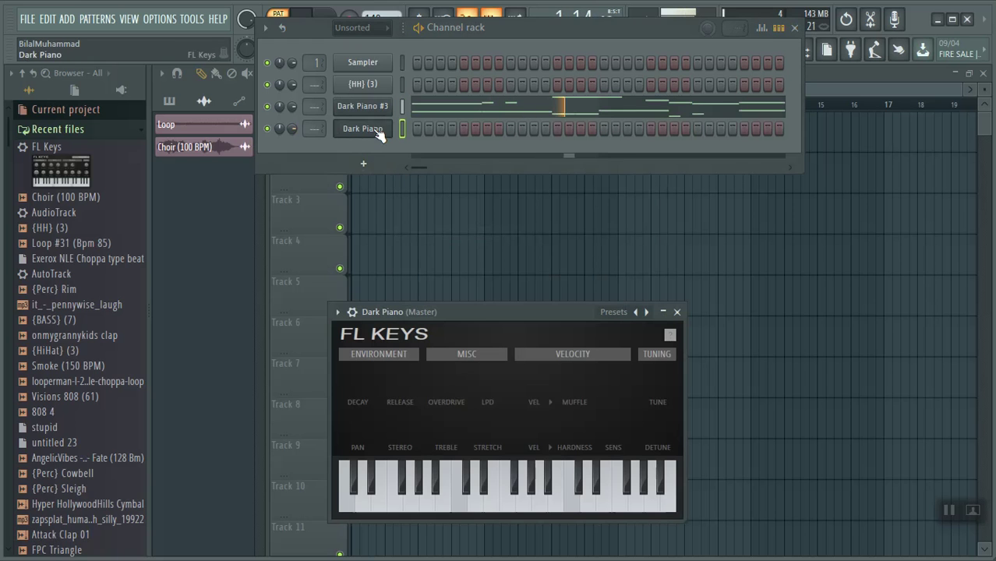
{"action": "right_click", "coordinate": [367, 128]}
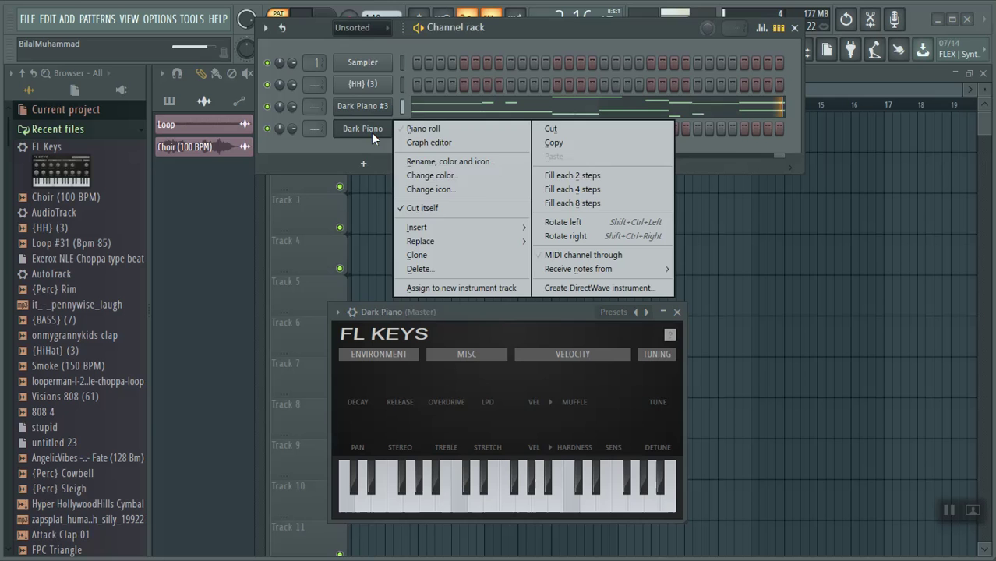
{"action": "right_click", "coordinate": [369, 113]}
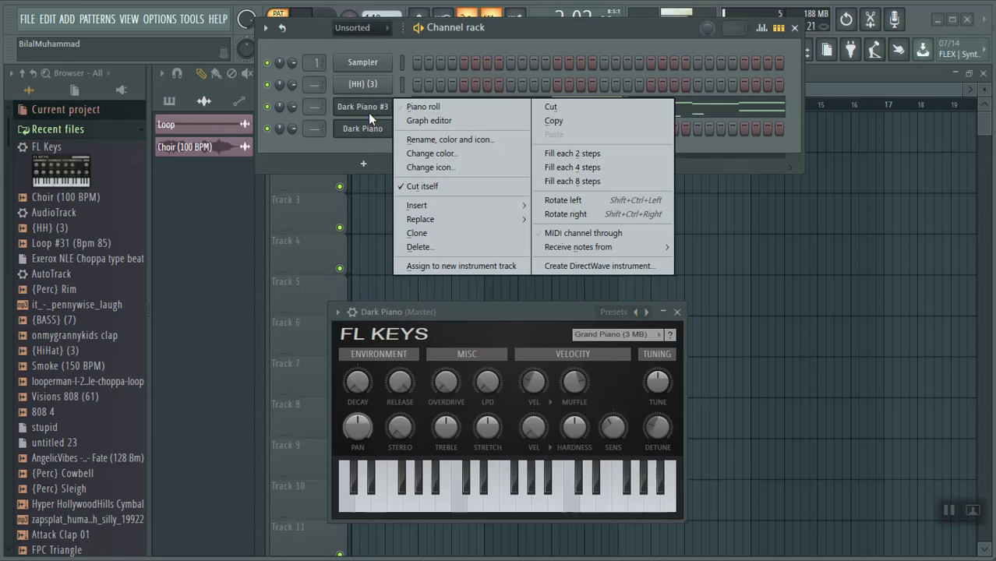
{"action": "left_click", "coordinate": [554, 122]}
{"action": "right_click", "coordinate": [386, 131]}
{"action": "left_click", "coordinate": [555, 150]}
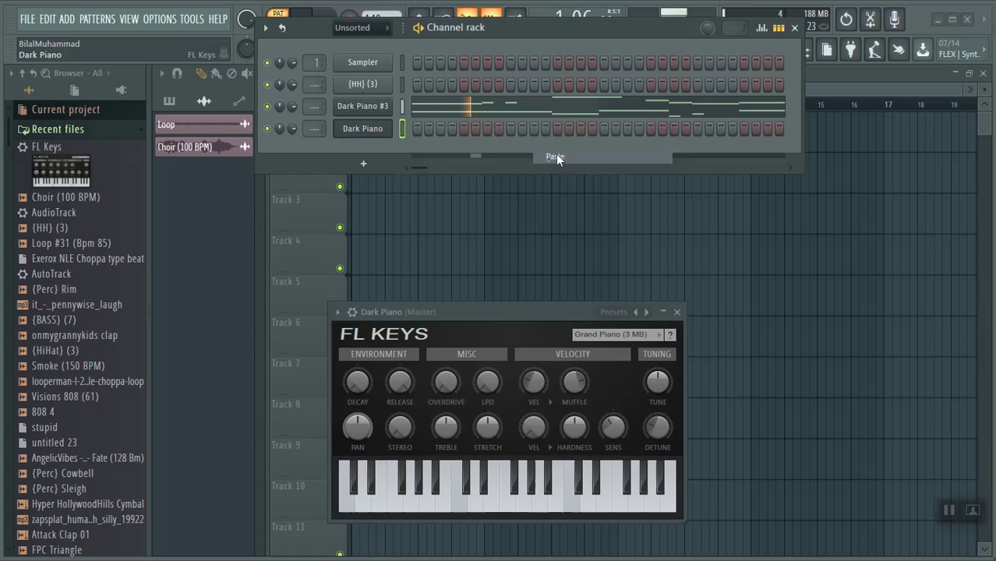
Clone the Dark Piano channel and separate the lead melody from its accompanying lower notes across the two copies.
{"action": "right_click", "coordinate": [378, 135]}
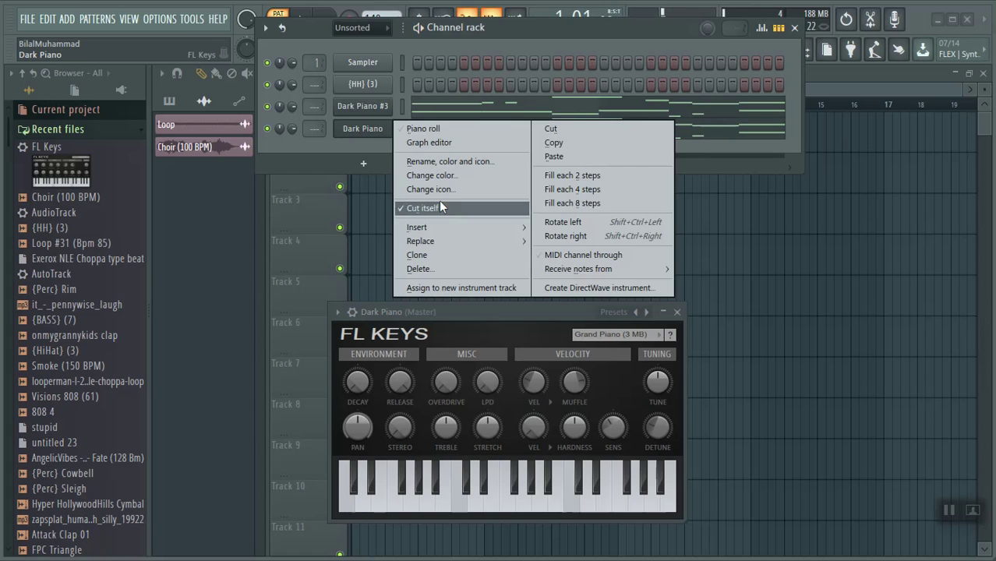
{"action": "left_click", "coordinate": [431, 258]}
{"action": "right_click", "coordinate": [382, 105]}
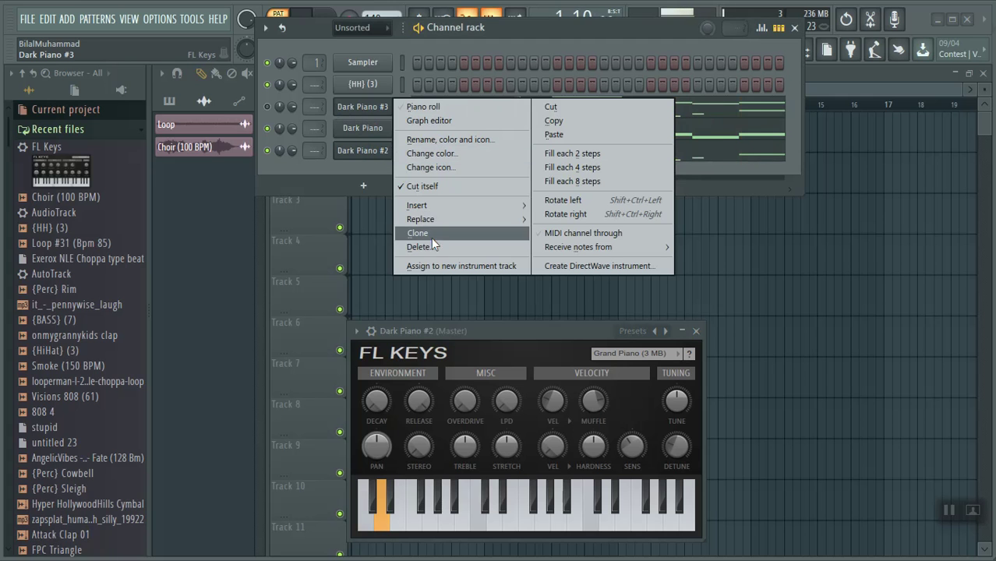
Fill every second step of the {HH} (3) hi-hat channel.
{"action": "right_click", "coordinate": [351, 85]}
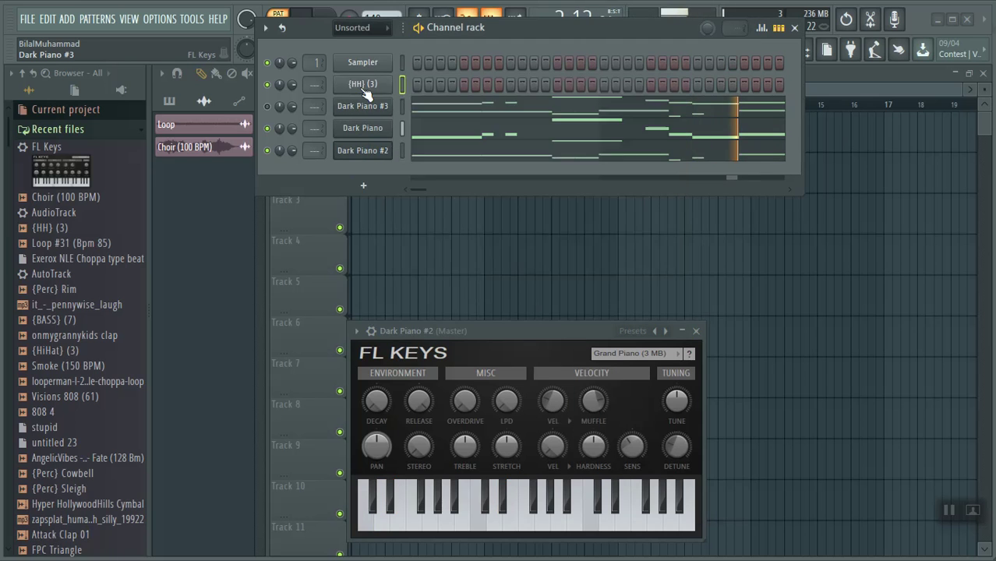
{"action": "left_click", "coordinate": [397, 84]}
{"action": "right_click", "coordinate": [398, 84]}
{"action": "left_click", "coordinate": [555, 132]}
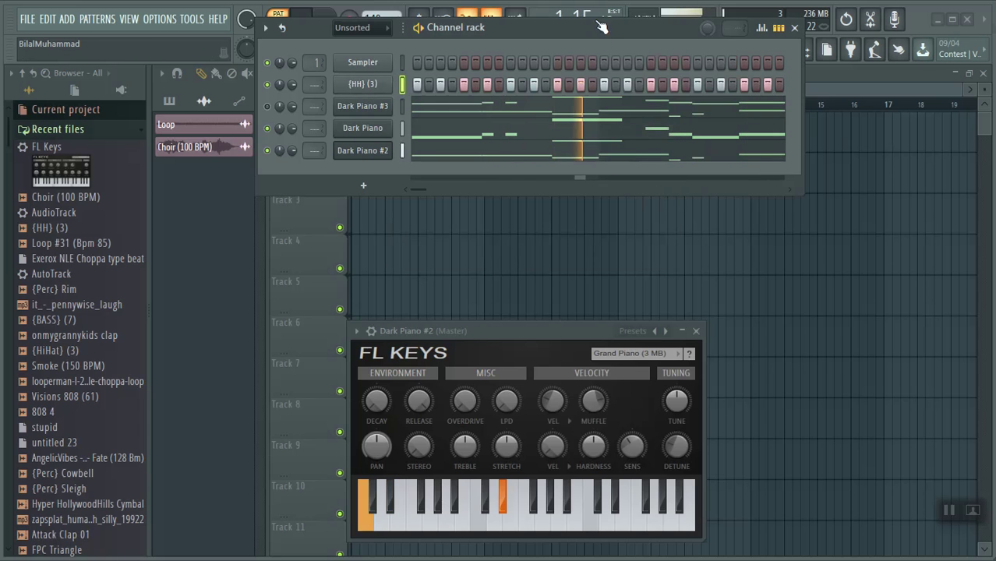
Close the Dark Piano #2 plugin window, move the channel rack over the playlist tracks and show the pattern list beside the playlist.
{"action": "left_click", "coordinate": [696, 330]}
{"action": "left_click_drag", "start_coordinate": [618, 37], "coordinate": [572, 206]}
{"action": "left_click", "coordinate": [173, 102]}
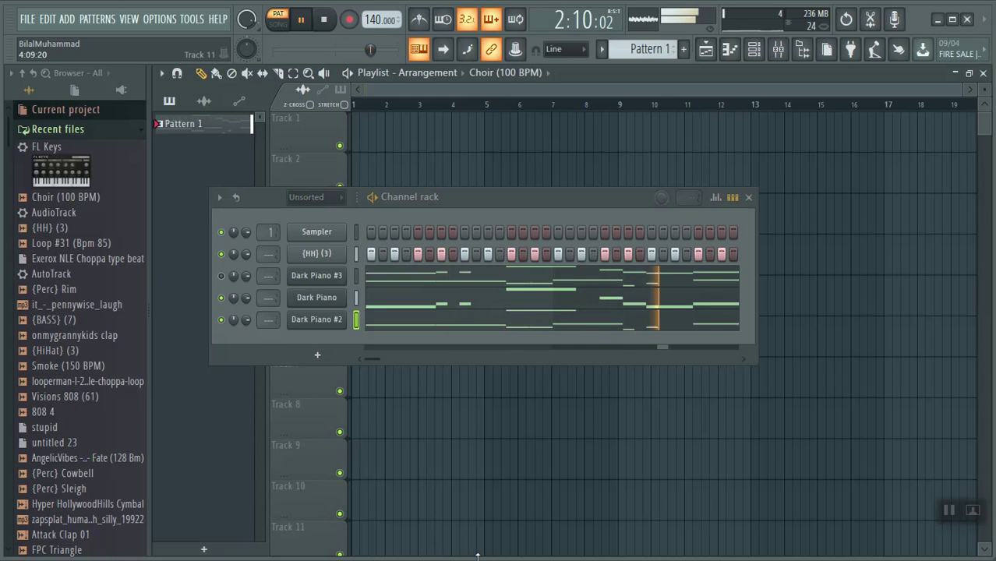
Collapse the Recent files folder in the browser and delete the empty Sampler channel.
{"action": "left_click", "coordinate": [108, 306]}
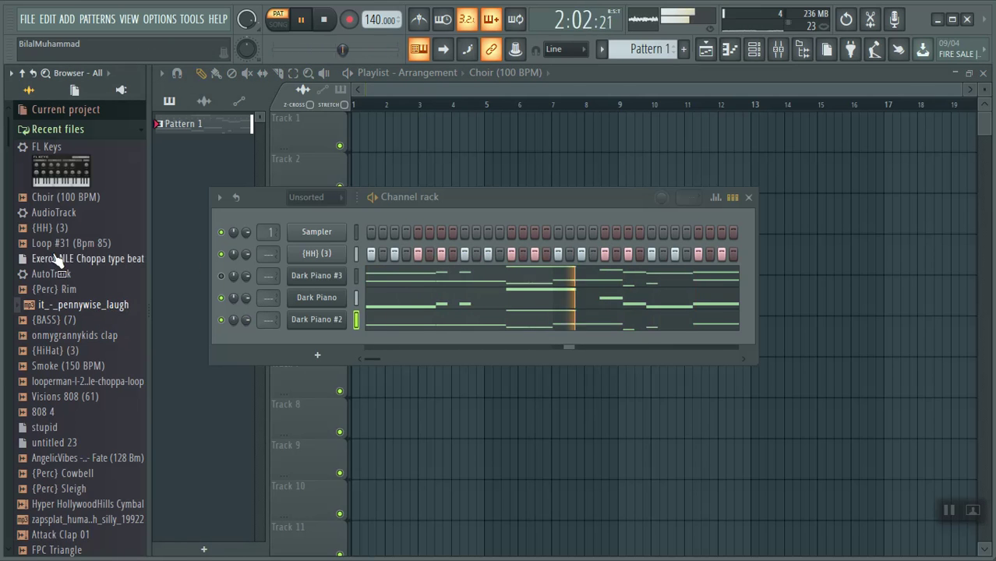
{"action": "left_click", "coordinate": [48, 129]}
{"action": "key", "text": "space"}
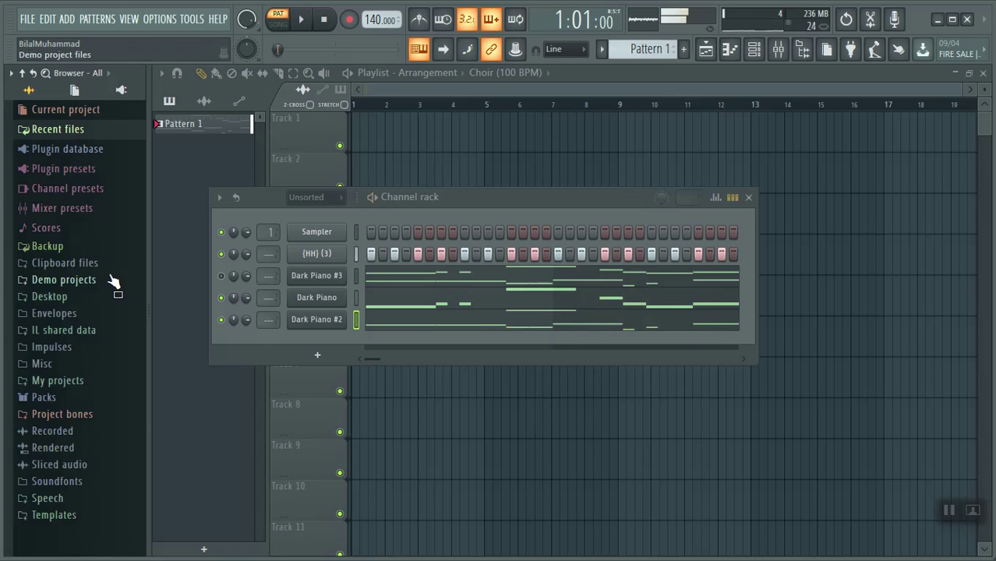
{"action": "right_click", "coordinate": [343, 231]}
{"action": "left_click", "coordinate": [421, 383]}
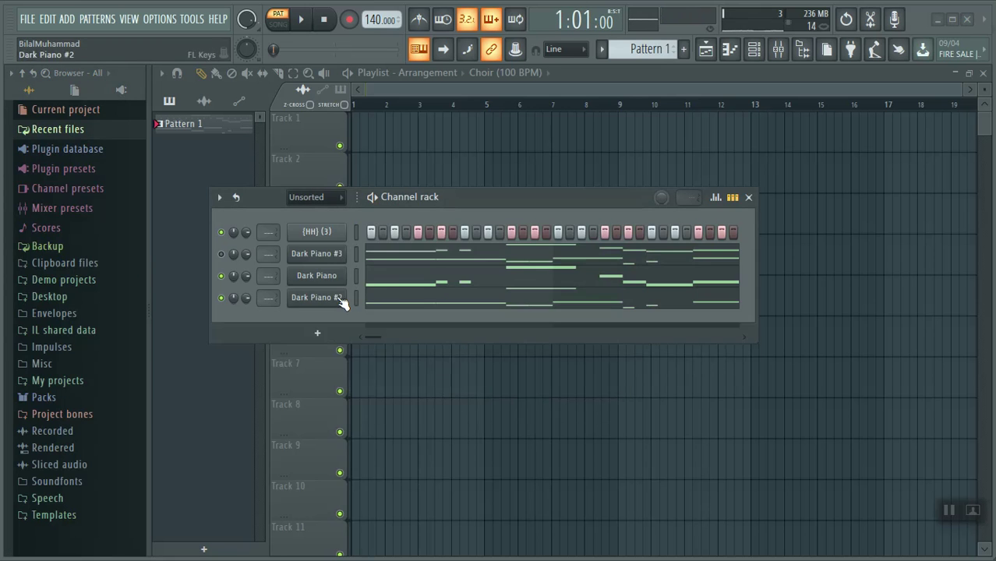
Audition samples from the Desktop's 808s folder against the loop and add {BASS} (5) as a new channel below Dark Piano #2.
{"action": "key", "text": "space"}
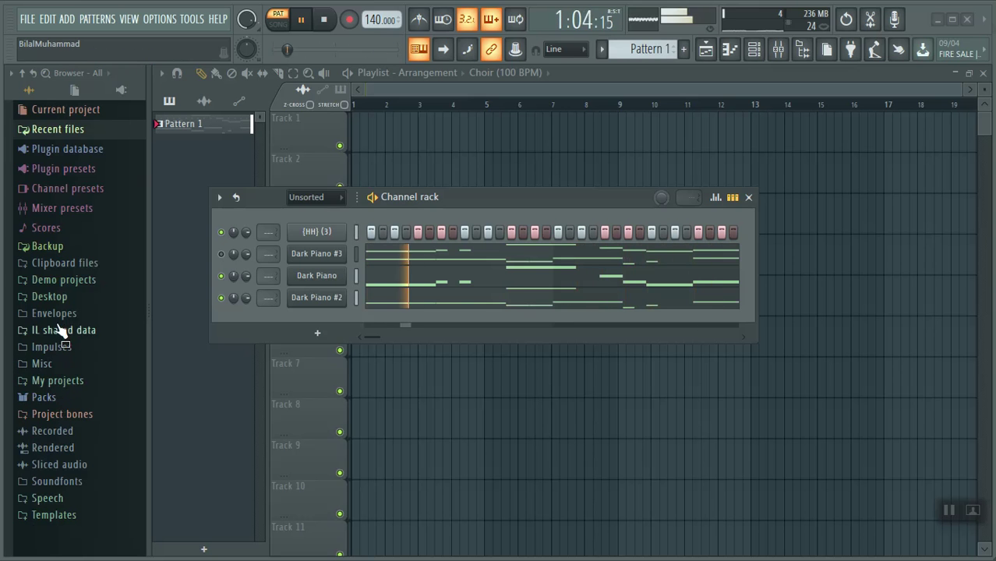
{"action": "left_click", "coordinate": [71, 296]}
{"action": "left_click", "coordinate": [89, 316]}
{"action": "key", "text": "space"}
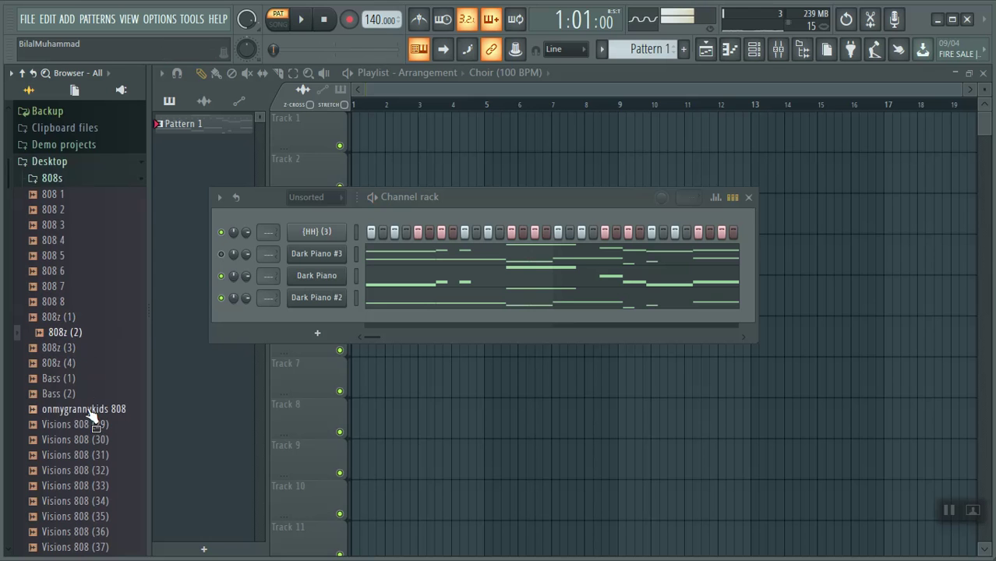
{"action": "left_click", "coordinate": [66, 396]}
{"action": "key", "text": "space"}
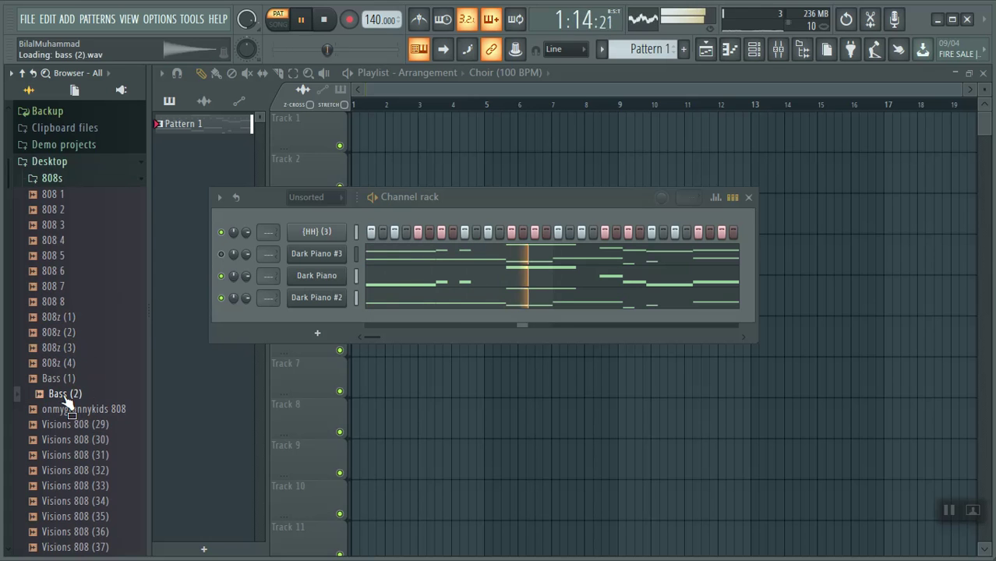
{"action": "scroll", "coordinate": [70, 374], "scroll_direction": "down", "scroll_amount": 15}
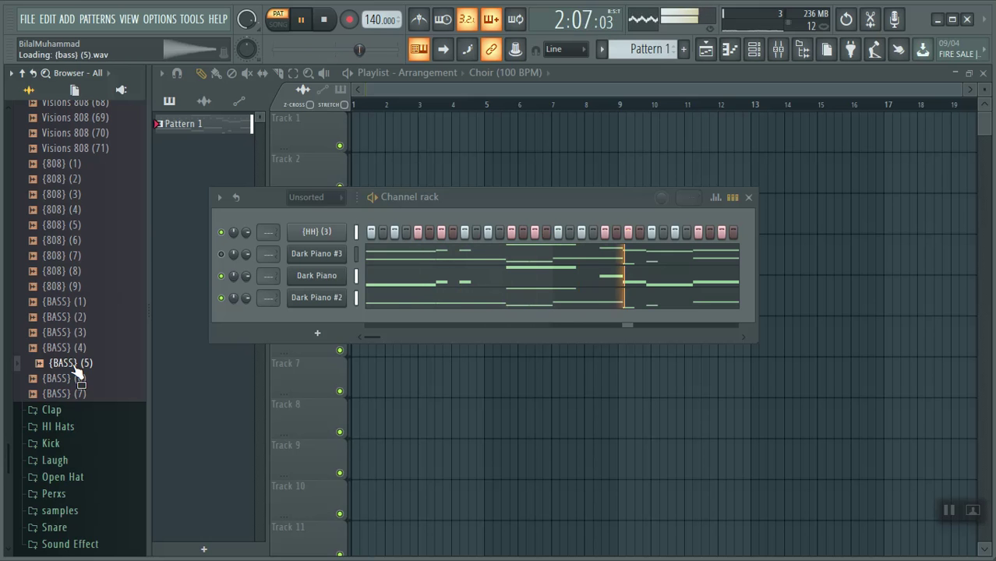
{"action": "left_click_drag", "start_coordinate": [82, 376], "coordinate": [304, 320]}
{"action": "key", "text": "space"}
Place {BASS} (5) hits on steps 1, 13, 15 and 25, and close its sampler settings.
{"action": "left_click", "coordinate": [340, 322]}
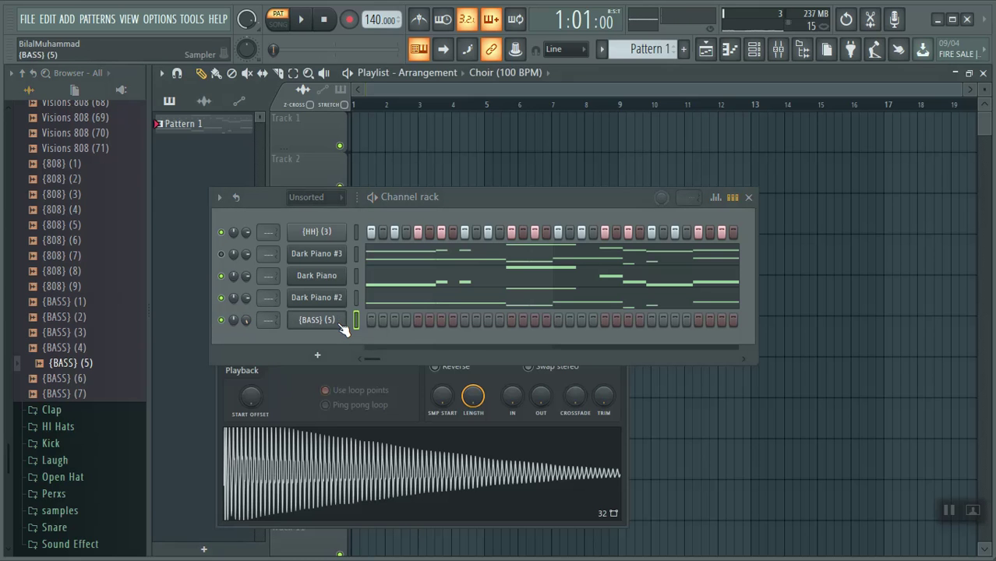
{"action": "left_click_drag", "start_coordinate": [523, 200], "coordinate": [528, 125]}
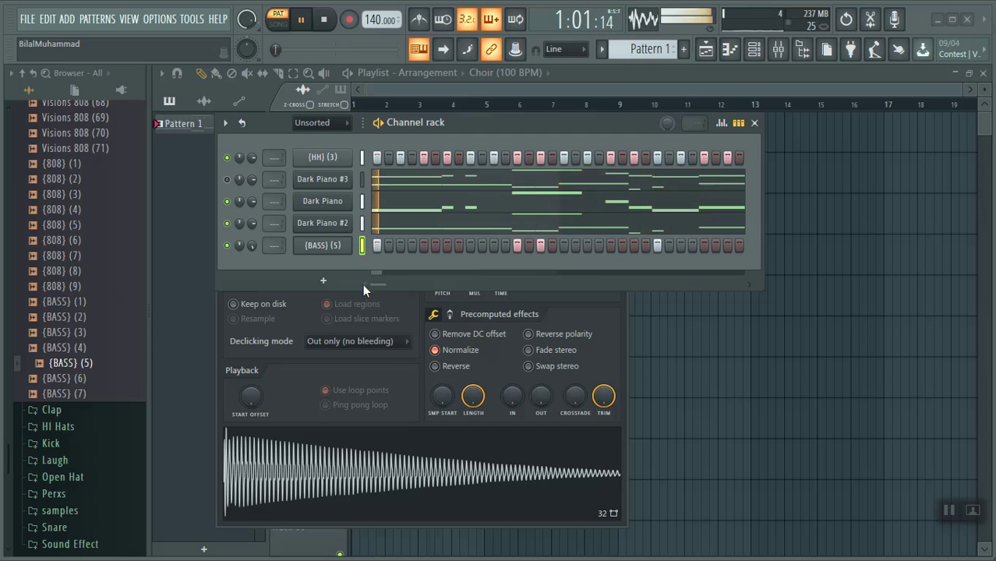
{"action": "right_click", "coordinate": [322, 225]}
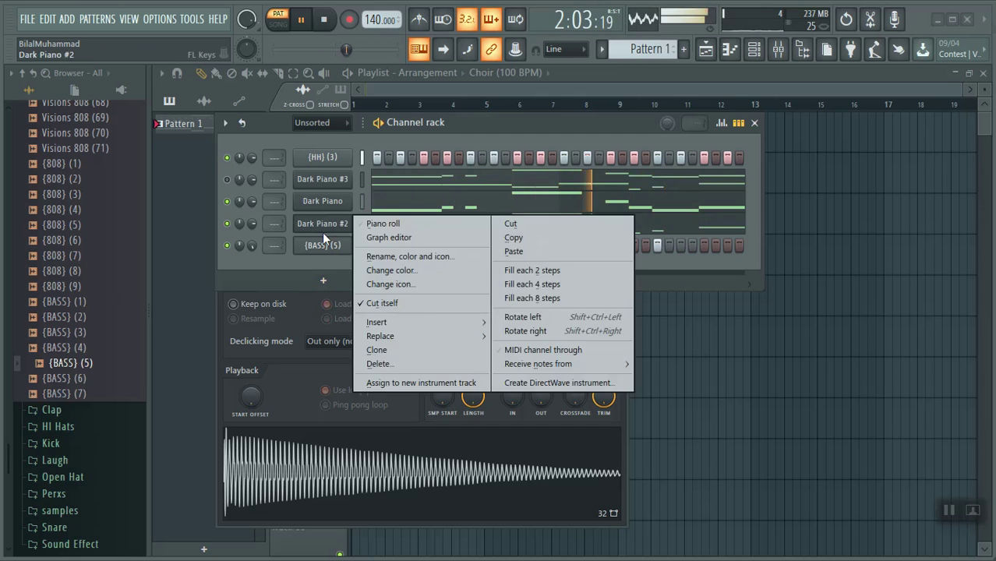
{"action": "left_click", "coordinate": [605, 102]}
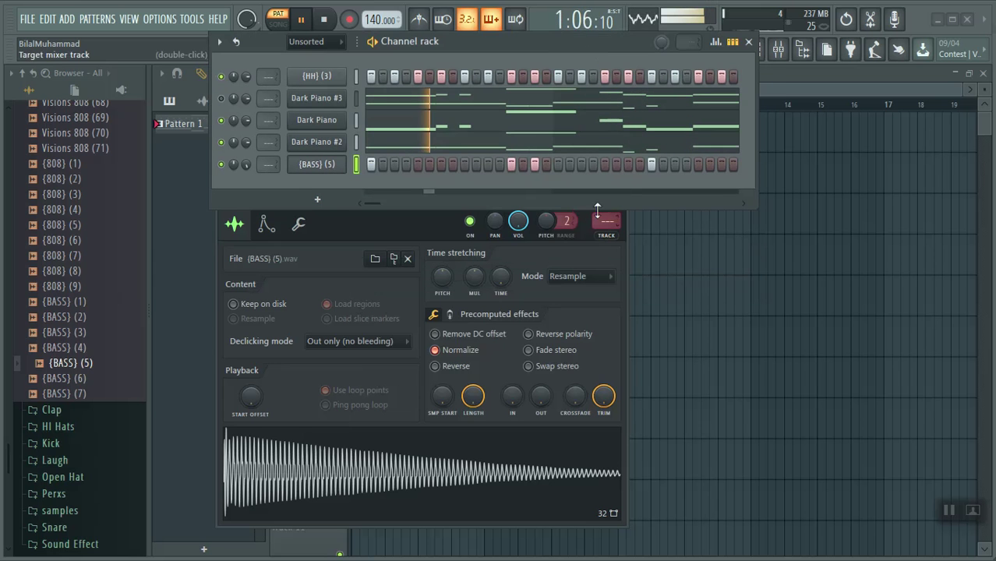
{"action": "left_click_drag", "start_coordinate": [541, 48], "coordinate": [549, 7]}
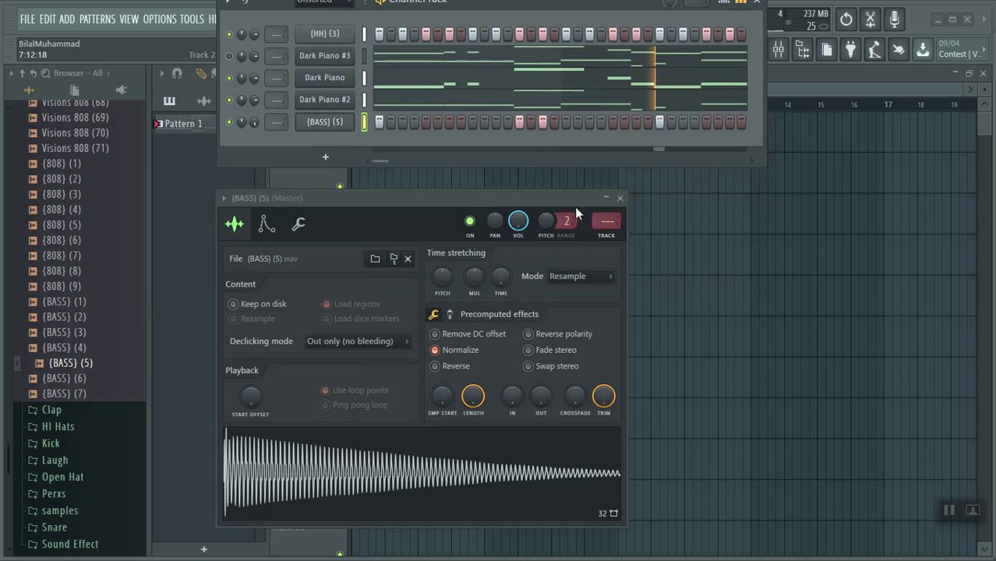
{"action": "left_click", "coordinate": [621, 197]}
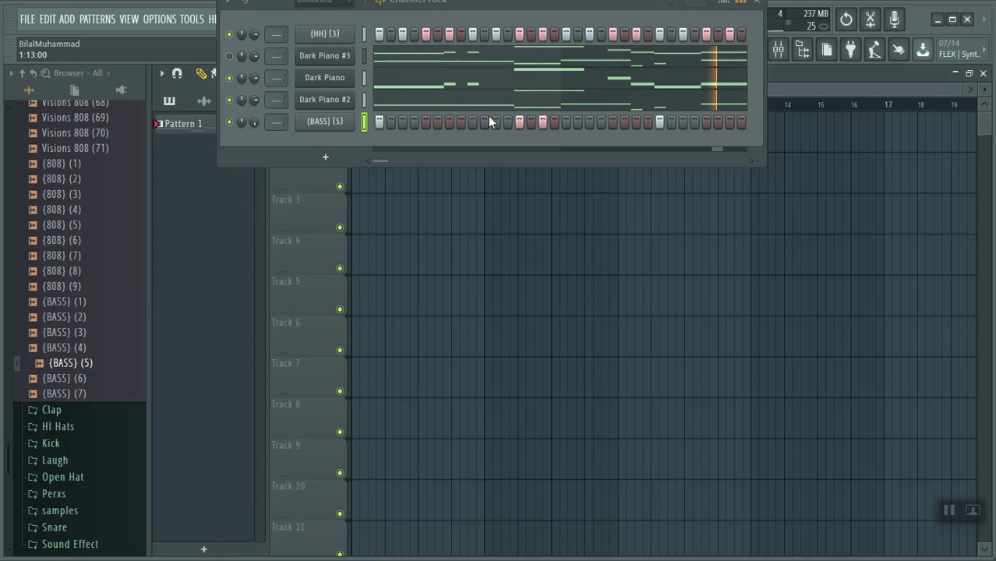
Reopen the {BASS} (5) sampler settings and reset the channel pitch to its default.
{"action": "left_click", "coordinate": [350, 127]}
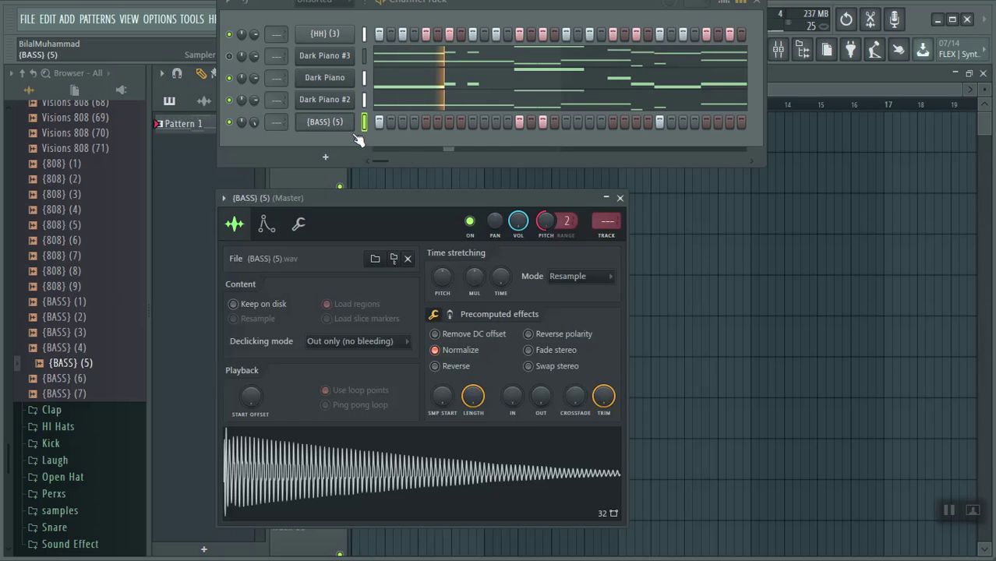
{"action": "right_click", "coordinate": [548, 220]}
{"action": "left_click", "coordinate": [571, 233]}
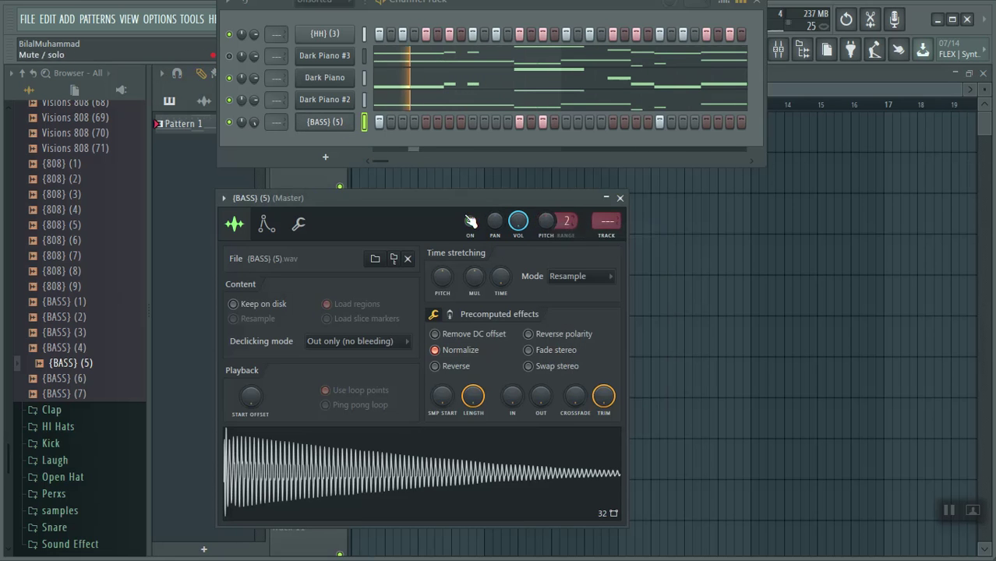
Raise the {BASS} (5) note at 2:09 to D#5 in the piano roll and close the piano roll.
{"action": "right_click", "coordinate": [340, 126]}
{"action": "left_click", "coordinate": [391, 120]}
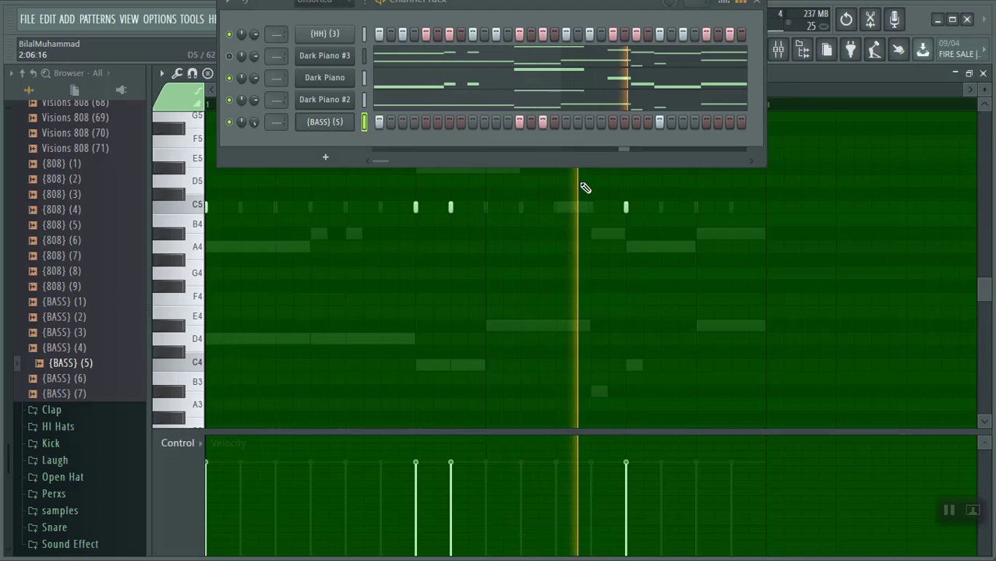
{"action": "left_click_drag", "start_coordinate": [627, 9], "coordinate": [601, 359]}
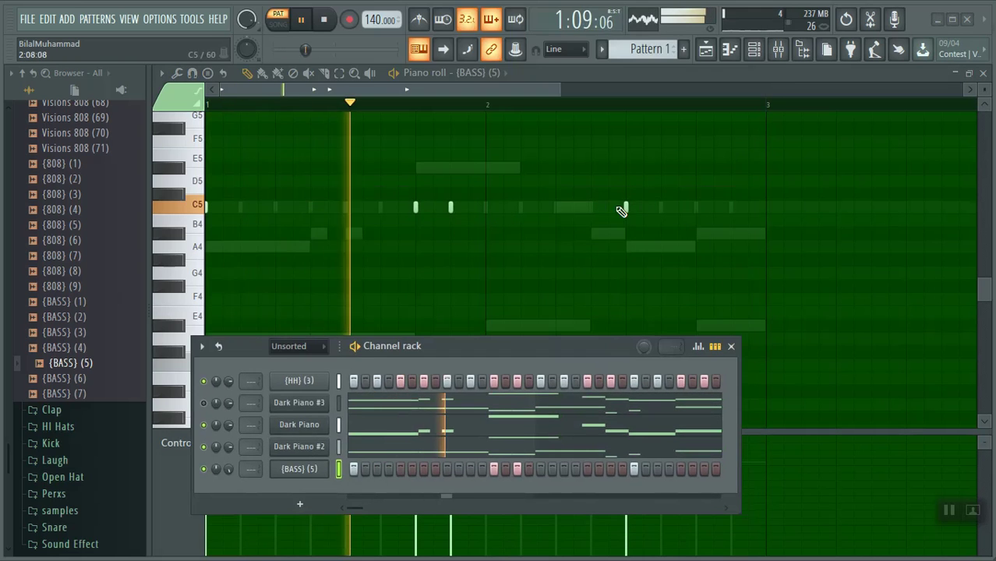
{"action": "left_click", "coordinate": [625, 167]}
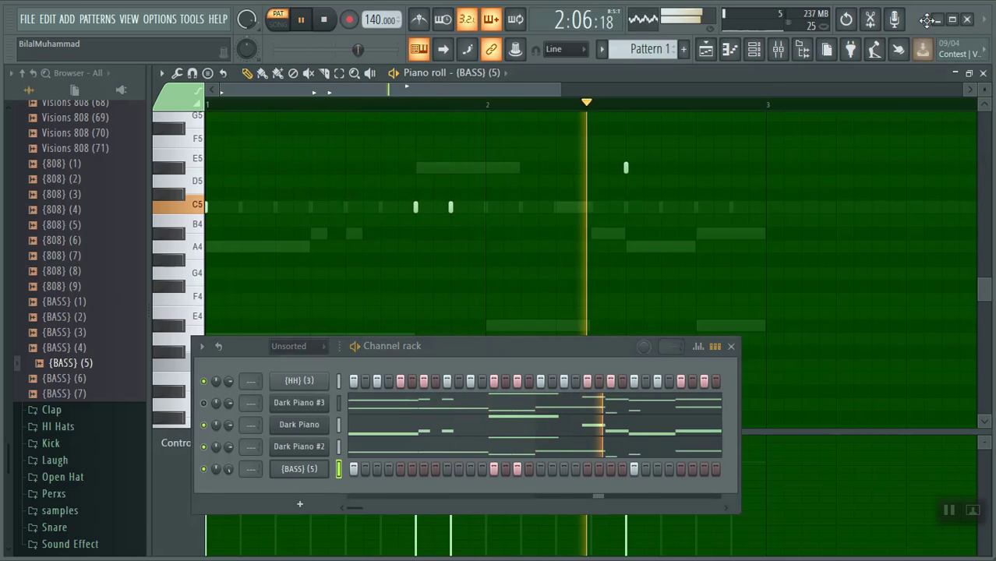
{"action": "left_click", "coordinate": [983, 73]}
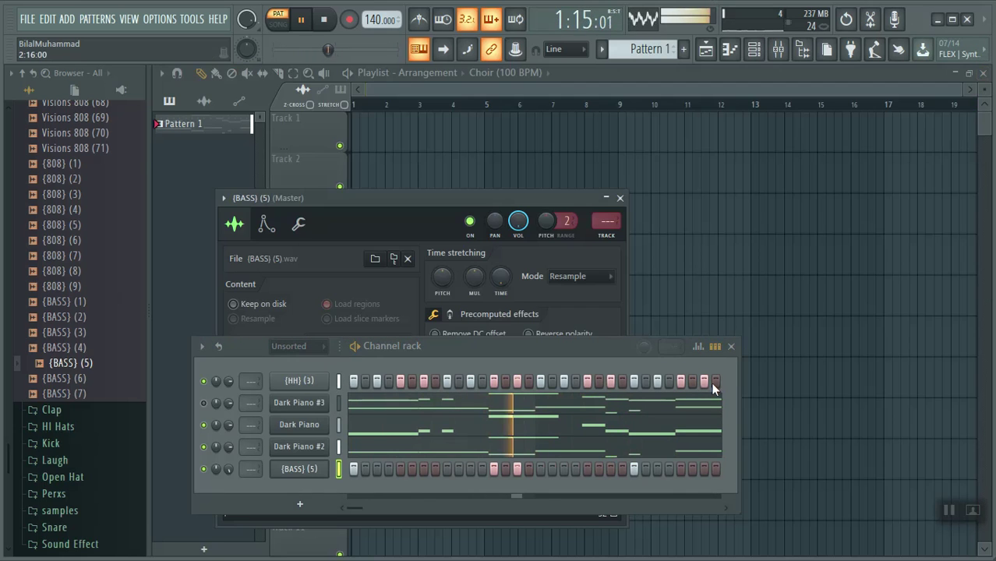
Close the {BASS} (5) sampler settings and try a bass hit on step 9, replacing it with one on step 7.
{"action": "left_click_drag", "start_coordinate": [594, 344], "coordinate": [681, 6]}
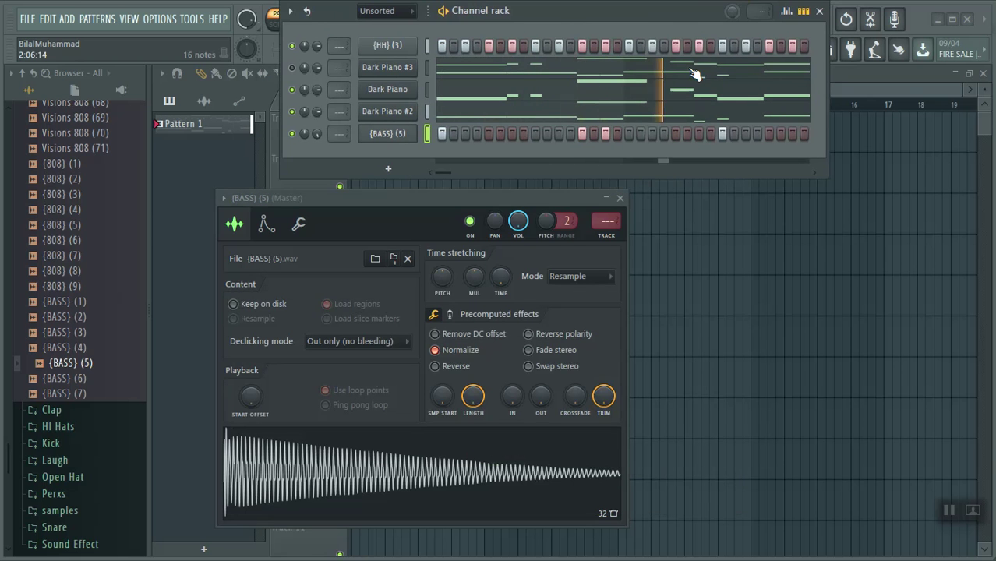
{"action": "left_click", "coordinate": [621, 198]}
{"action": "left_click", "coordinate": [534, 133]}
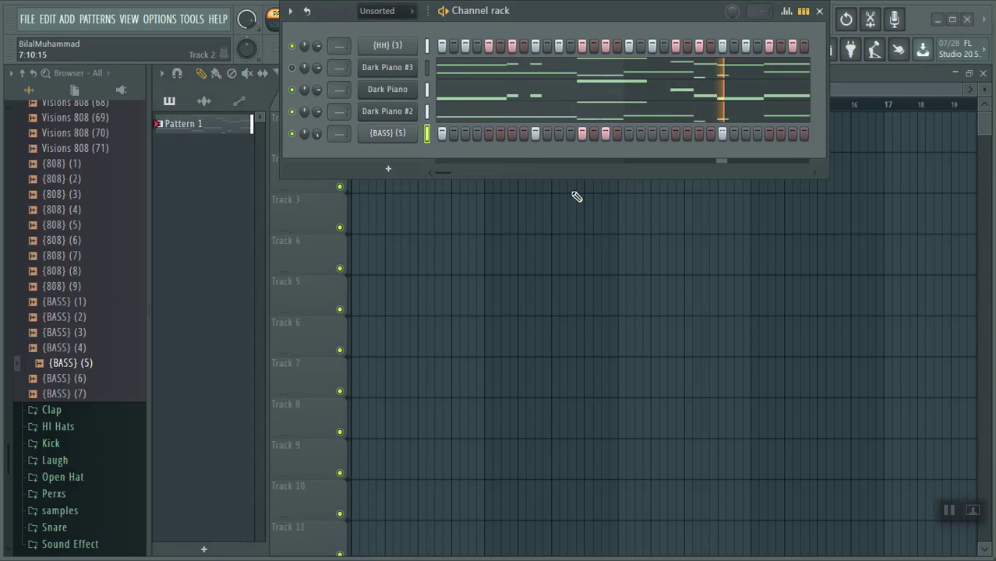
{"action": "left_click", "coordinate": [534, 135]}
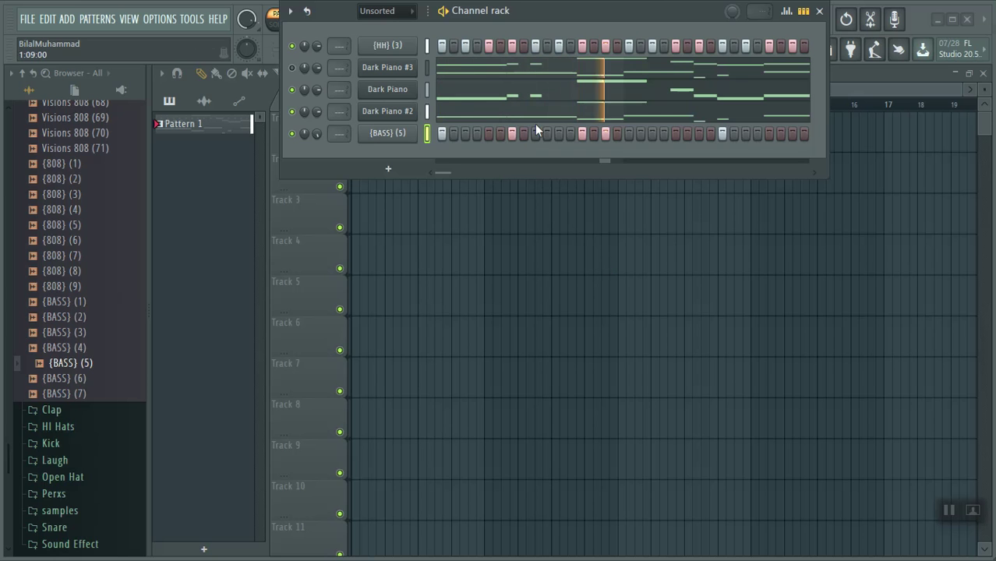
Try extra {BASS} (5) hits on steps 21 and 32, keeping only a new hit on step 31.
{"action": "left_click", "coordinate": [676, 133]}
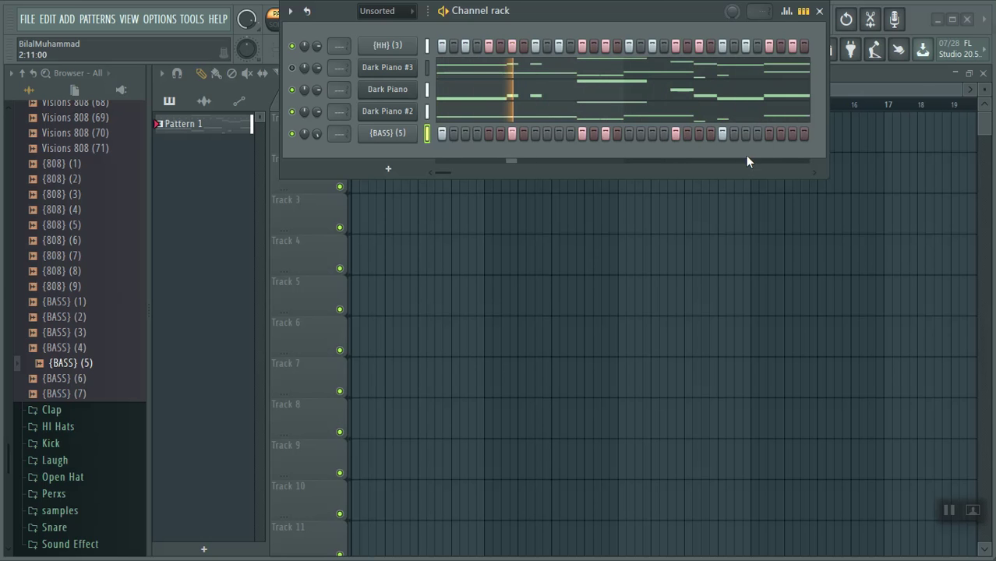
{"action": "left_click", "coordinate": [803, 133]}
{"action": "left_click", "coordinate": [792, 134]}
{"action": "right_click", "coordinate": [800, 134]}
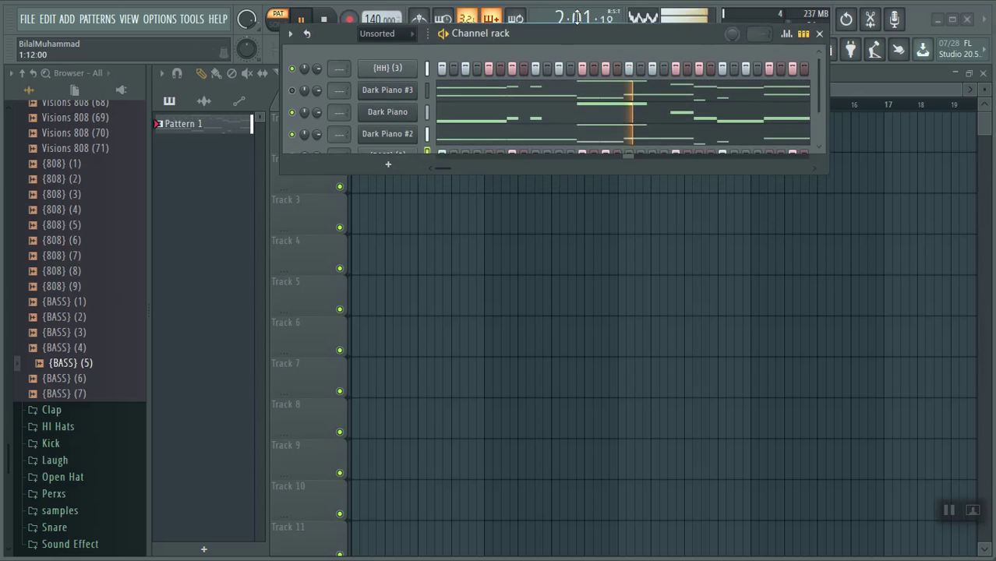
Add a D5 note at 2:07 to the {BASS} (5) channel in the piano roll and close the piano roll.
{"action": "right_click", "coordinate": [425, 134]}
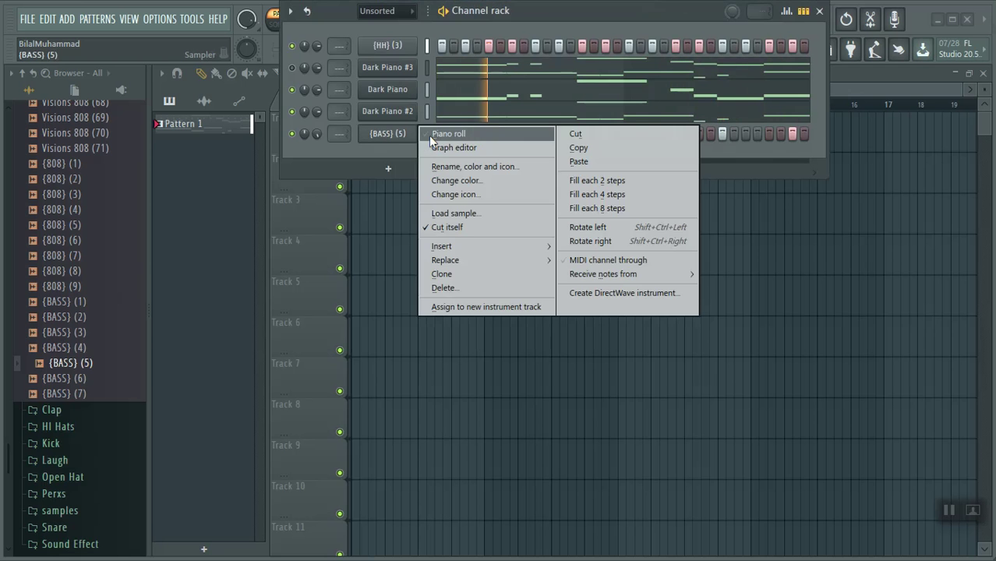
{"action": "left_click", "coordinate": [429, 135]}
{"action": "left_click_drag", "start_coordinate": [618, 17], "coordinate": [594, 313]}
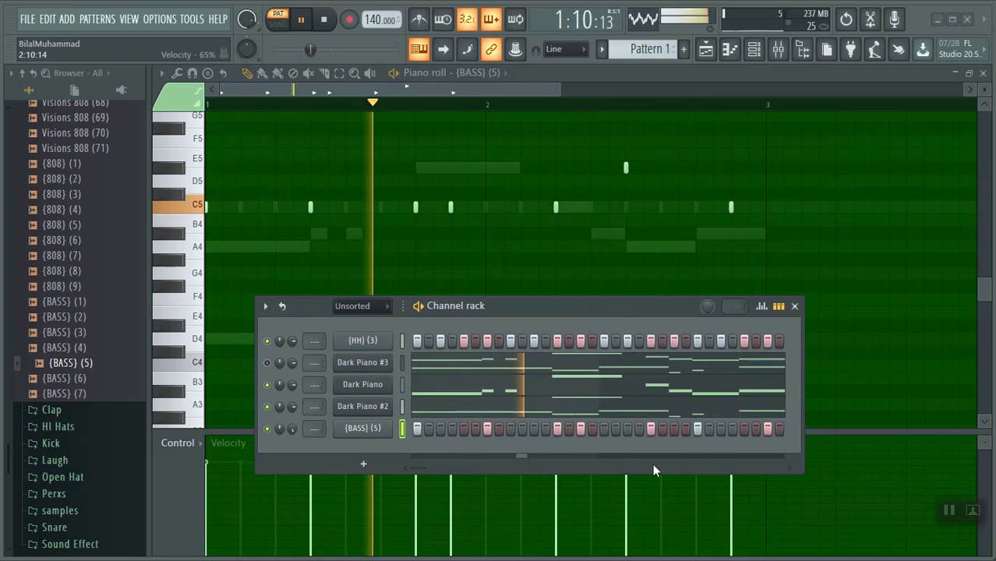
{"action": "left_click", "coordinate": [600, 180]}
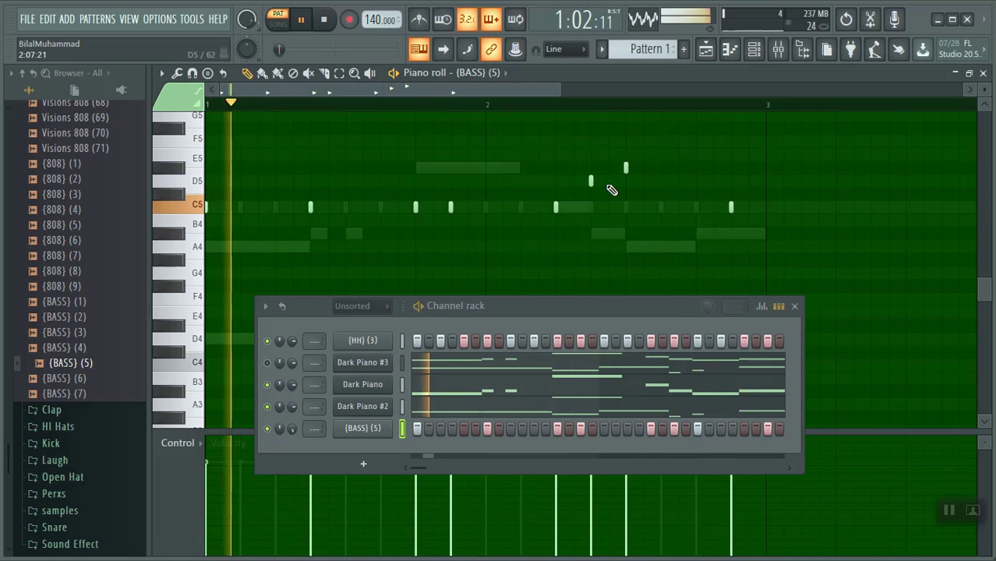
{"action": "left_click", "coordinate": [983, 72]}
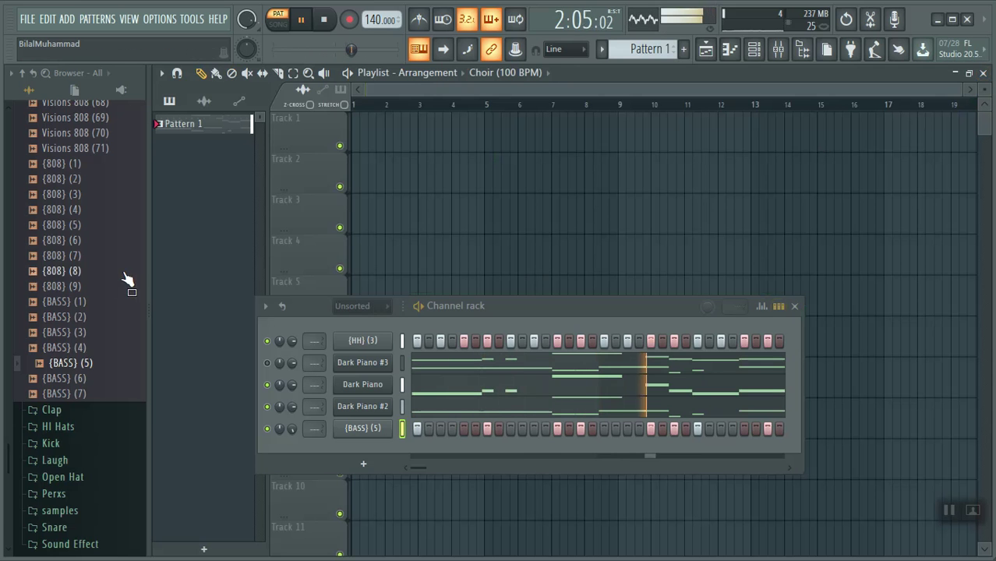
Add the onmygrannykids clap sample from the Desktop's Clap folder as a new channel.
{"action": "scroll", "coordinate": [129, 273], "scroll_direction": "up", "scroll_amount": 15}
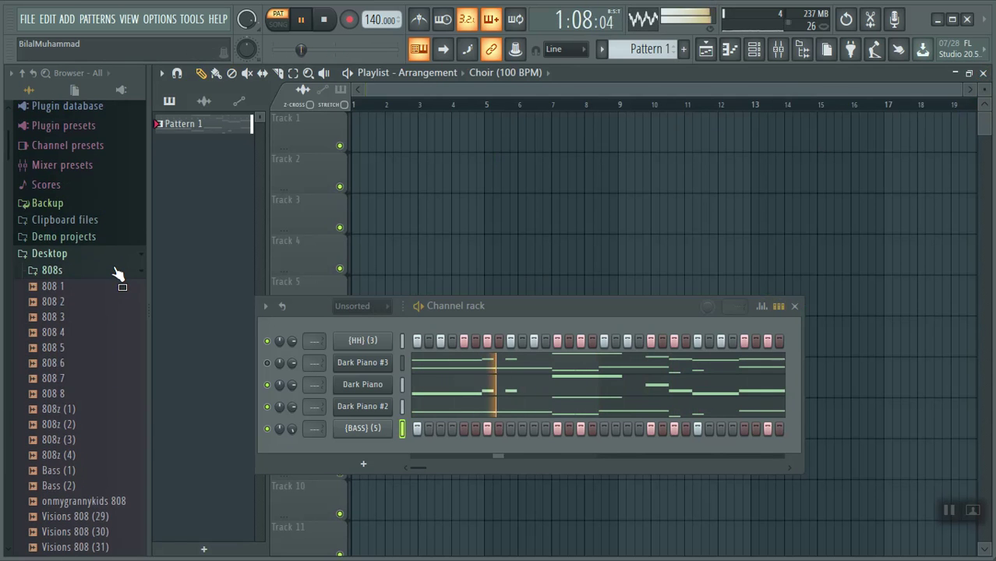
{"action": "left_click", "coordinate": [113, 257]}
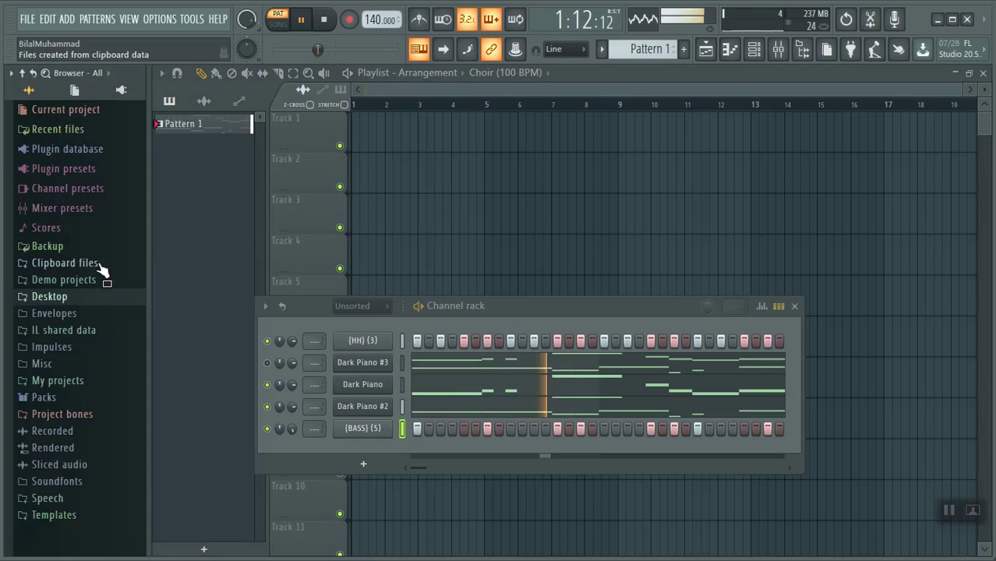
{"action": "left_click", "coordinate": [70, 301]}
{"action": "left_click", "coordinate": [107, 316]}
{"action": "left_click", "coordinate": [59, 336]}
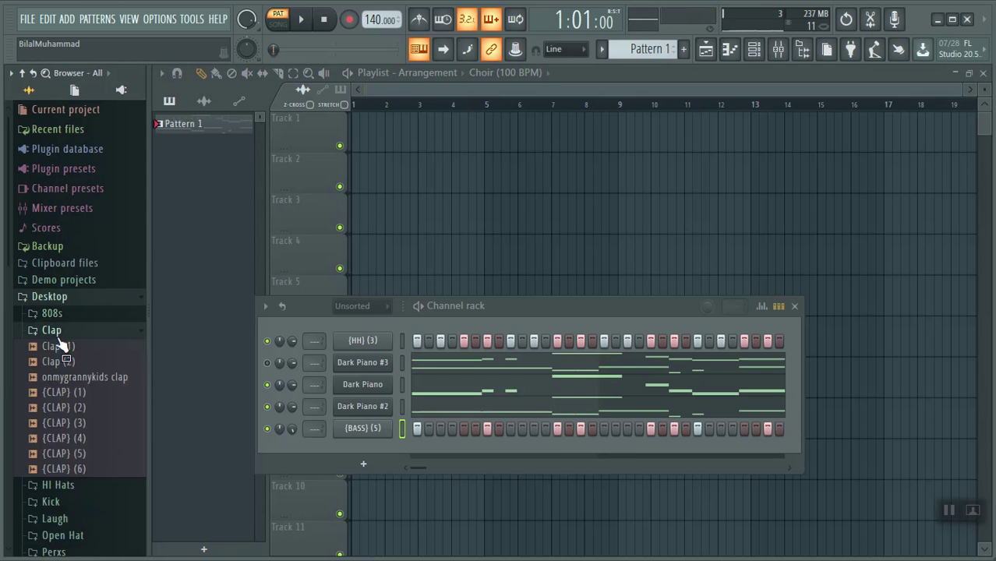
{"action": "left_click_drag", "start_coordinate": [94, 378], "coordinate": [355, 452]}
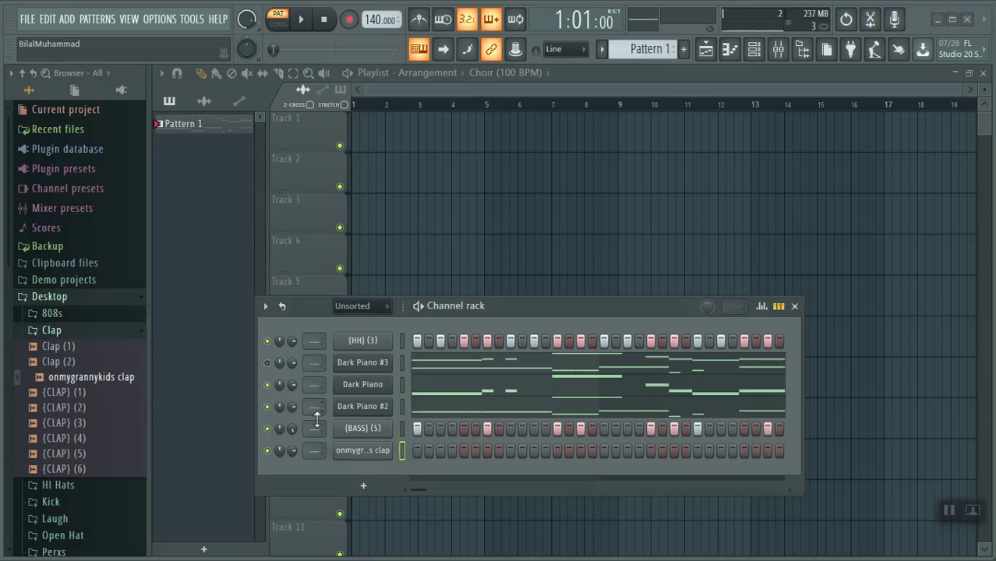
{"action": "key", "text": "space"}
{"action": "key", "text": "space"}
Add Attack Clap 01 from the recent files as another channel and start playback.
{"action": "left_click", "coordinate": [70, 130]}
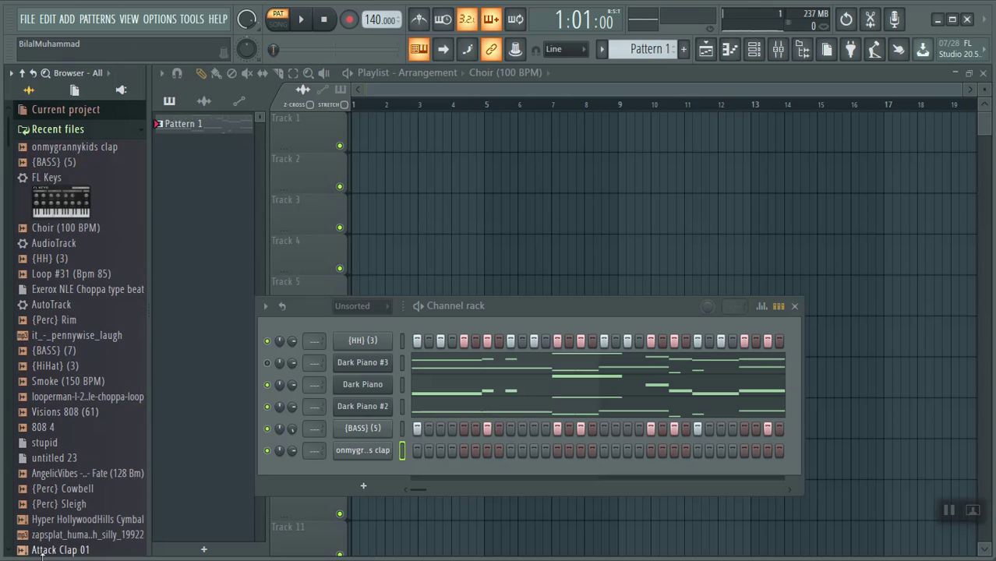
{"action": "left_click_drag", "start_coordinate": [53, 550], "coordinate": [371, 463]}
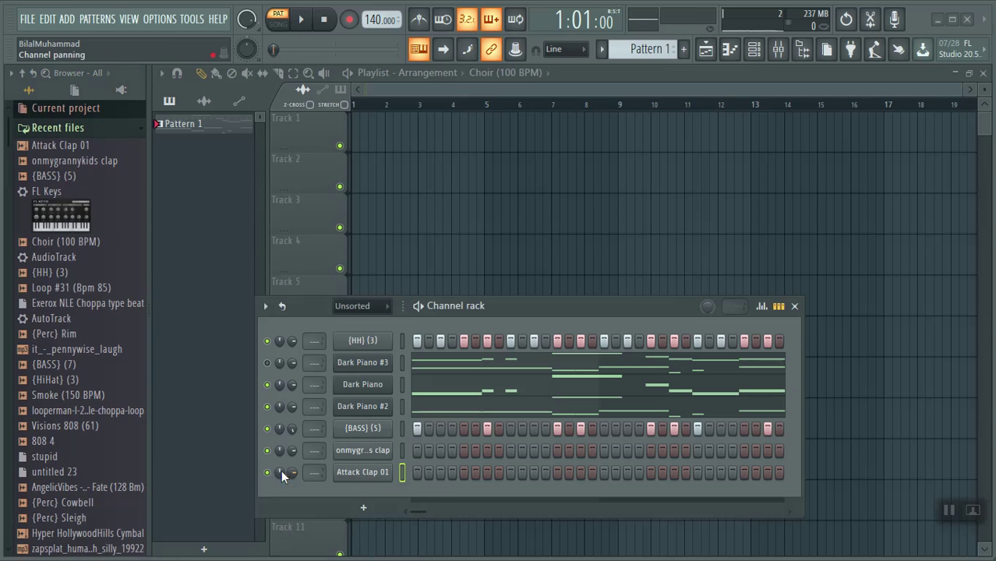
{"action": "key", "text": "space"}
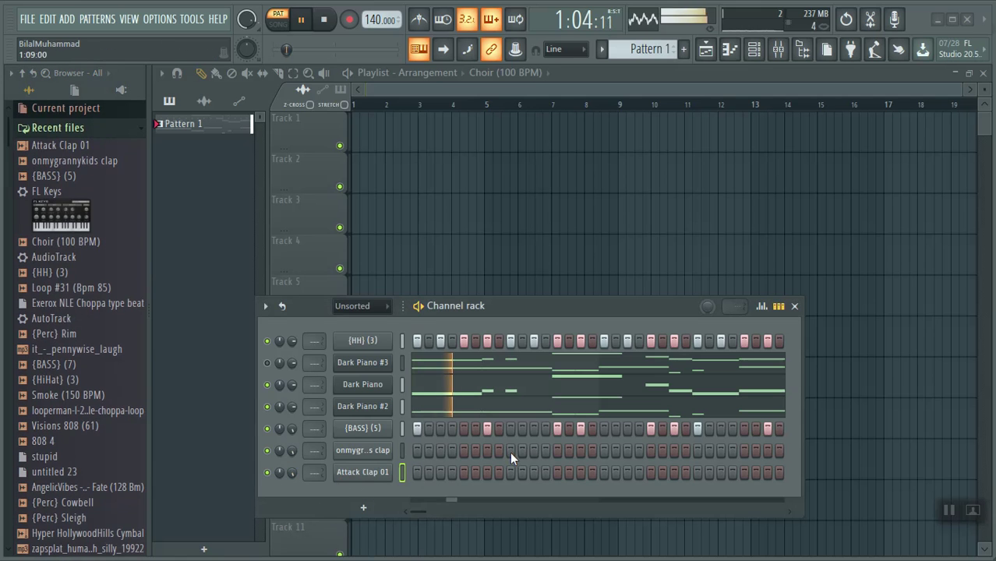
Place onmygrannykids clap hits on steps 9, 19 and 25.
{"action": "left_click", "coordinate": [510, 450]}
{"action": "key", "text": "space"}
{"action": "key", "text": "space"}
{"action": "left_click", "coordinate": [628, 450]}
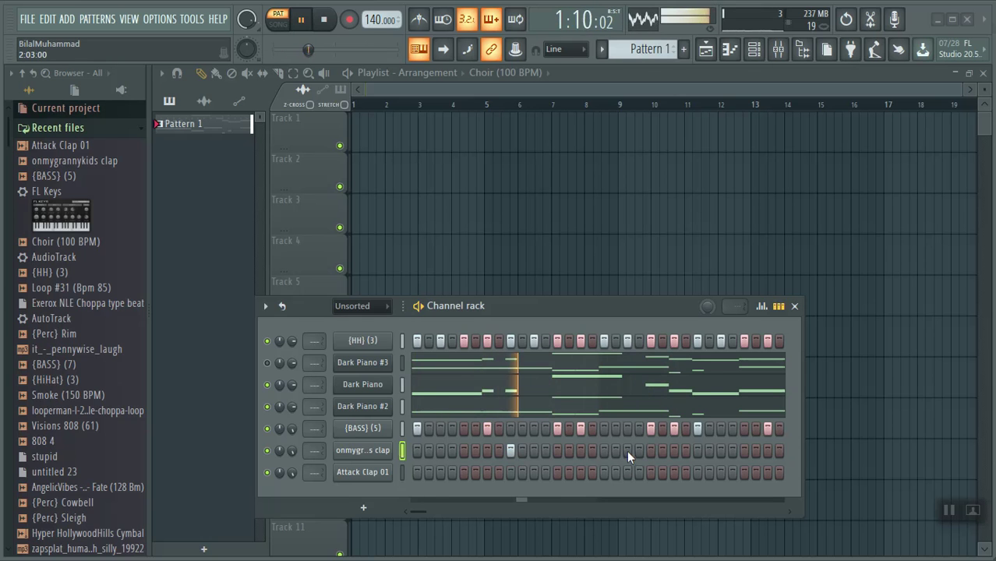
{"action": "left_click", "coordinate": [698, 450]}
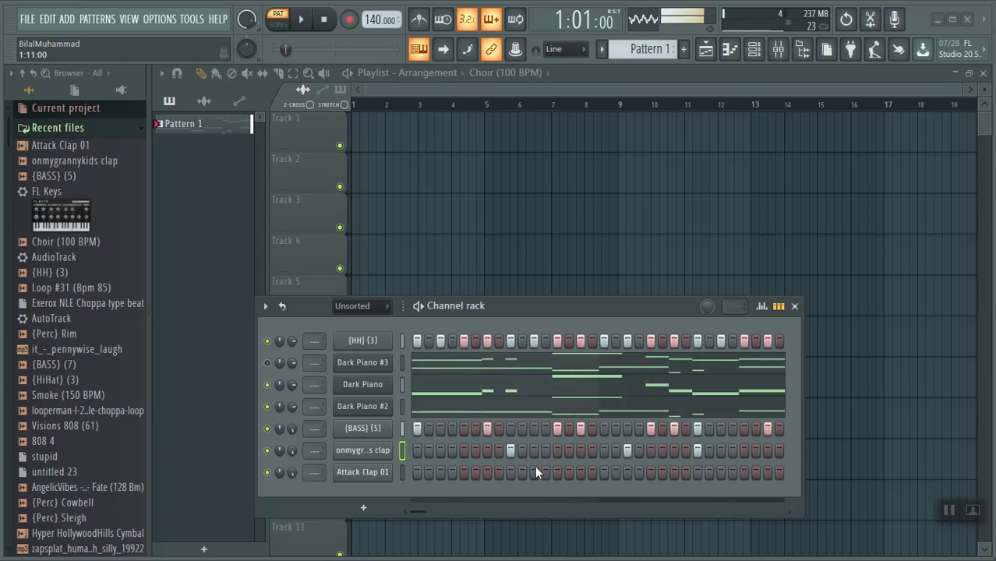
Compare Attack Clap 01 with the onmygrannykids clap by muting each in turn, and delete the Attack Clap 01 channel.
{"action": "left_click", "coordinate": [268, 450]}
{"action": "key", "text": "space"}
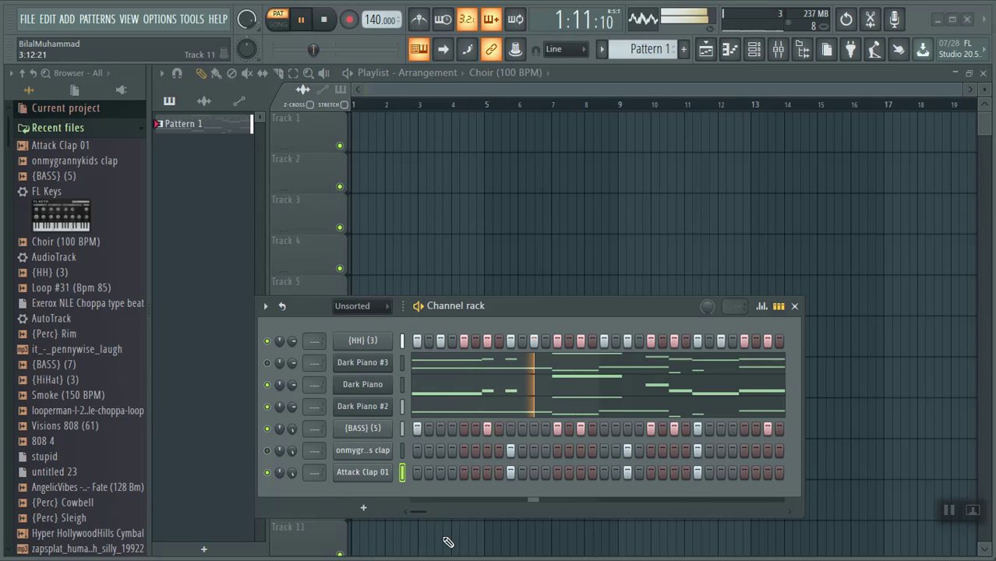
{"action": "left_click", "coordinate": [268, 450]}
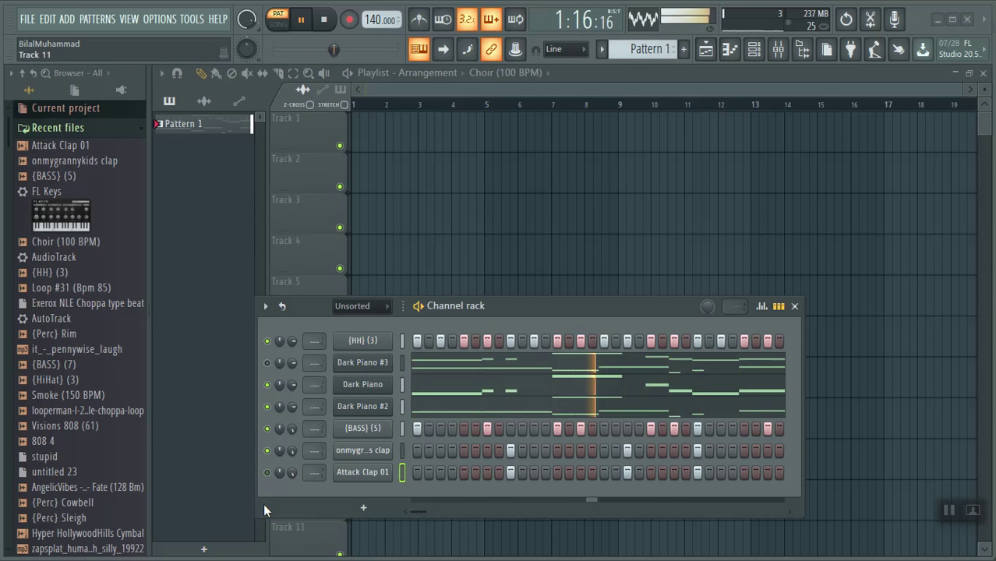
{"action": "right_click", "coordinate": [366, 472]}
{"action": "left_click", "coordinate": [468, 491]}
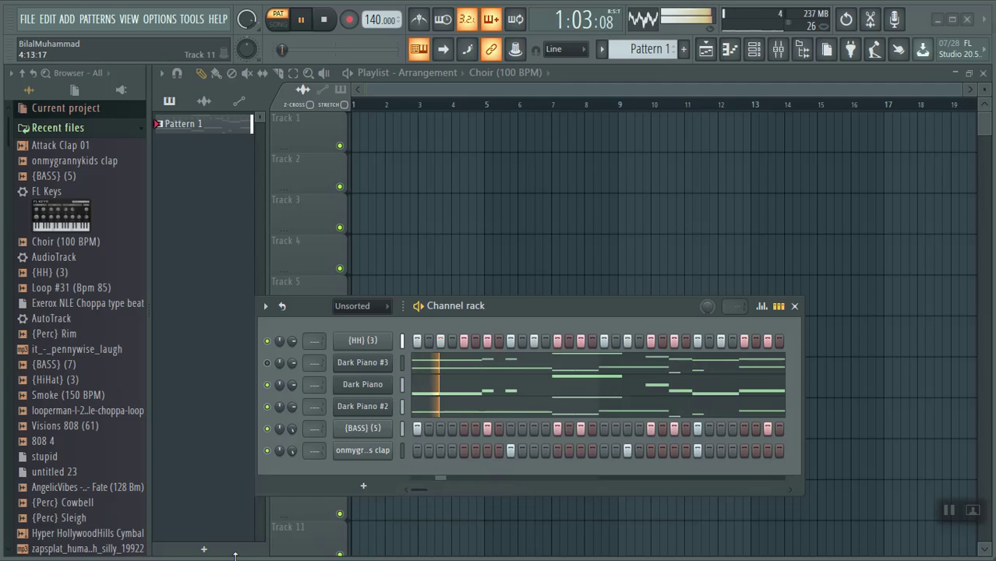
Add an onmygrannykids clap hit on step 31 and collapse the recent files list.
{"action": "left_click", "coordinate": [767, 450]}
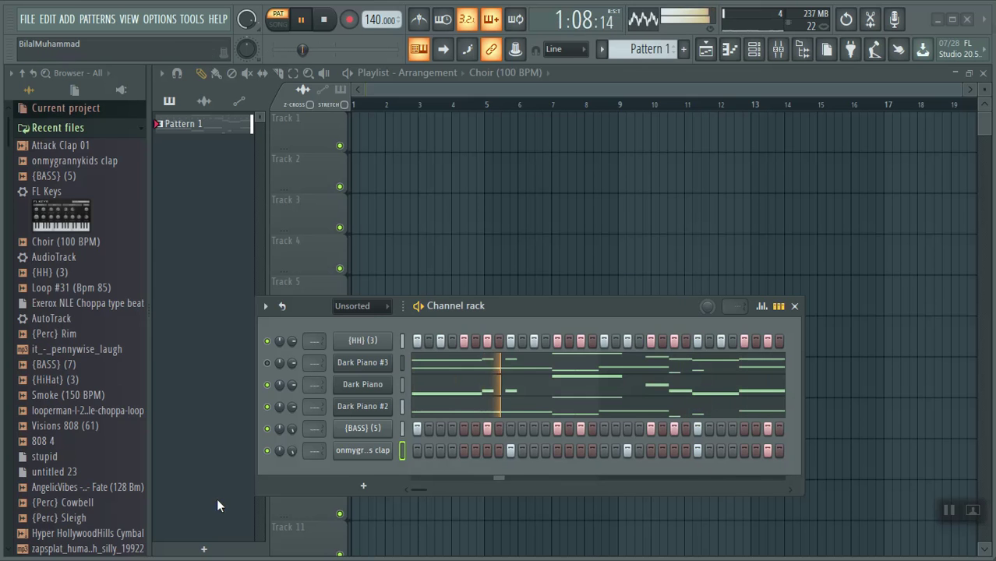
{"action": "left_click", "coordinate": [100, 133]}
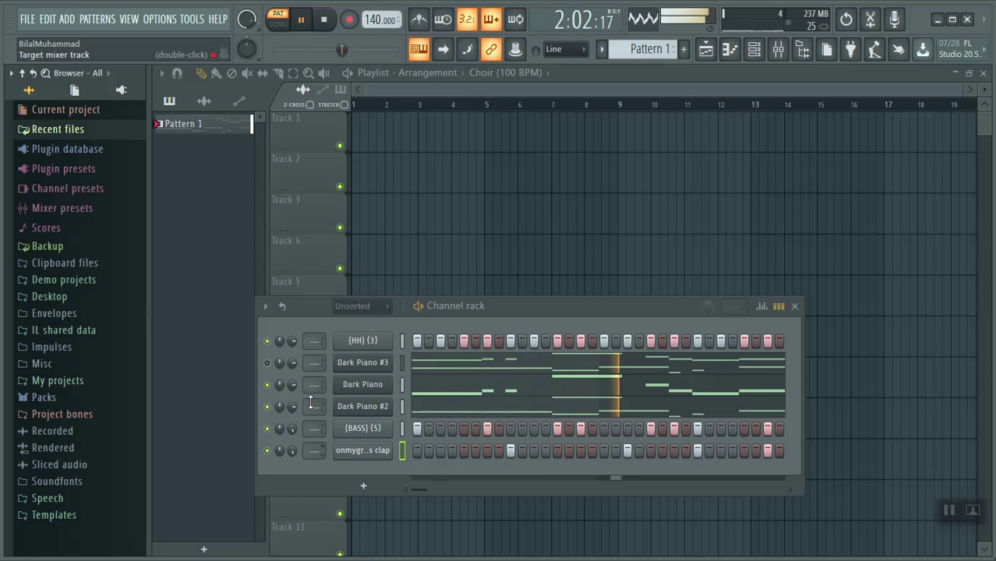
Try lowering the Dark Piano #2 channel volume to 60% and reset it to the default.
{"action": "left_click_drag", "start_coordinate": [292, 406], "coordinate": [293, 425]}
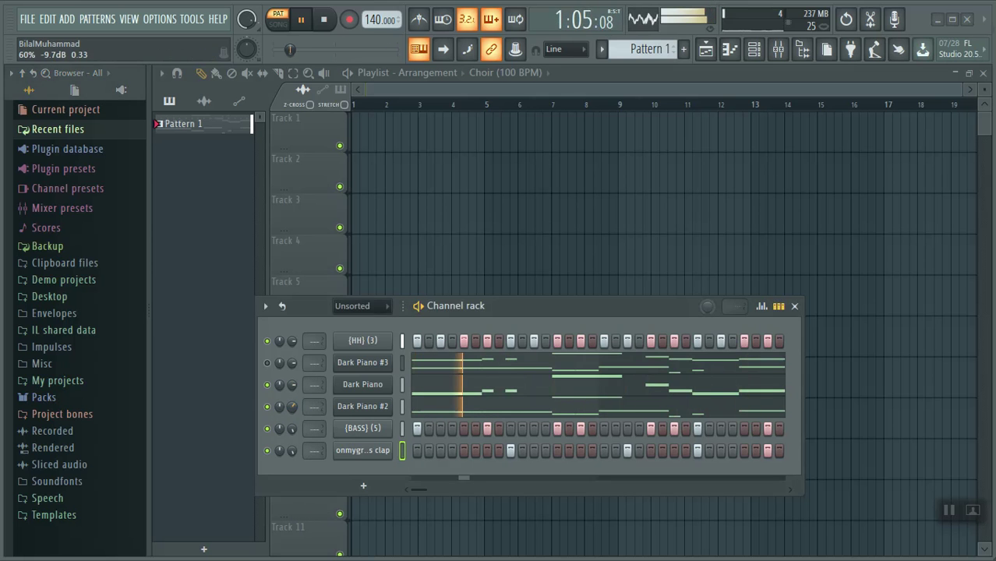
{"action": "right_click", "coordinate": [292, 408]}
{"action": "left_click", "coordinate": [337, 318]}
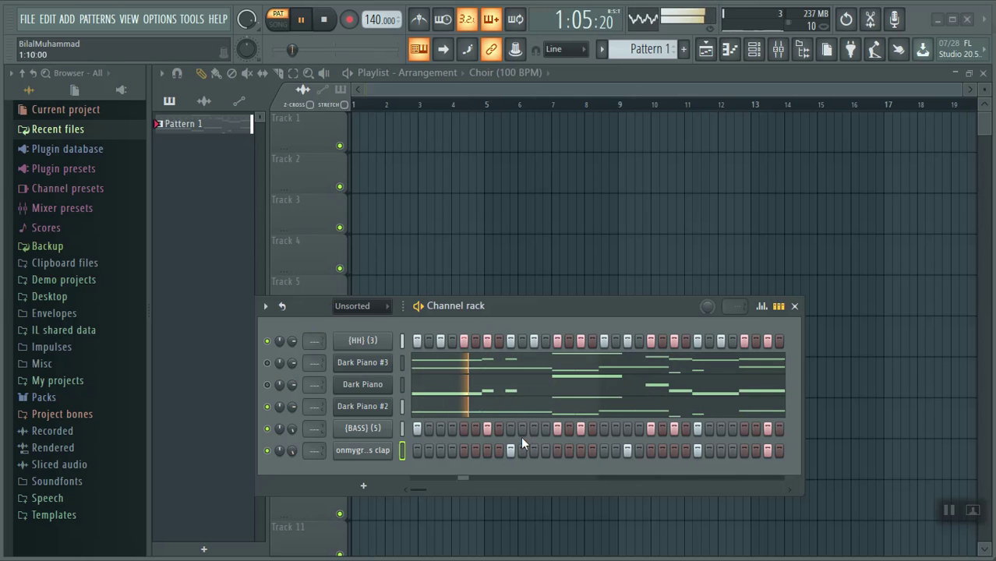
Examine the Dark Piano #2 and Dark Piano notes in the piano roll and return to the playlist.
{"action": "right_click", "coordinate": [387, 408]}
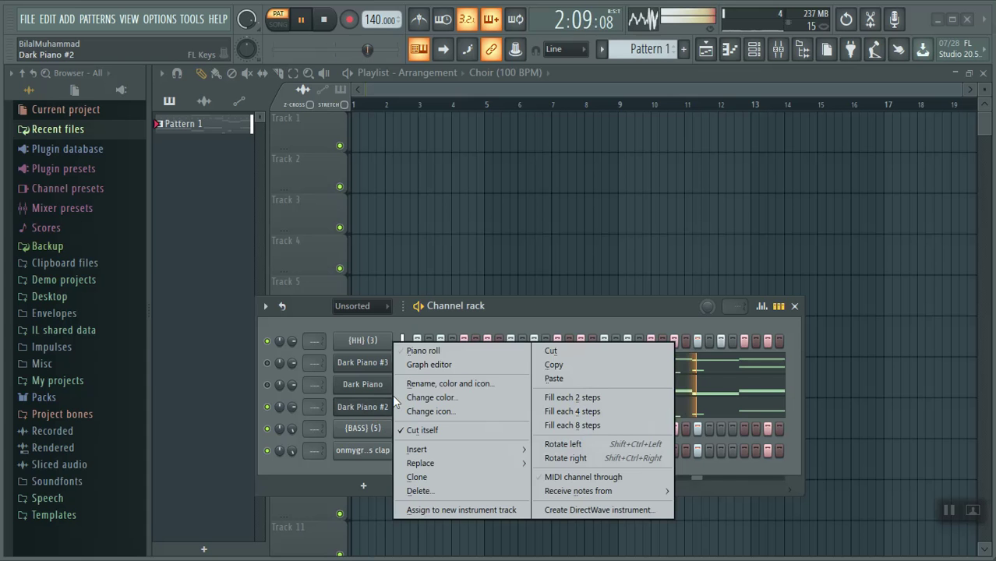
{"action": "left_click", "coordinate": [421, 351]}
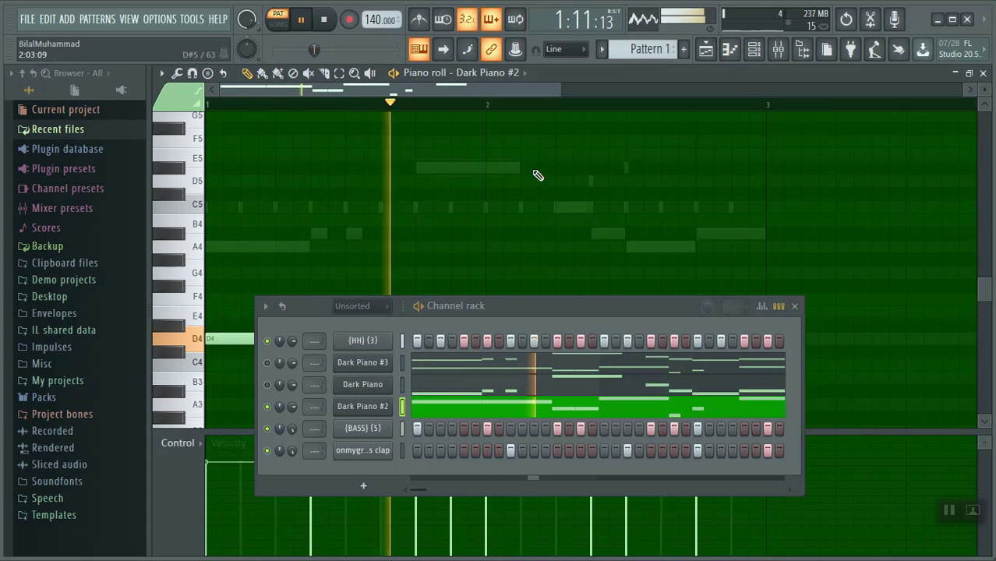
{"action": "left_click", "coordinate": [795, 306]}
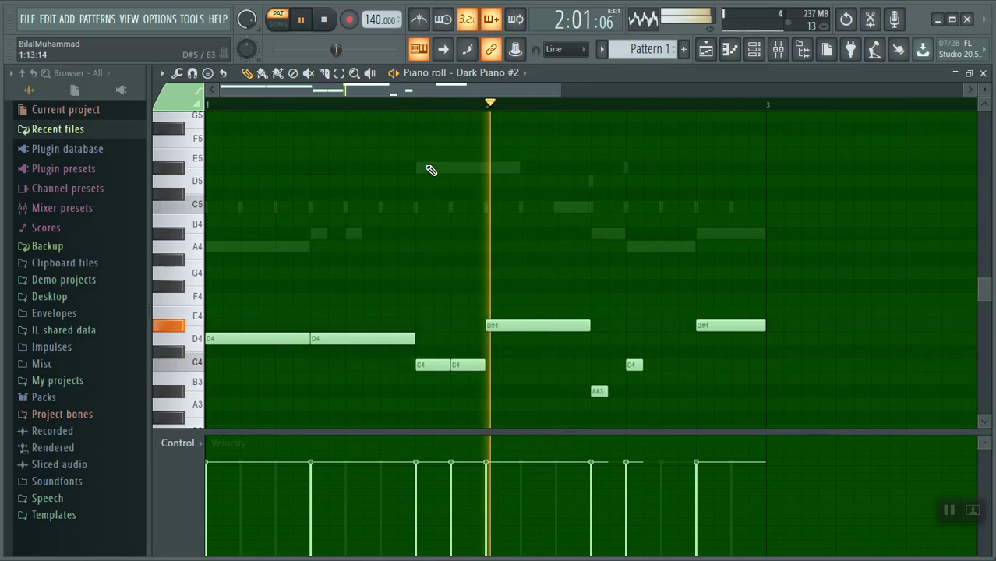
{"action": "left_click", "coordinate": [511, 74]}
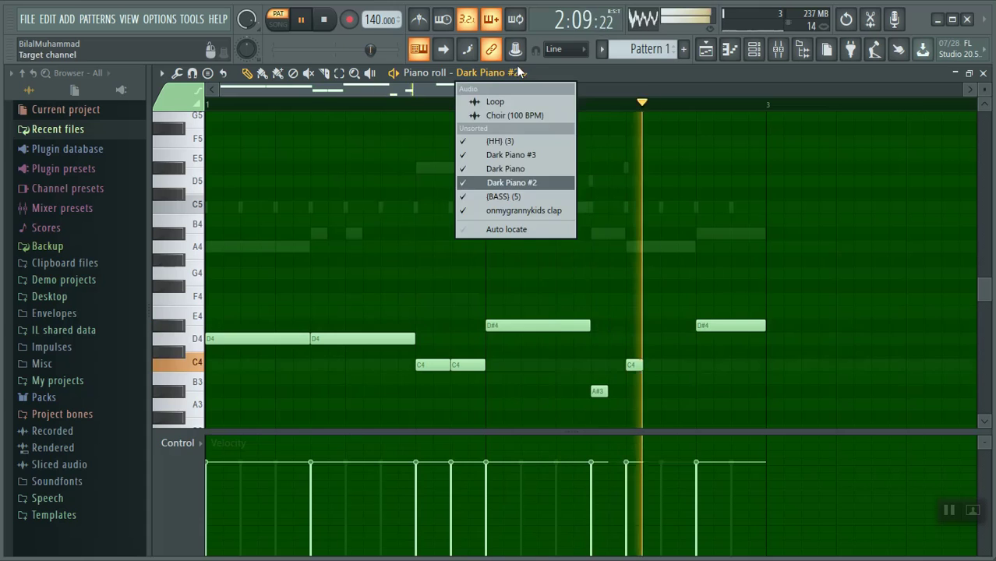
{"action": "left_click", "coordinate": [507, 169]}
{"action": "key", "text": "F5"}
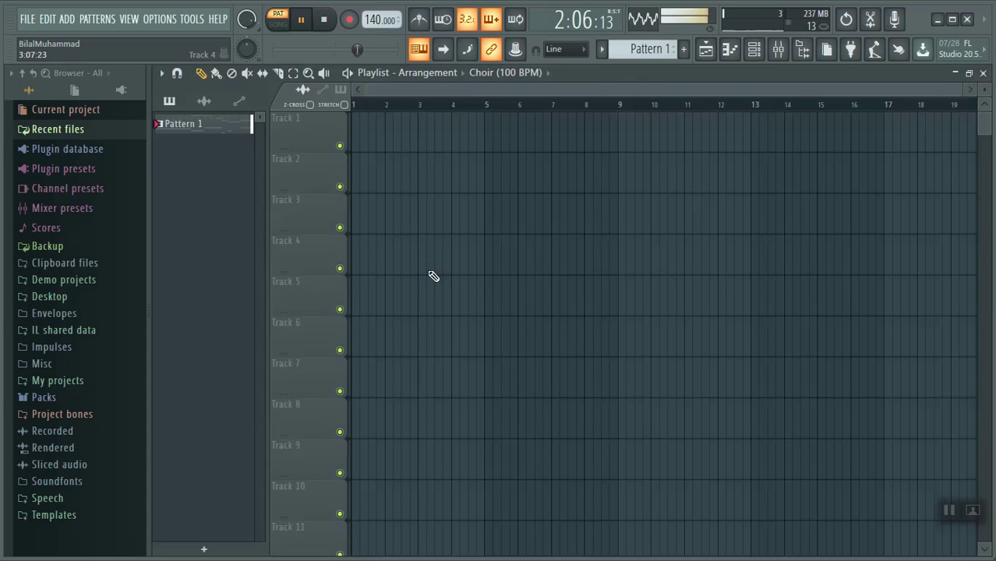
Reopen the channel rack and listen to the pattern, toggling the Dark Piano #2 channel on or off.
{"action": "left_click", "coordinate": [753, 50]}
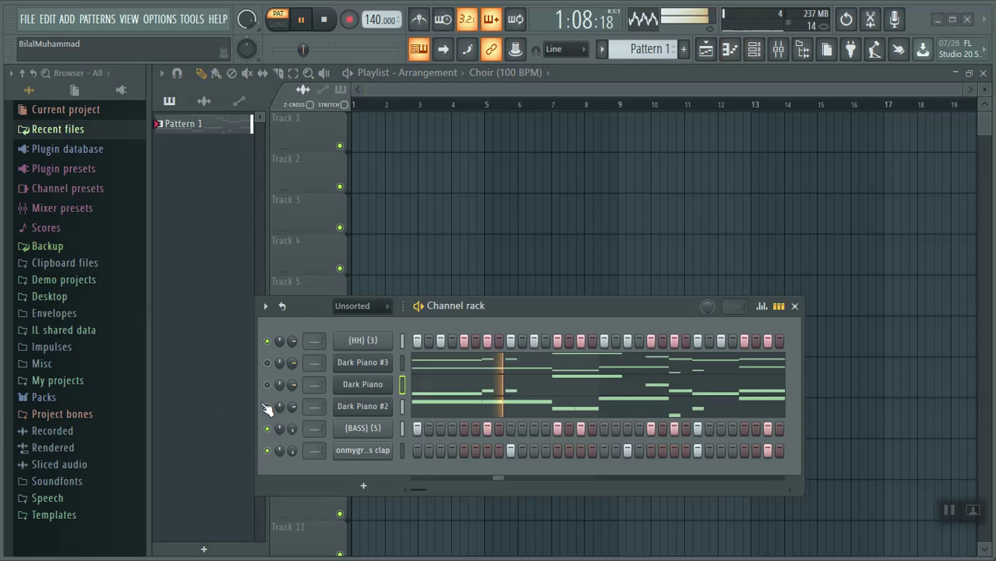
{"action": "left_click", "coordinate": [267, 406]}
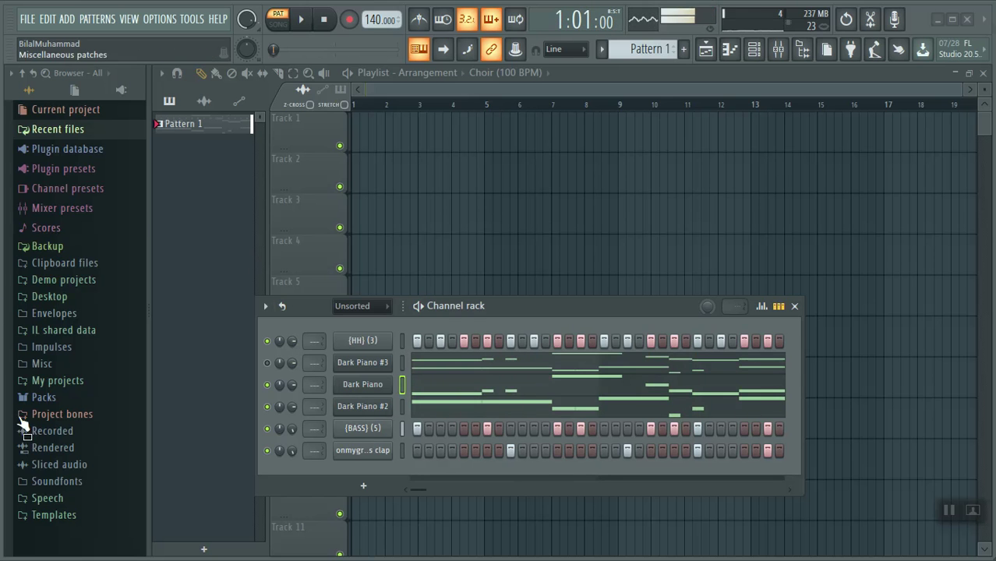
{"action": "left_click", "coordinate": [44, 399]}
{"action": "left_click", "coordinate": [106, 402]}
{"action": "key", "text": "space"}
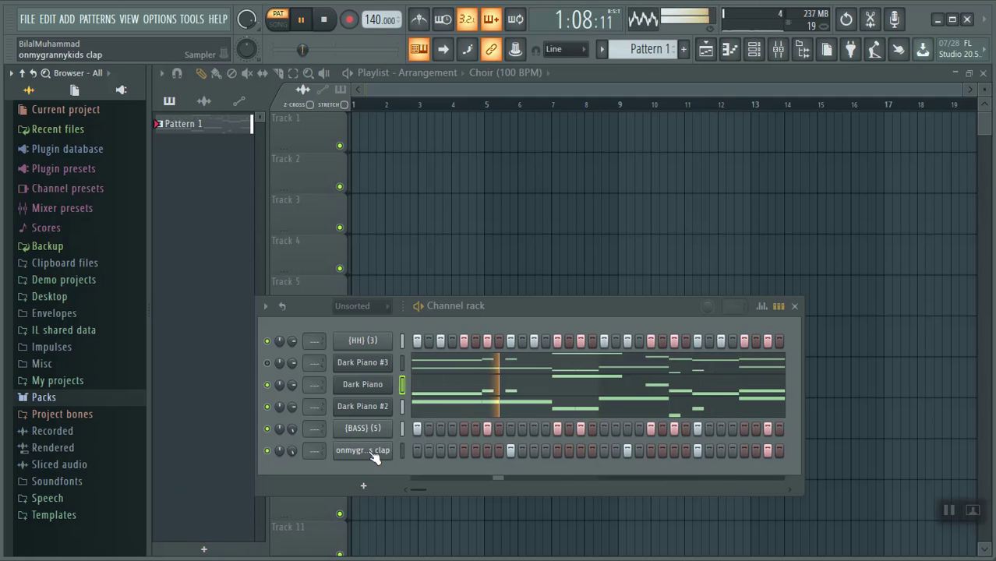
{"action": "key", "text": "space"}
Delete the Dark Piano and Dark Piano #2 channels from the channel rack.
{"action": "right_click", "coordinate": [365, 385]}
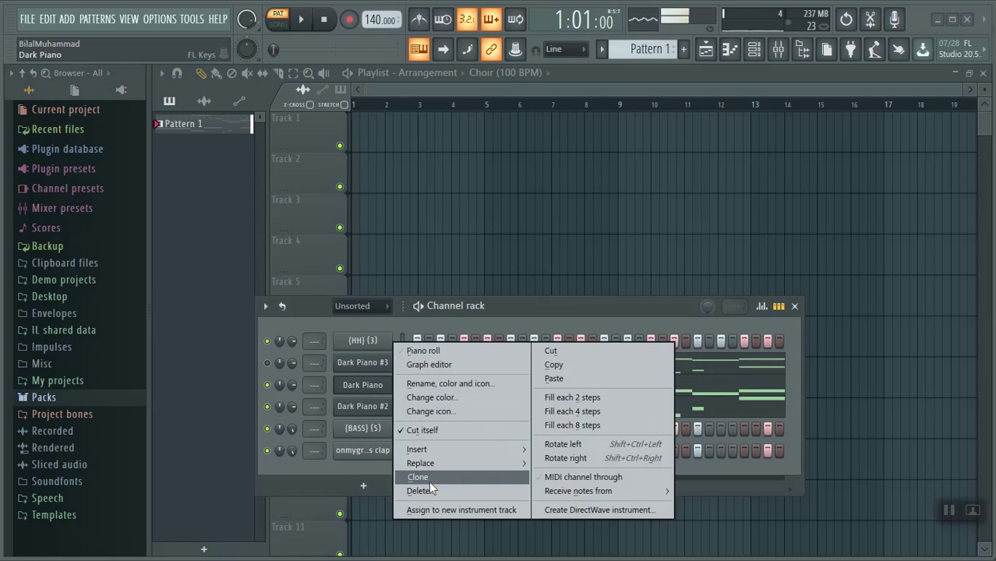
{"action": "left_click", "coordinate": [422, 493]}
{"action": "right_click", "coordinate": [363, 388]}
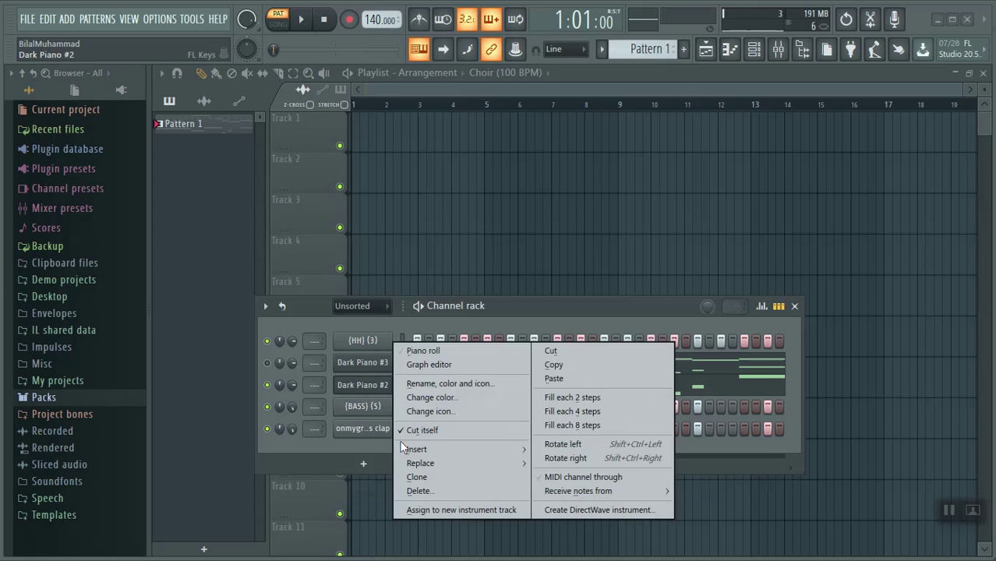
{"action": "left_click", "coordinate": [419, 491]}
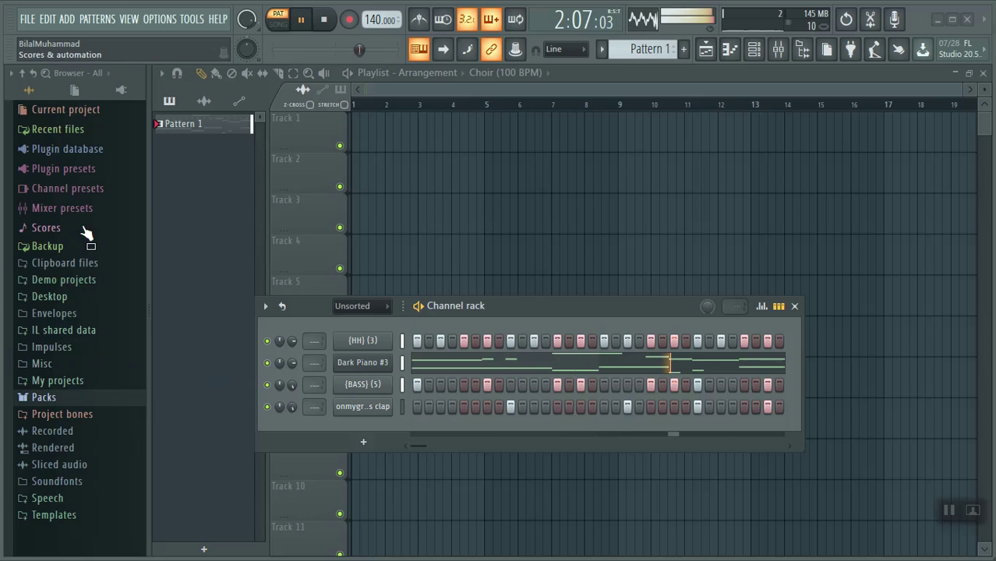
Clone the Dark Piano #3 channel, paste its melody into the clone and stop playback.
{"action": "right_click", "coordinate": [380, 365]}
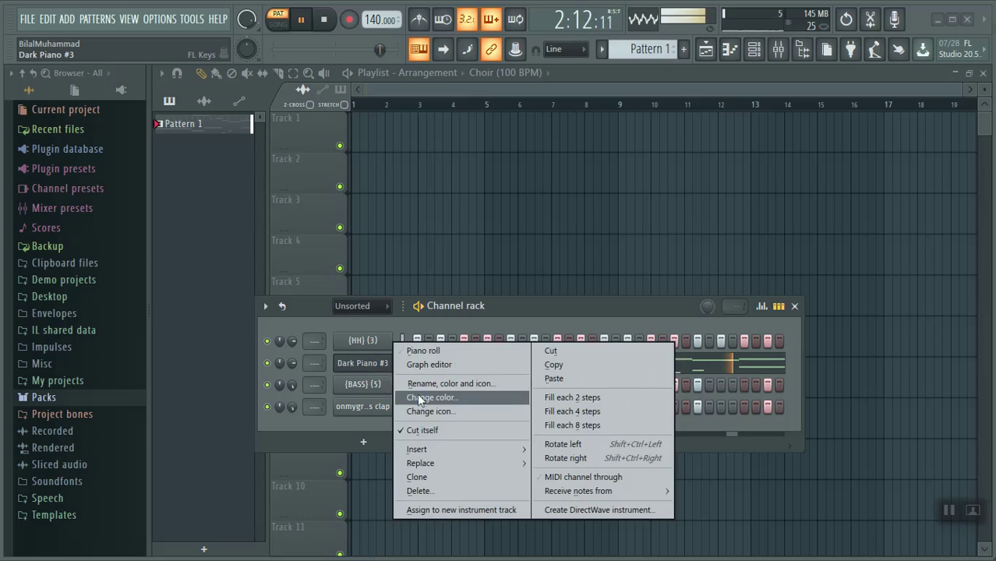
{"action": "left_click", "coordinate": [424, 481]}
{"action": "right_click", "coordinate": [386, 382]}
{"action": "mouse_move", "coordinate": [434, 348]}
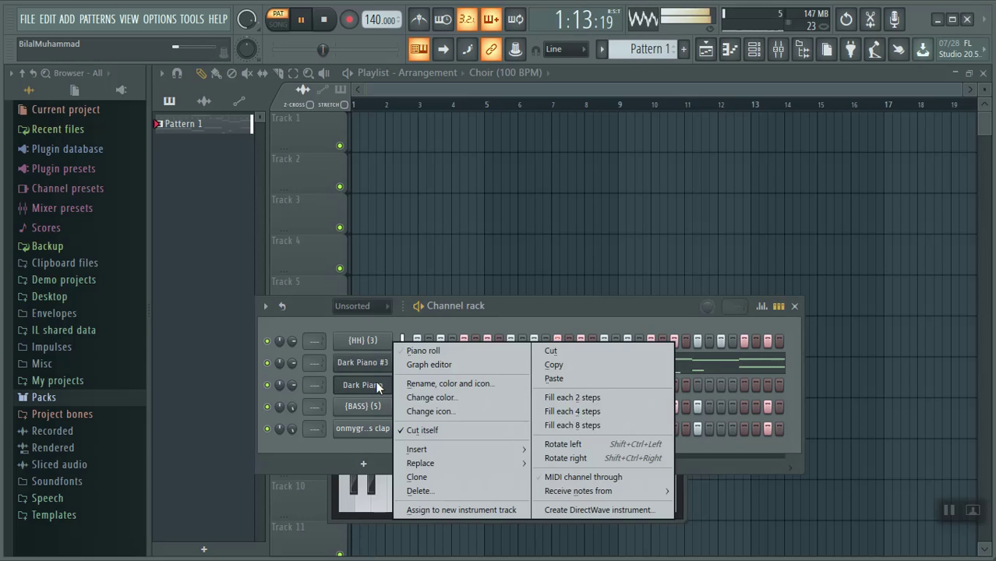
{"action": "left_click", "coordinate": [632, 378]}
{"action": "key", "text": "space"}
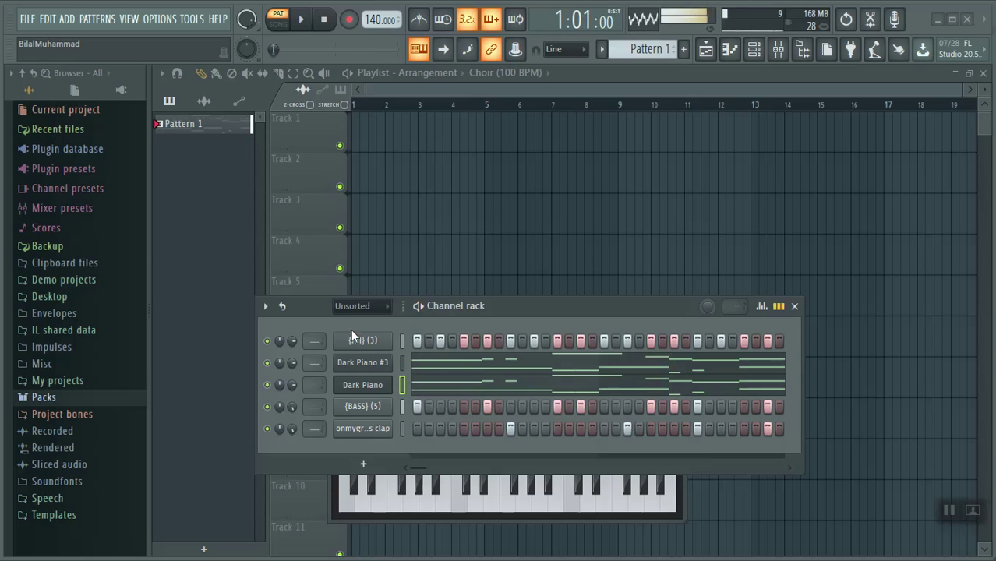
Show the Dark Piano notes in the piano roll, clone the Dark Piano channel and paste the melody into the clone.
{"action": "right_click", "coordinate": [360, 381]}
{"action": "left_click", "coordinate": [444, 348]}
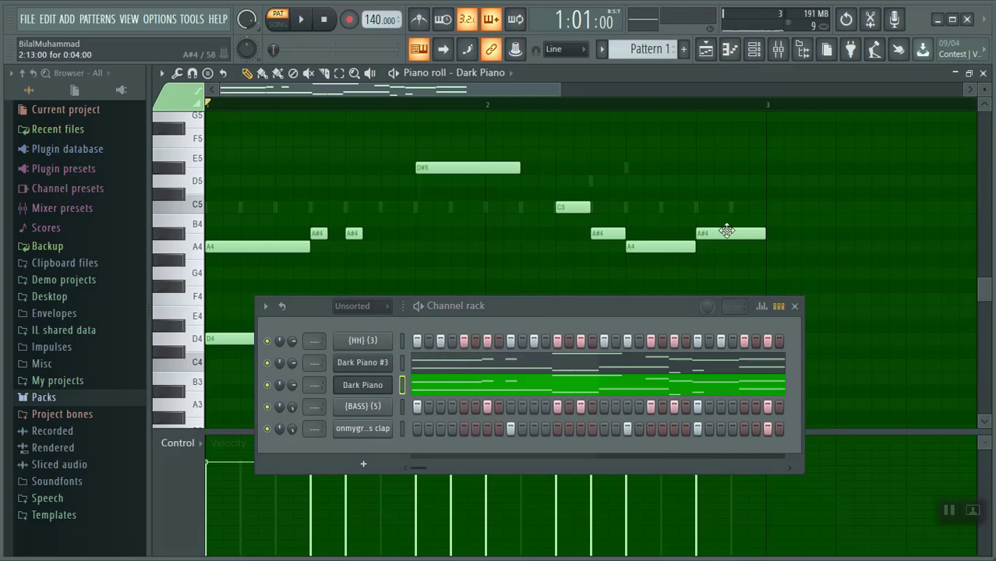
{"action": "right_click", "coordinate": [362, 413]}
{"action": "left_click", "coordinate": [442, 474]}
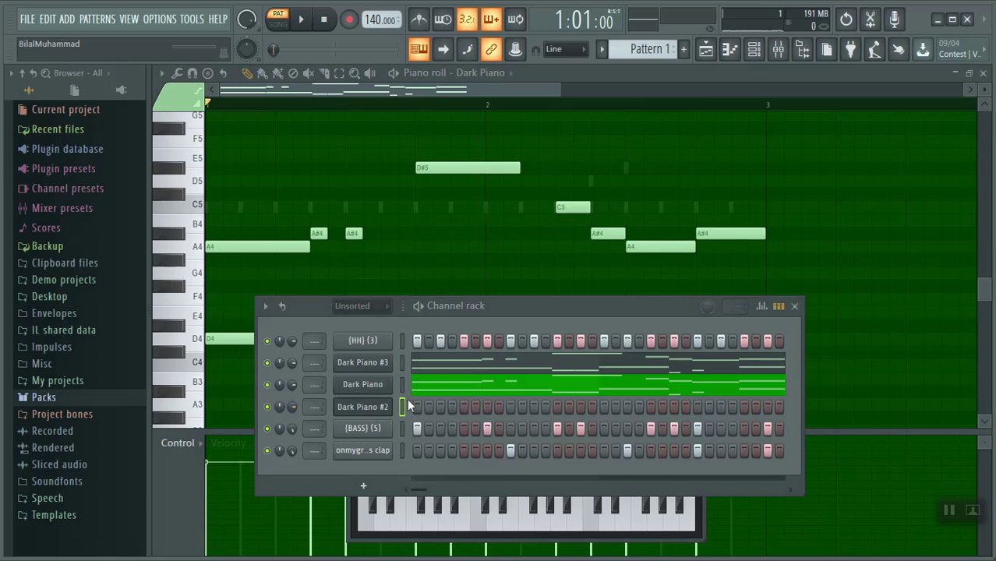
{"action": "right_click", "coordinate": [379, 409]}
{"action": "mouse_move", "coordinate": [437, 348]}
{"action": "left_click", "coordinate": [568, 381]}
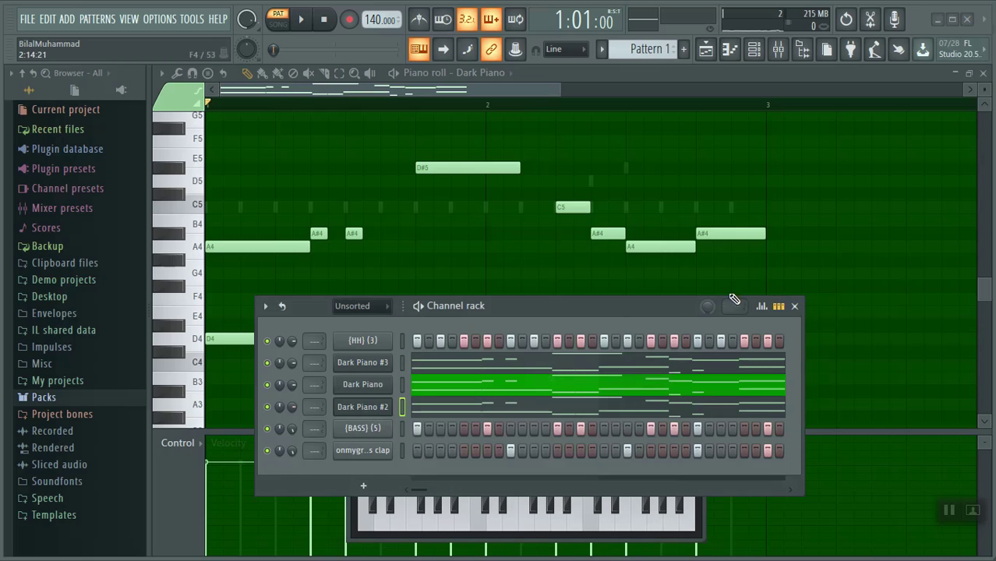
Delete the upper voice from the Dark Piano channel, from A4 up to D#5, keeping only the low notes.
{"action": "right_click", "coordinate": [729, 234]}
{"action": "right_click", "coordinate": [663, 247]}
{"action": "right_click", "coordinate": [608, 233]}
{"action": "right_click", "coordinate": [573, 207]}
{"action": "right_click", "coordinate": [257, 247]}
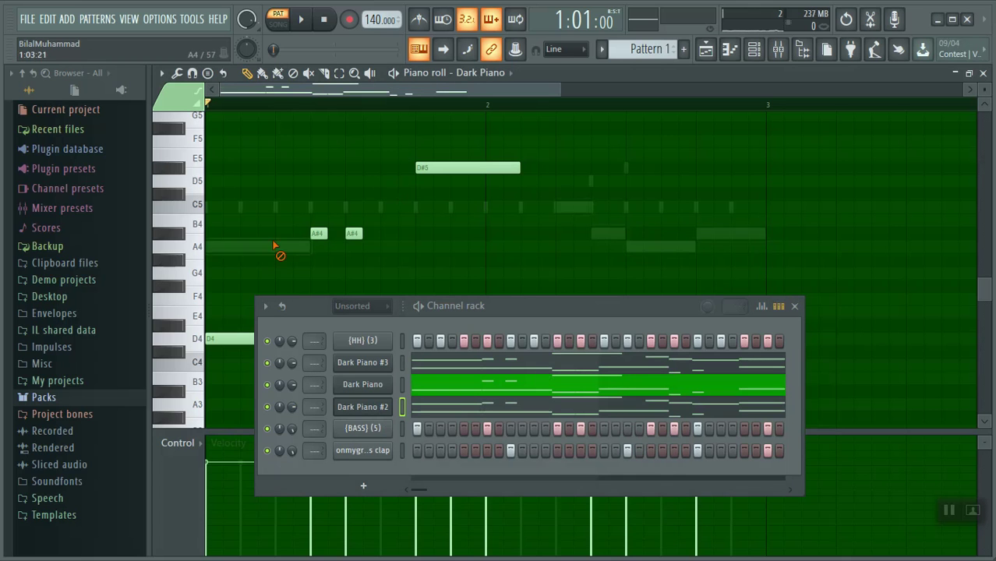
{"action": "right_click", "coordinate": [433, 169]}
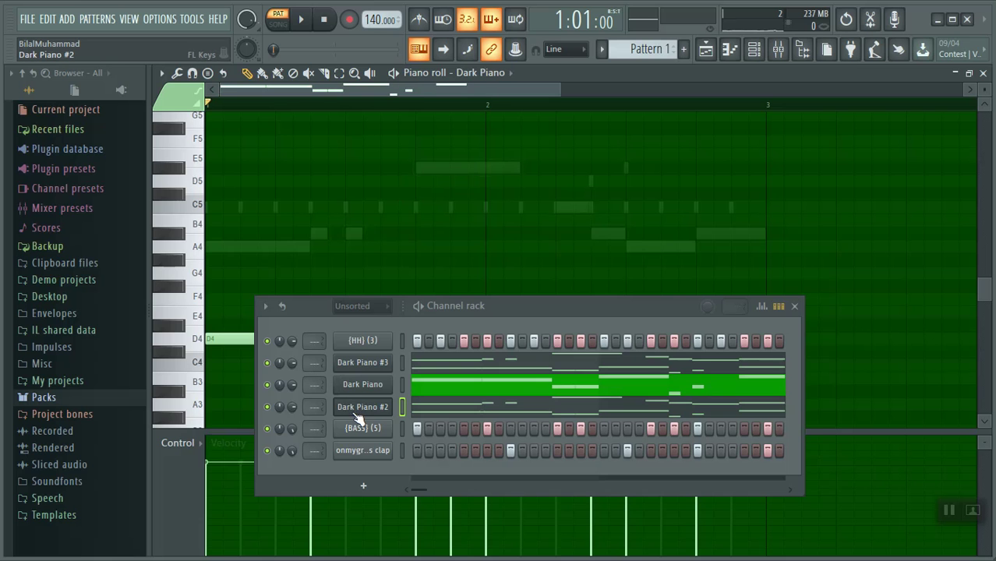
Delete the low notes around D4 and below from the Dark Piano #2 channel, keeping only its upper voice.
{"action": "right_click", "coordinate": [354, 408]}
{"action": "left_click", "coordinate": [413, 349]}
{"action": "left_click_drag", "start_coordinate": [626, 259], "coordinate": [647, 89]}
{"action": "right_click", "coordinate": [714, 322]}
{"action": "right_click", "coordinate": [634, 361]}
{"action": "right_click", "coordinate": [538, 322]}
{"action": "right_click", "coordinate": [432, 361]}
{"action": "right_click", "coordinate": [467, 360]}
{"action": "right_click", "coordinate": [363, 335]}
{"action": "right_click", "coordinate": [291, 335]}
Return to the playlist and play the pattern, muting and unmuting the three Dark Piano channels to compare the parts.
{"action": "left_click", "coordinate": [278, 147]}
{"action": "key", "text": "space"}
{"action": "left_click", "coordinate": [983, 73]}
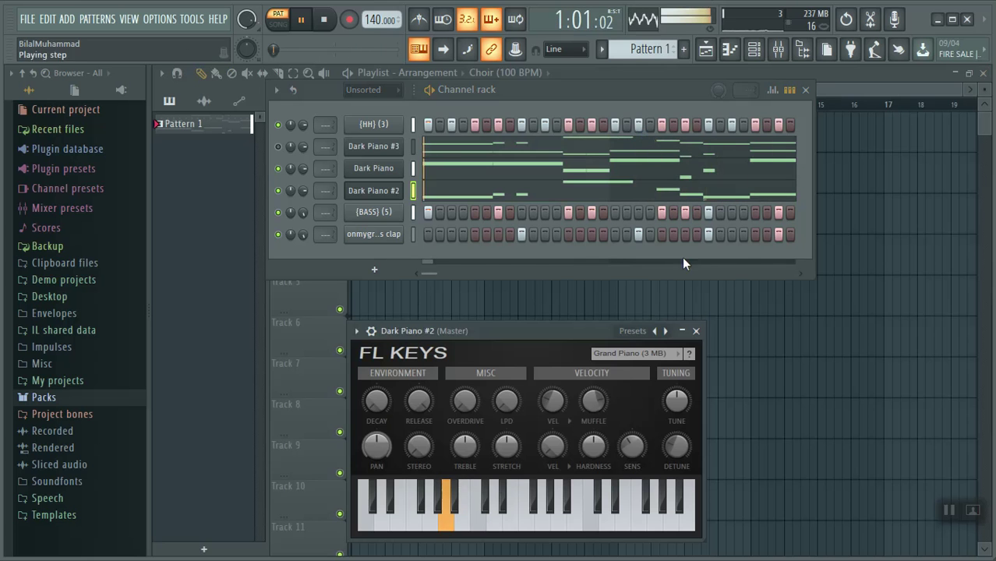
{"action": "left_click", "coordinate": [278, 190]}
{"action": "key", "text": "space"}
{"action": "key", "text": "space"}
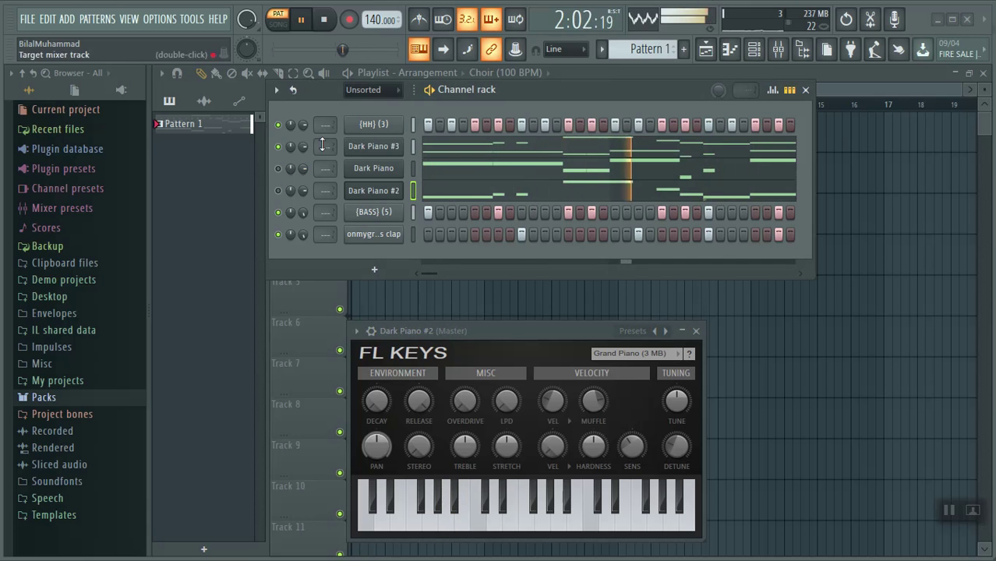
{"action": "right_click", "coordinate": [361, 170]}
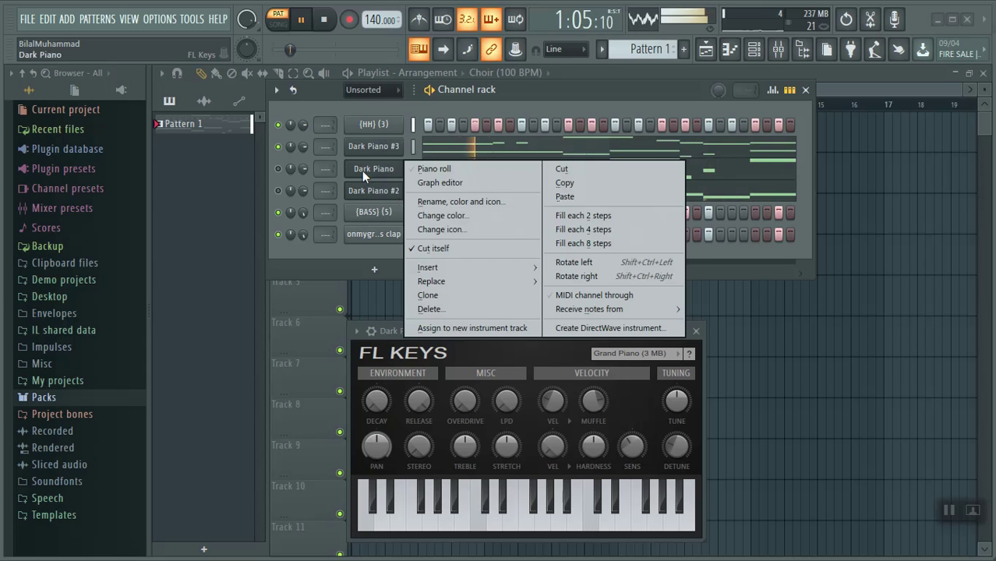
{"action": "left_click", "coordinate": [278, 147]}
{"action": "left_click", "coordinate": [279, 191]}
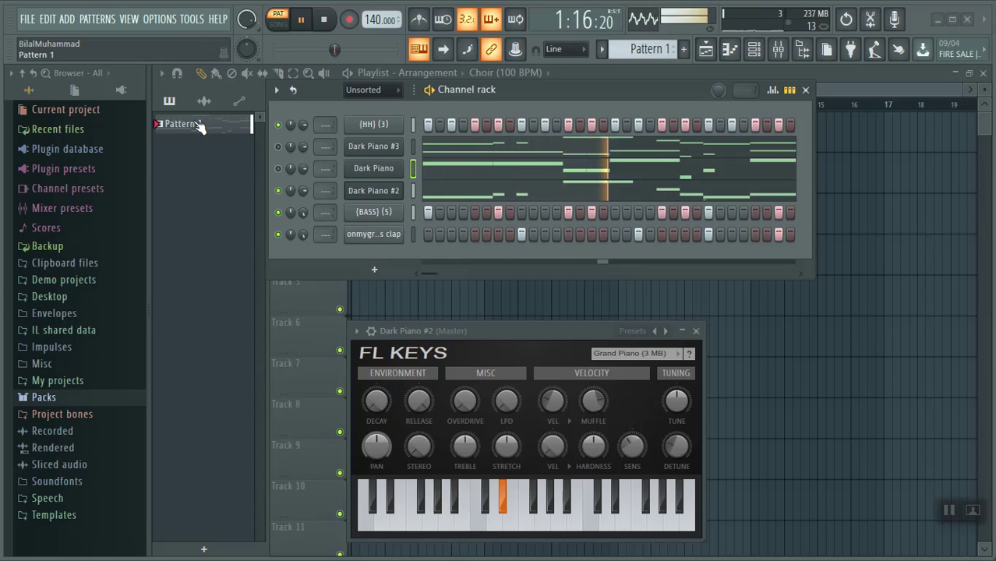
{"action": "left_click", "coordinate": [278, 168]}
{"action": "left_click", "coordinate": [278, 190]}
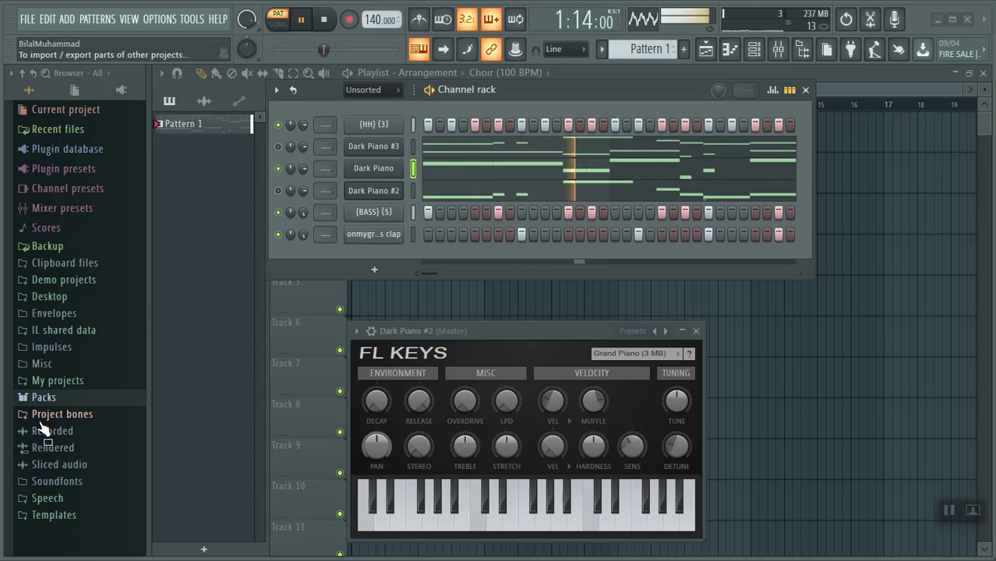
Expand the Desktop sample folder and its Perxs subfolder in the browser.
{"action": "left_click", "coordinate": [55, 297]}
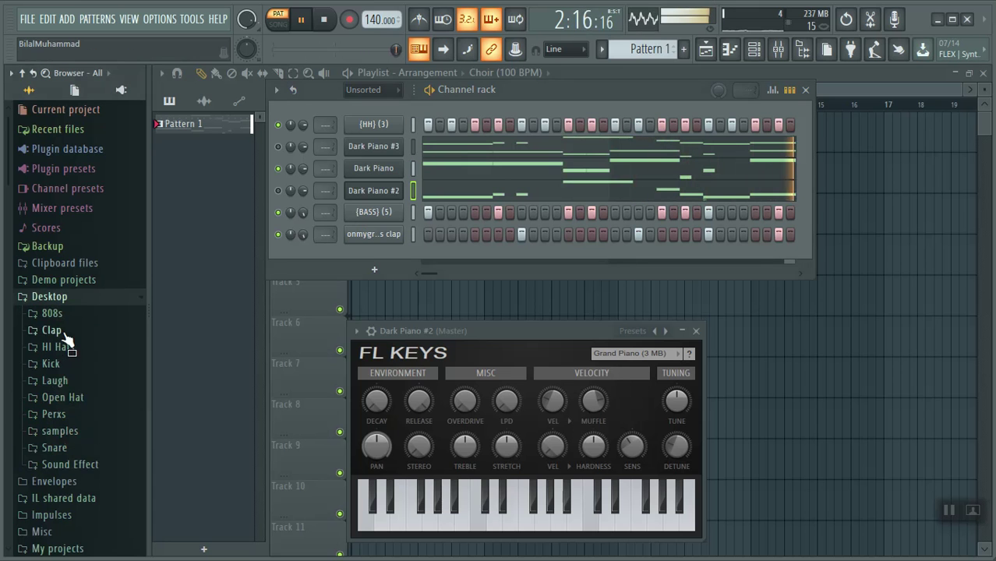
{"action": "left_click", "coordinate": [66, 414]}
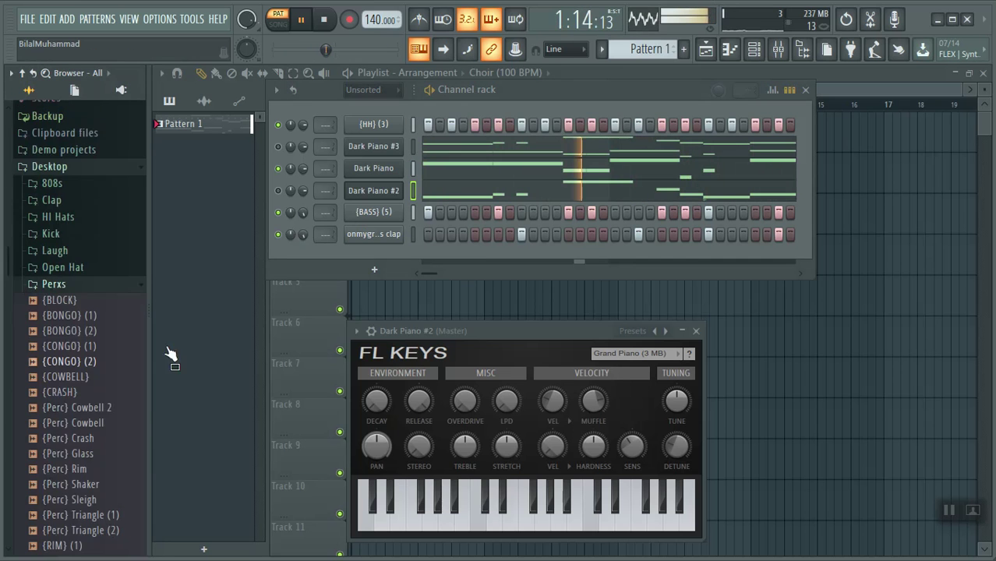
Unmute Dark Piano #2, close its instrument window and delete the Dark Piano #3 channel.
{"action": "left_click", "coordinate": [278, 190]}
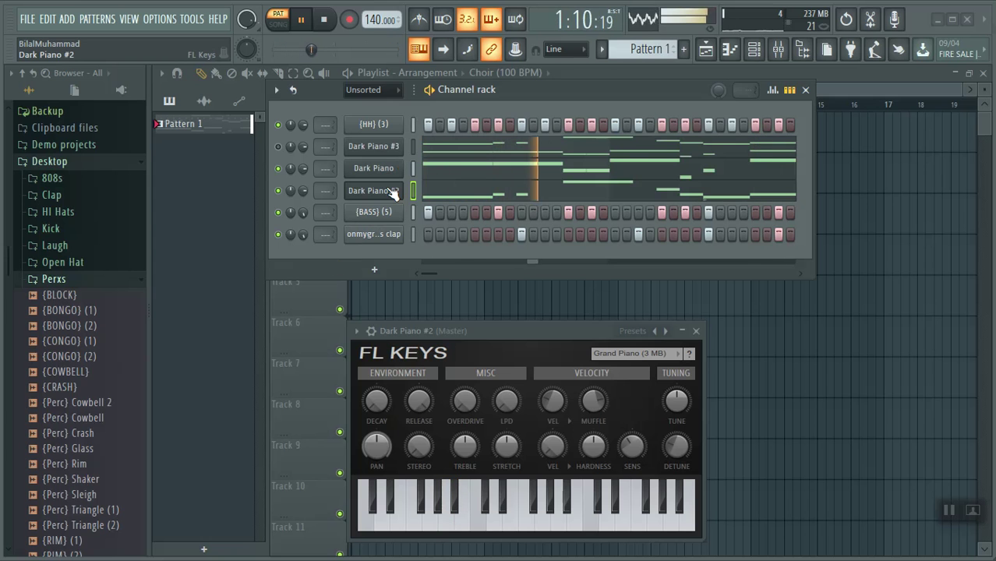
{"action": "left_click", "coordinate": [696, 330]}
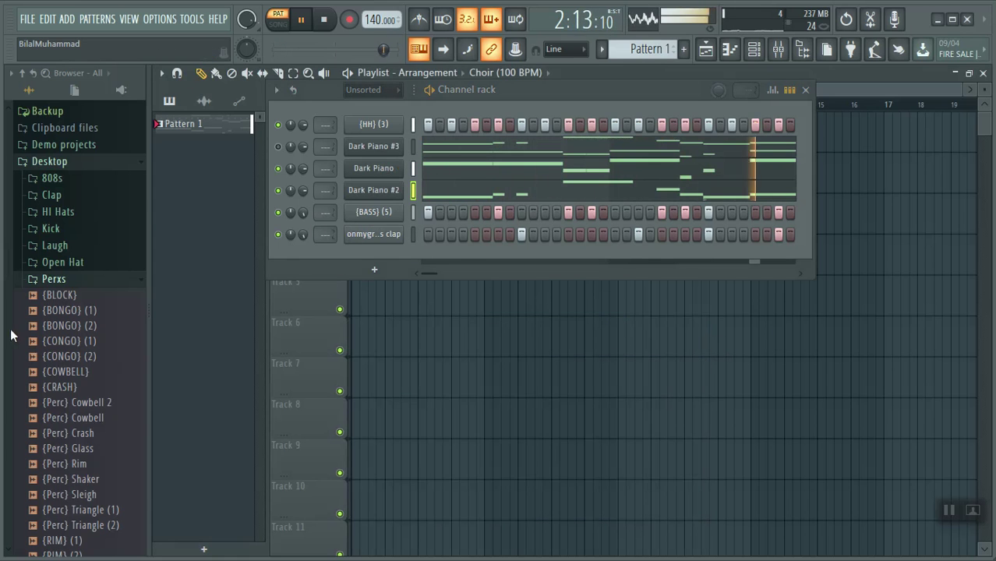
{"action": "right_click", "coordinate": [395, 145]}
{"action": "left_click", "coordinate": [453, 282]}
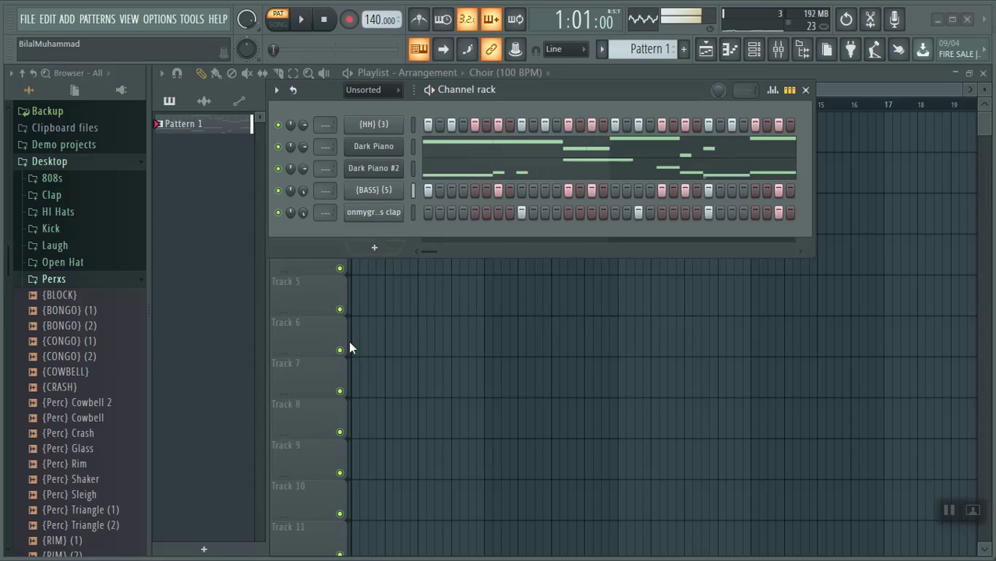
Add the {Perc} Sleigh sample as a new channel and place its hits on steps 13 and 29 during playback.
{"action": "left_click", "coordinate": [68, 464]}
{"action": "left_click_drag", "start_coordinate": [100, 499], "coordinate": [387, 230]}
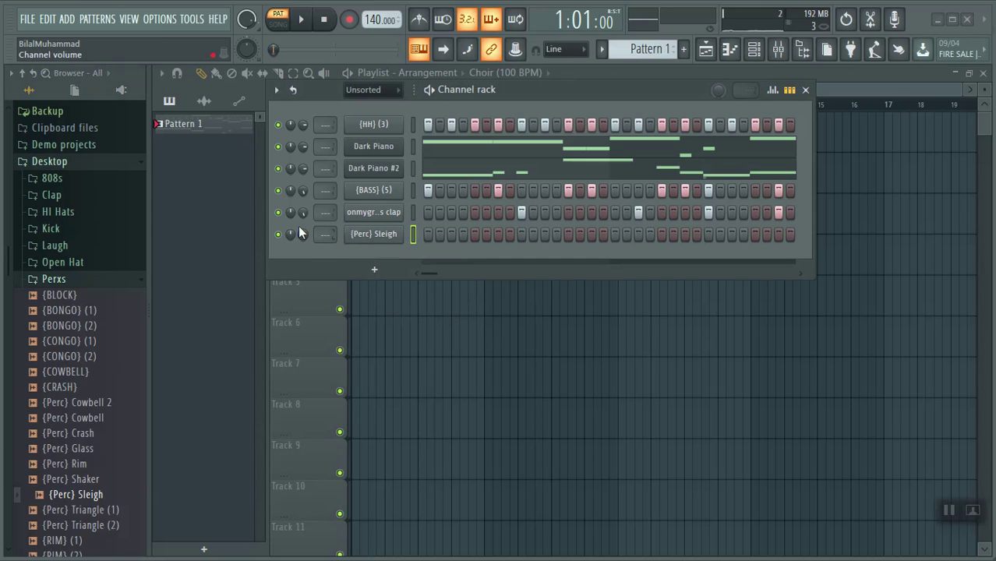
{"action": "key", "text": "space"}
{"action": "left_click", "coordinate": [568, 234]}
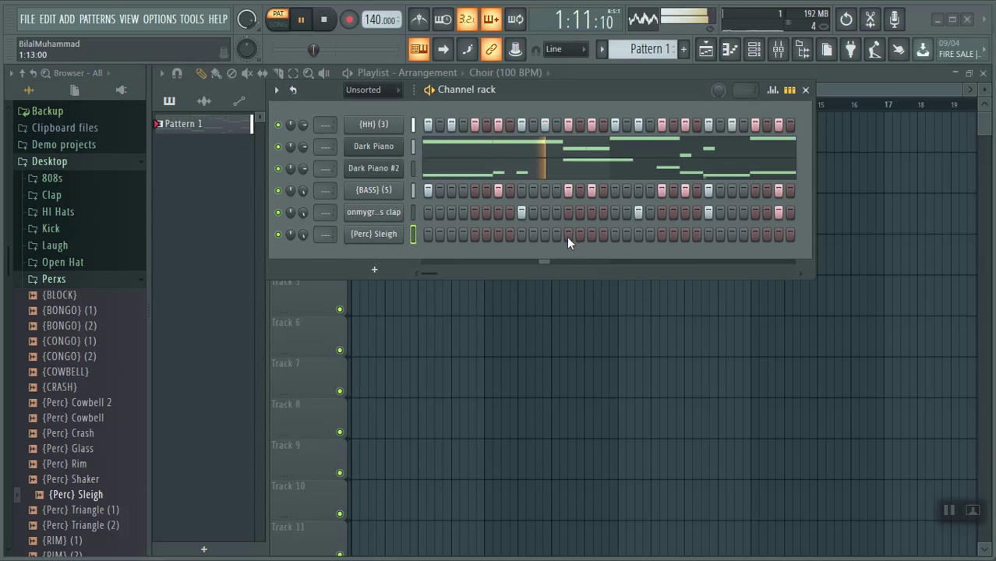
{"action": "left_click", "coordinate": [755, 236]}
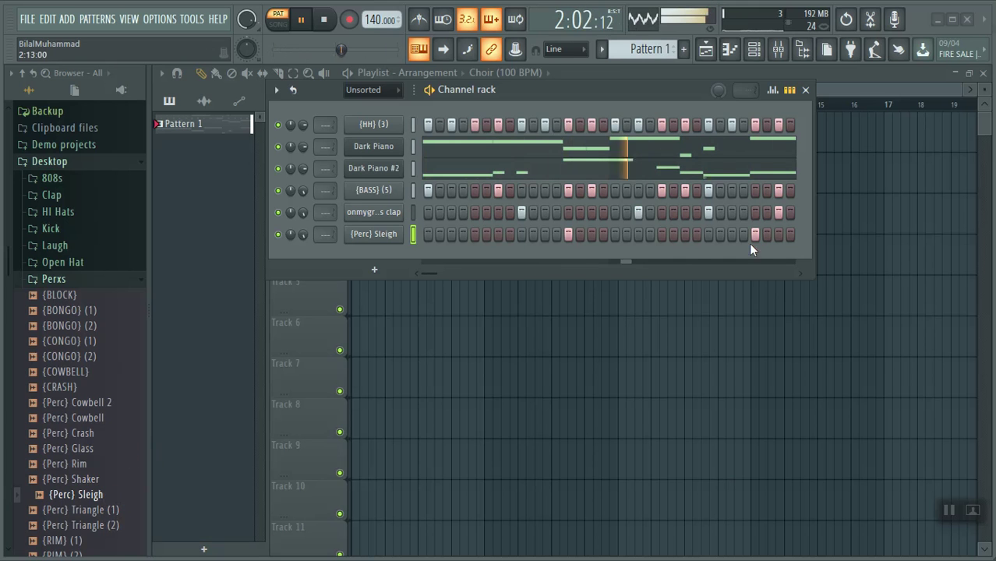
Audition the {Perc} Triangle (2), {Perc} Triangle (1), {RIM} (2) and {Perc} Crash samples over the beat.
{"action": "left_click", "coordinate": [107, 527]}
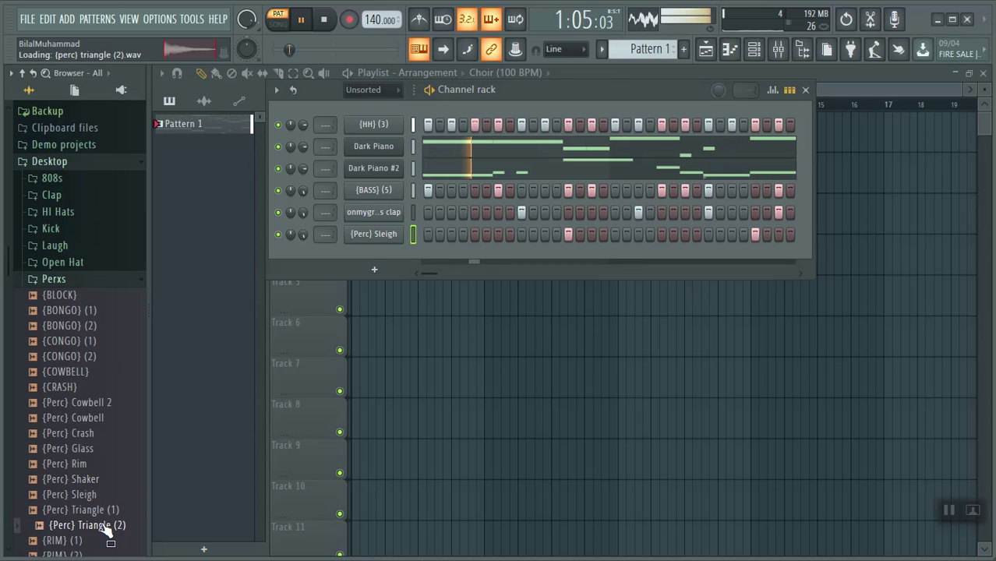
{"action": "left_click", "coordinate": [107, 515]}
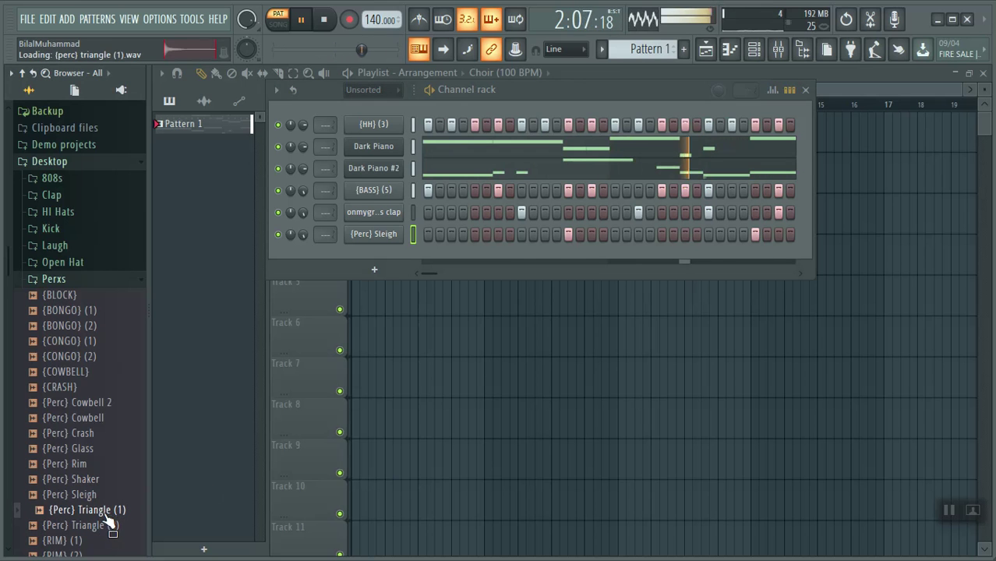
{"action": "scroll", "coordinate": [94, 468], "scroll_direction": "down", "scroll_amount": 2}
{"action": "left_click", "coordinate": [81, 465]}
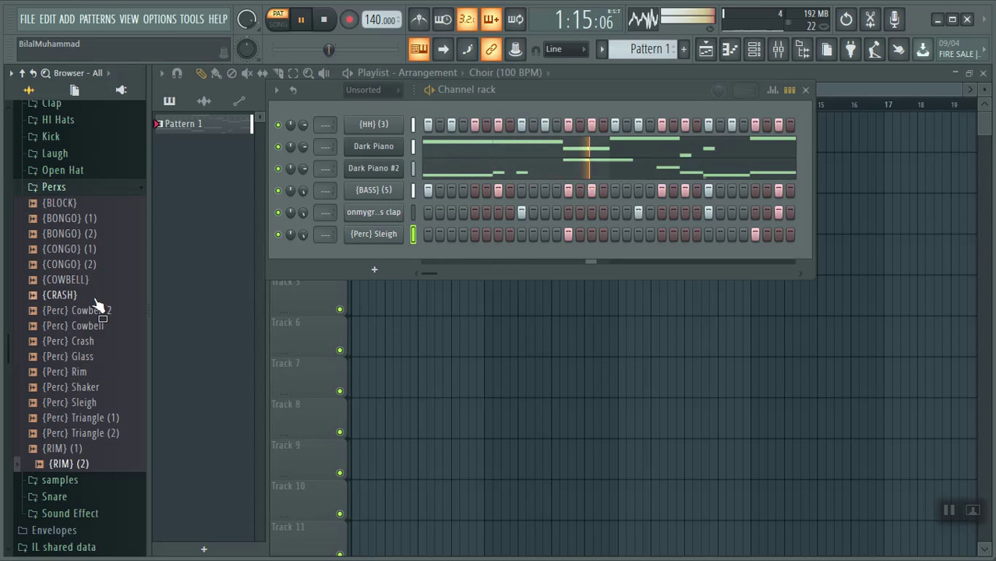
{"action": "left_click", "coordinate": [97, 343]}
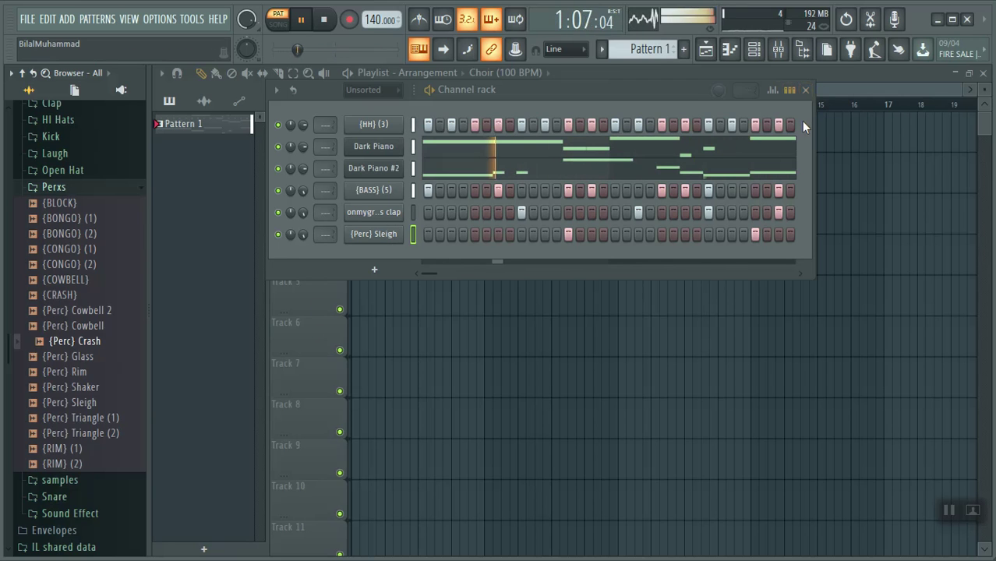
Mute Dark Piano #2 and remove the {BASS} (5) note at 2:07 after trying it at C5 instead of D5.
{"action": "left_click", "coordinate": [279, 169]}
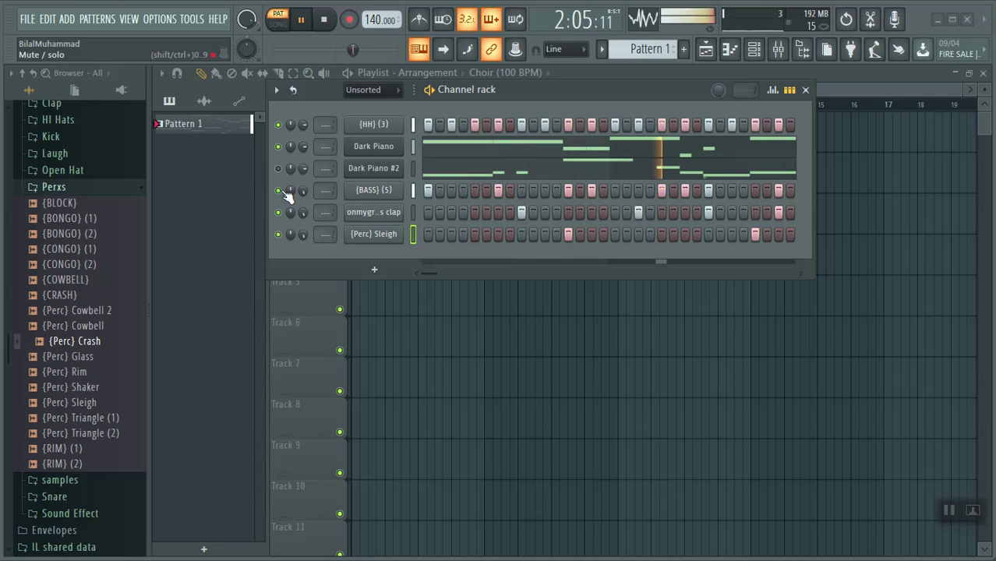
{"action": "right_click", "coordinate": [389, 190]}
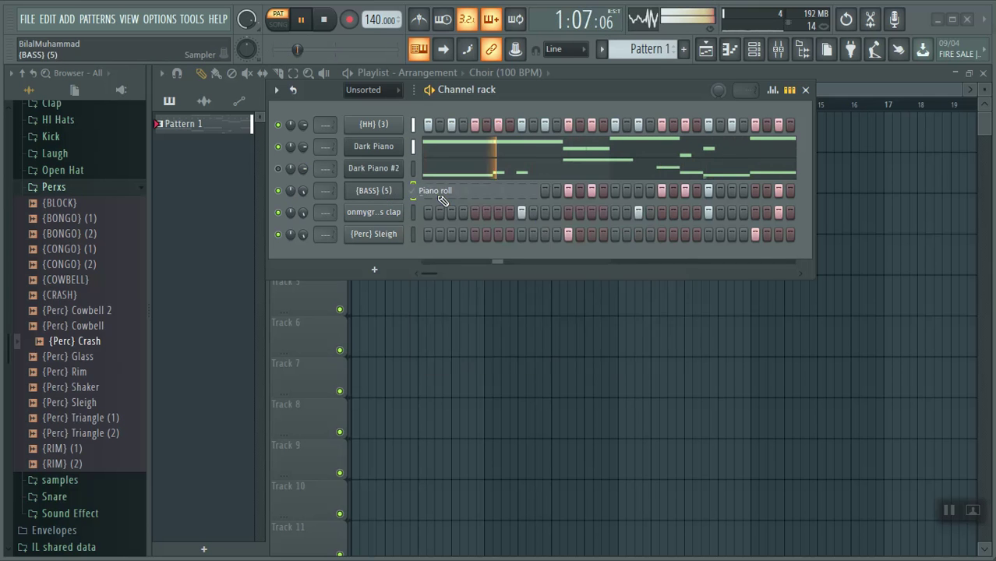
{"action": "left_click", "coordinate": [430, 193]}
{"action": "left_click", "coordinate": [806, 89]}
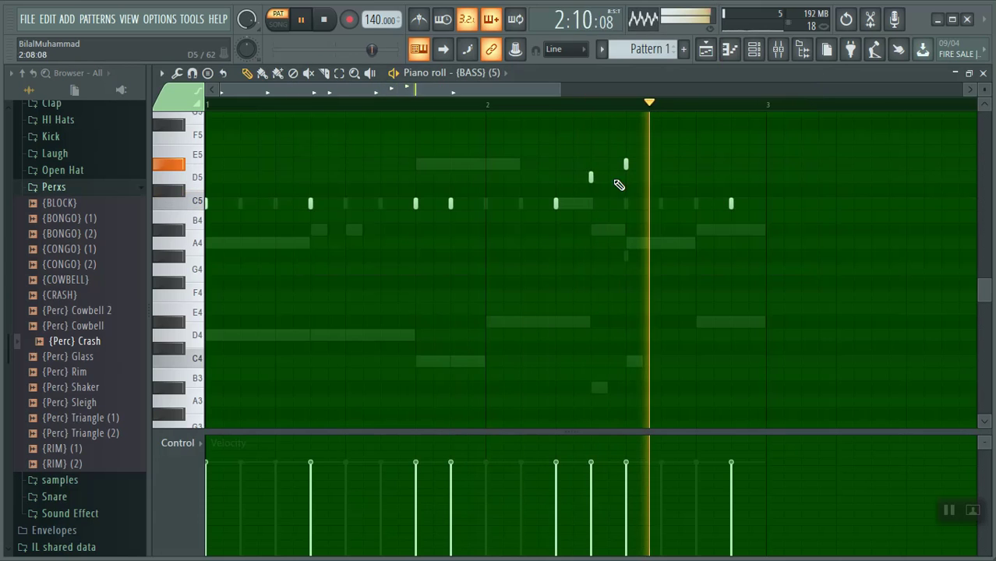
{"action": "left_click_drag", "start_coordinate": [592, 175], "coordinate": [592, 204]}
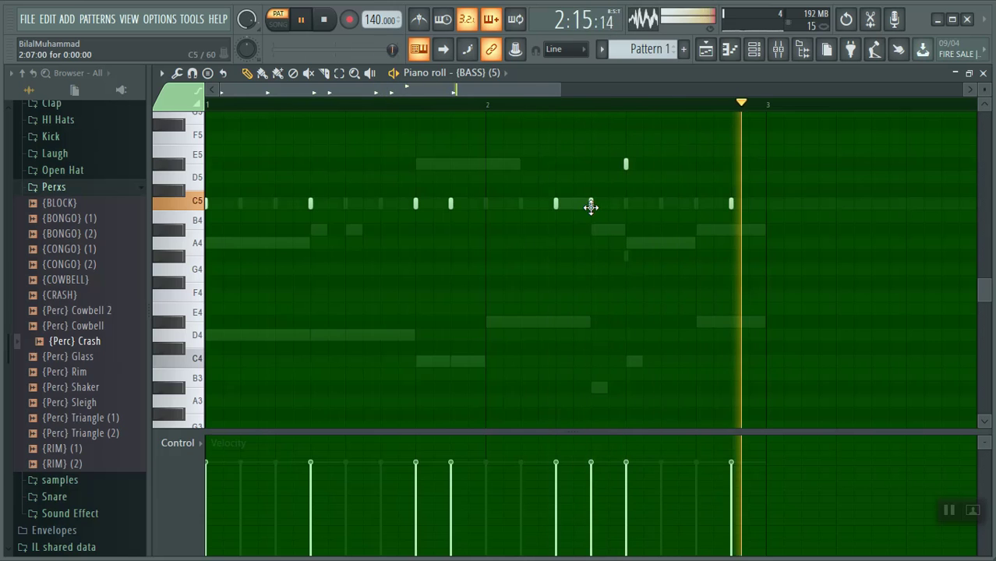
Return to the playlist, reopen the channel rack and unmute Dark Piano #2.
{"action": "key", "text": "F5"}
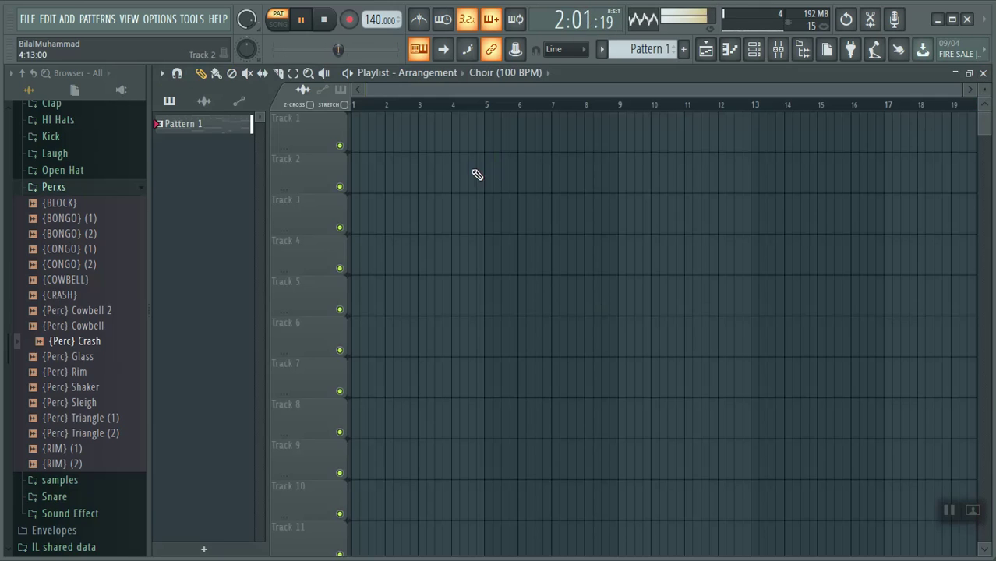
{"action": "left_click", "coordinate": [753, 49]}
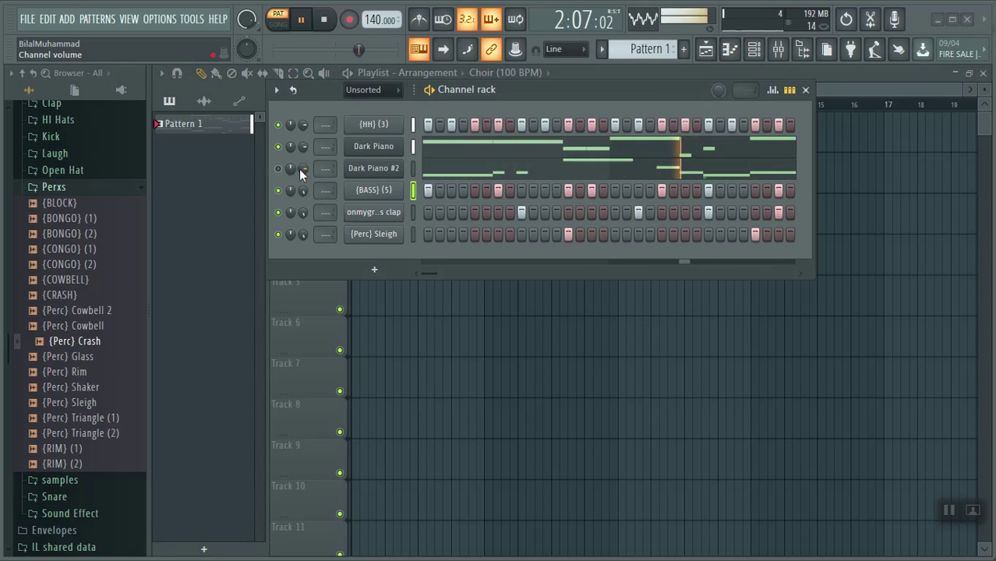
{"action": "left_click", "coordinate": [278, 169]}
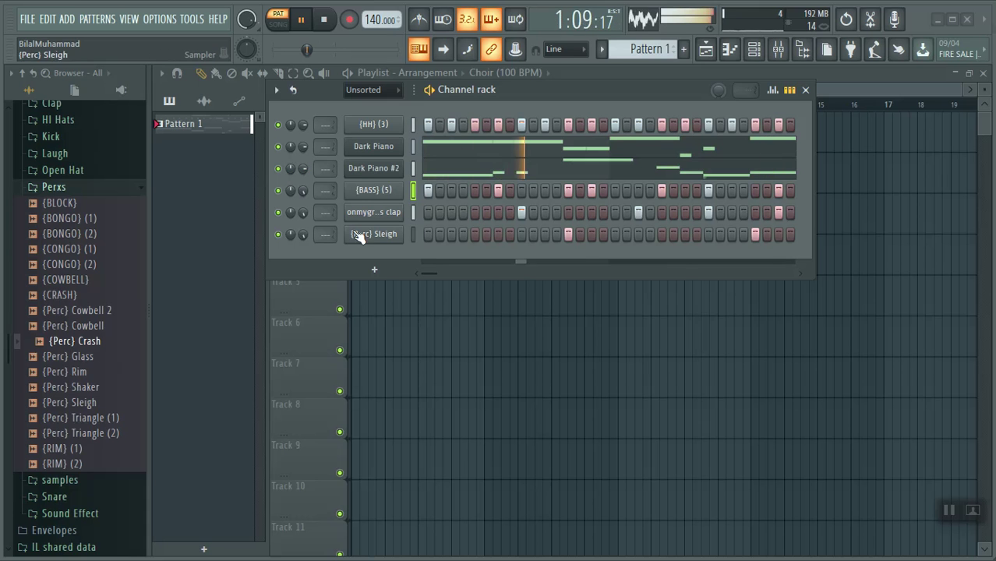
Review the {BASS} (5) notes in the piano roll and go back to the channel rack over the playlist.
{"action": "right_click", "coordinate": [382, 191]}
{"action": "left_click", "coordinate": [432, 193]}
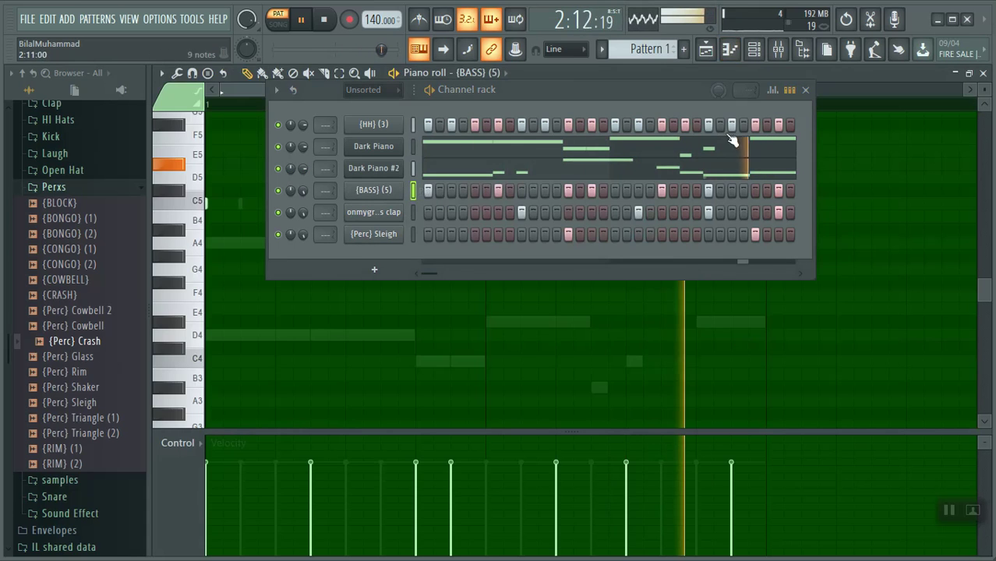
{"action": "left_click", "coordinate": [805, 91]}
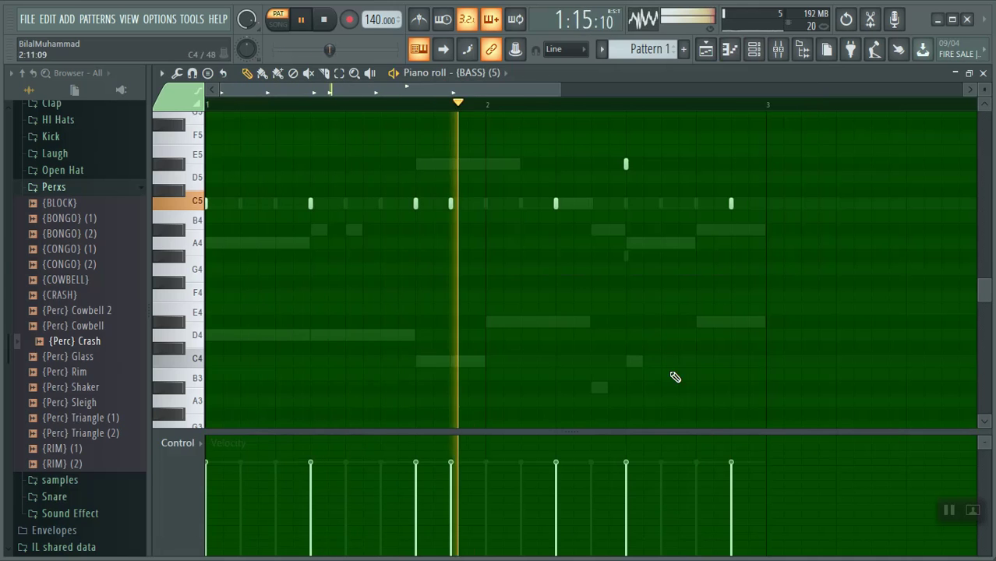
{"action": "left_click", "coordinate": [983, 73]}
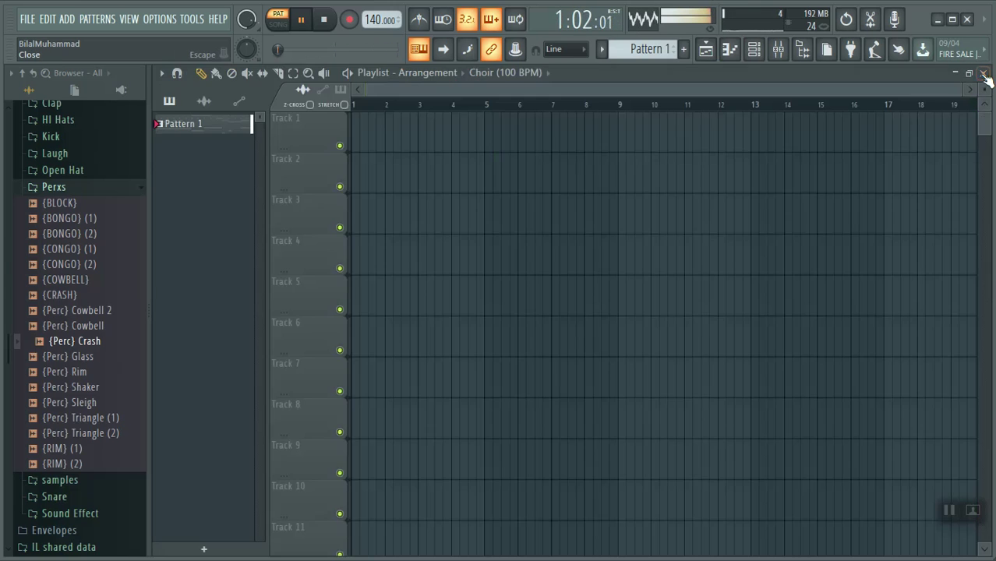
{"action": "left_click", "coordinate": [754, 49]}
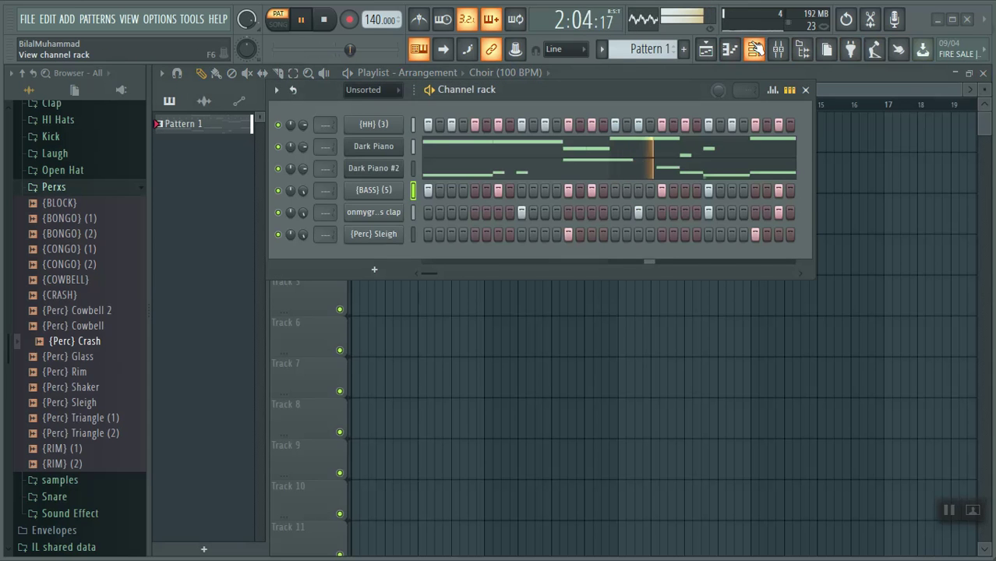